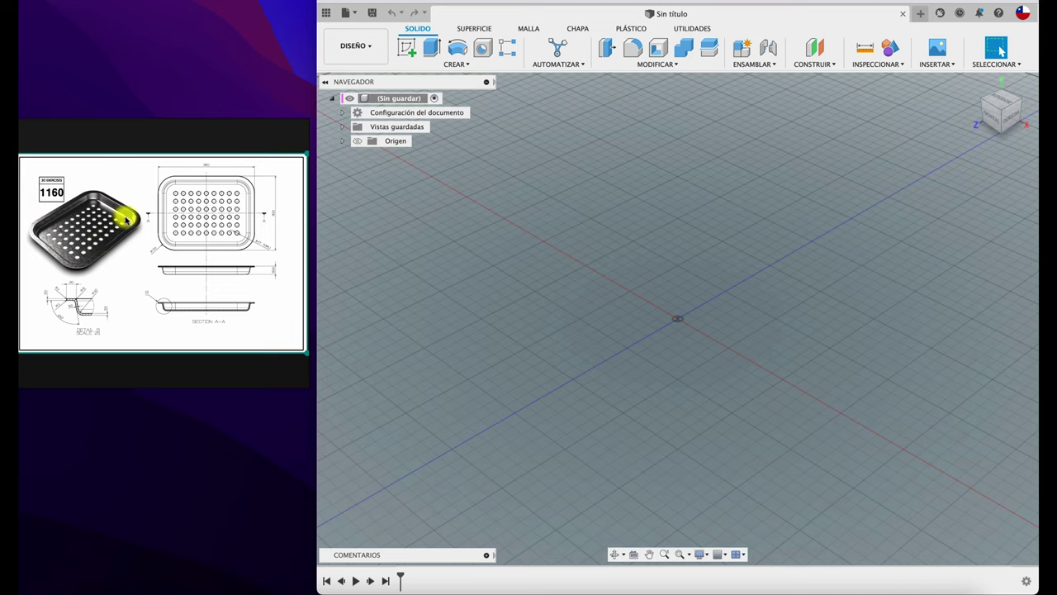
Glance at the solid creation commands without choosing one, then zoom and pan around the workspace
{"action": "left_click", "coordinate": [461, 67]}
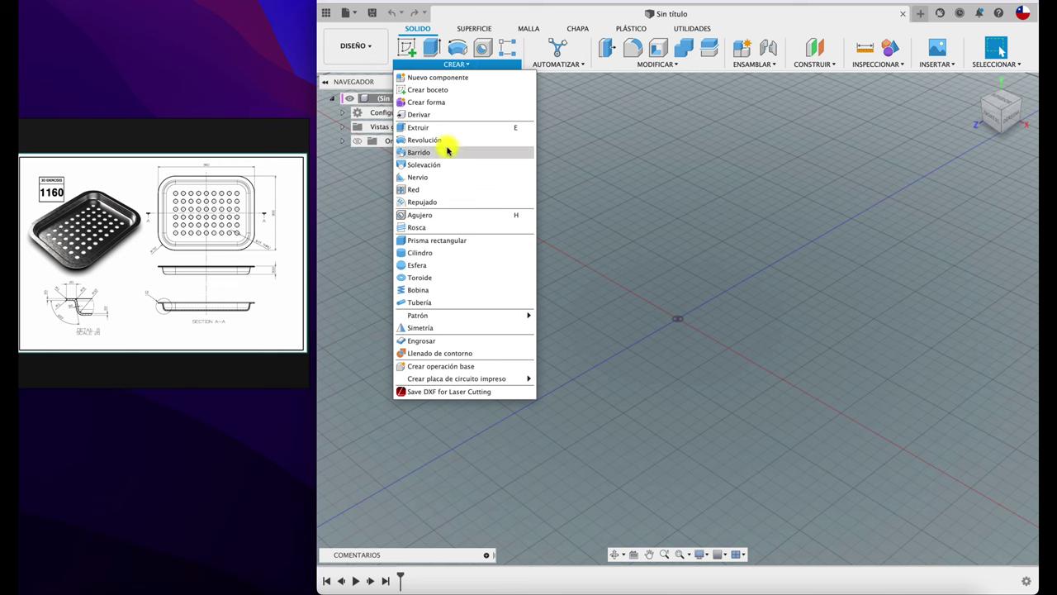
{"action": "left_click", "coordinate": [670, 105]}
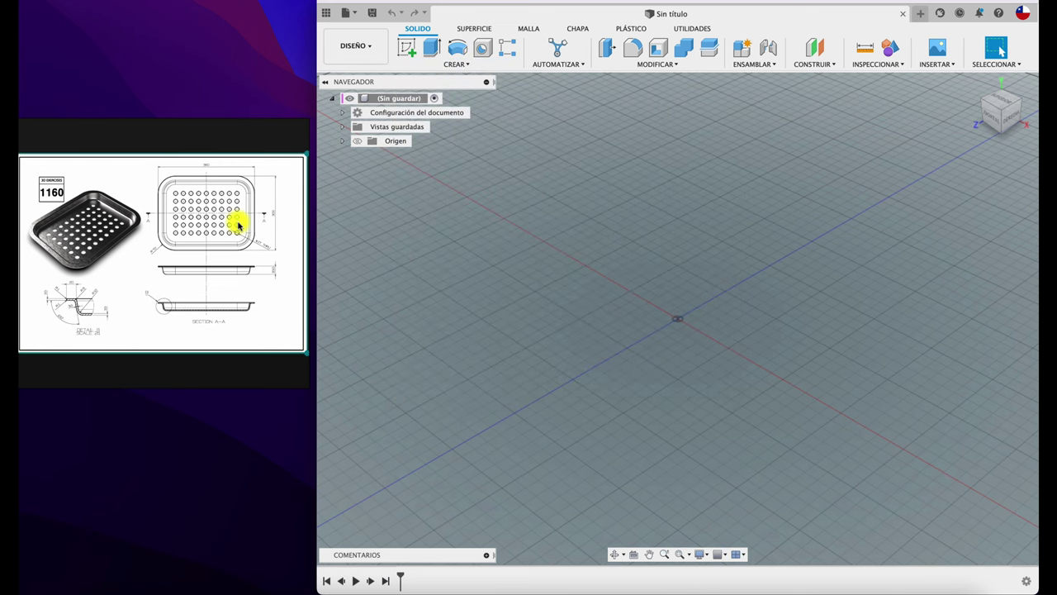
{"action": "scroll", "coordinate": [237, 225], "scroll_direction": "up", "scroll_amount": 3}
{"action": "scroll", "coordinate": [237, 225], "scroll_direction": "down", "scroll_amount": 3}
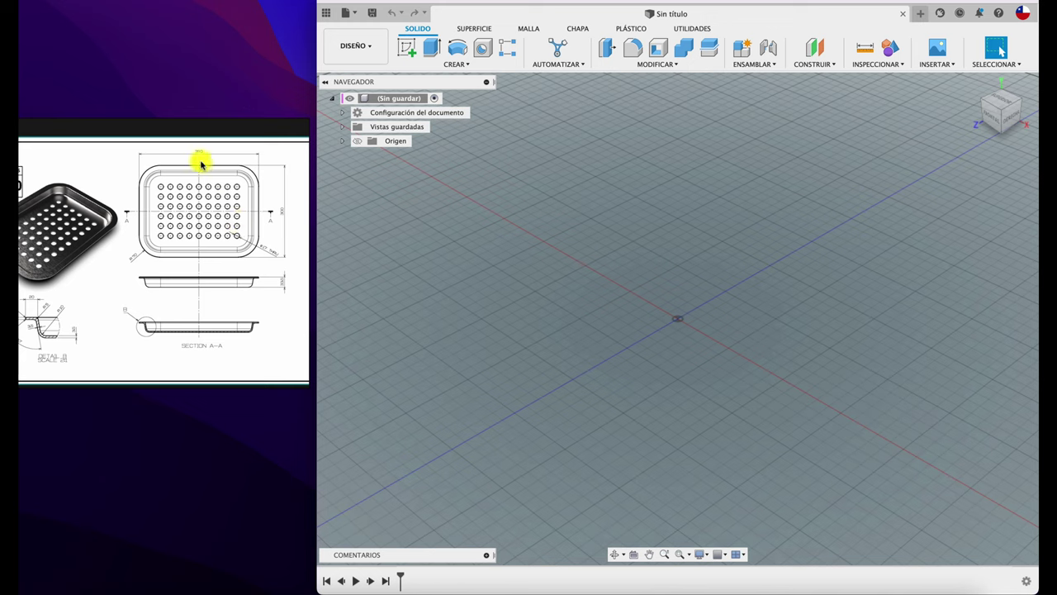
{"action": "scroll", "coordinate": [207, 165], "scroll_direction": "up", "scroll_amount": 2}
{"action": "scroll", "coordinate": [206, 169], "scroll_direction": "up", "scroll_amount": 2}
{"action": "scroll", "coordinate": [207, 192], "scroll_direction": "up", "scroll_amount": 1}
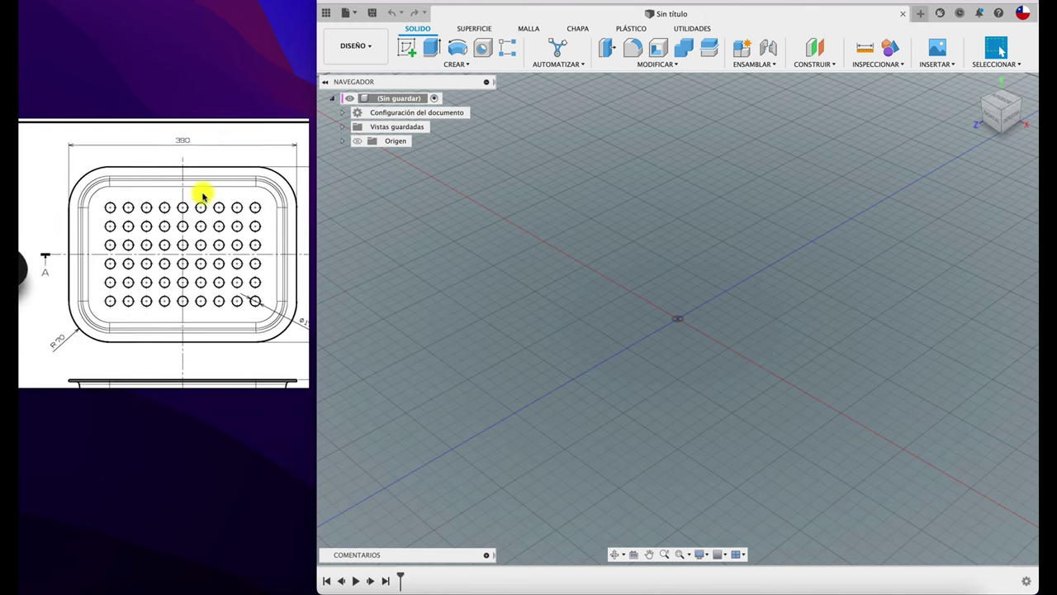
{"action": "scroll", "coordinate": [182, 200], "scroll_direction": "up", "scroll_amount": 2}
{"action": "scroll", "coordinate": [154, 204], "scroll_direction": "up", "scroll_amount": 1}
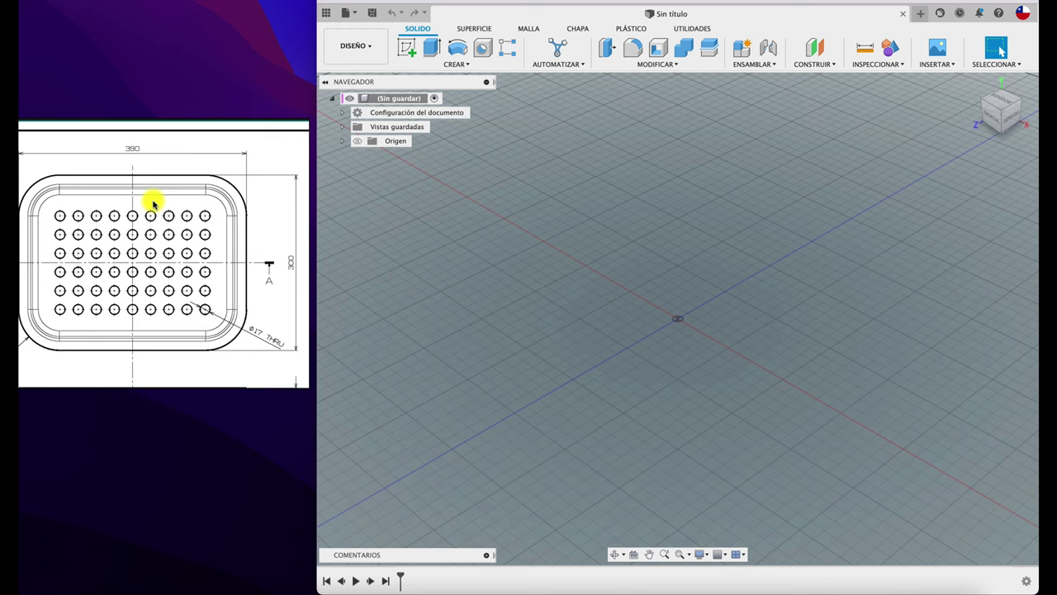
{"action": "scroll", "coordinate": [165, 190], "scroll_direction": "down", "scroll_amount": 2}
{"action": "scroll", "coordinate": [173, 178], "scroll_direction": "left", "scroll_amount": 2}
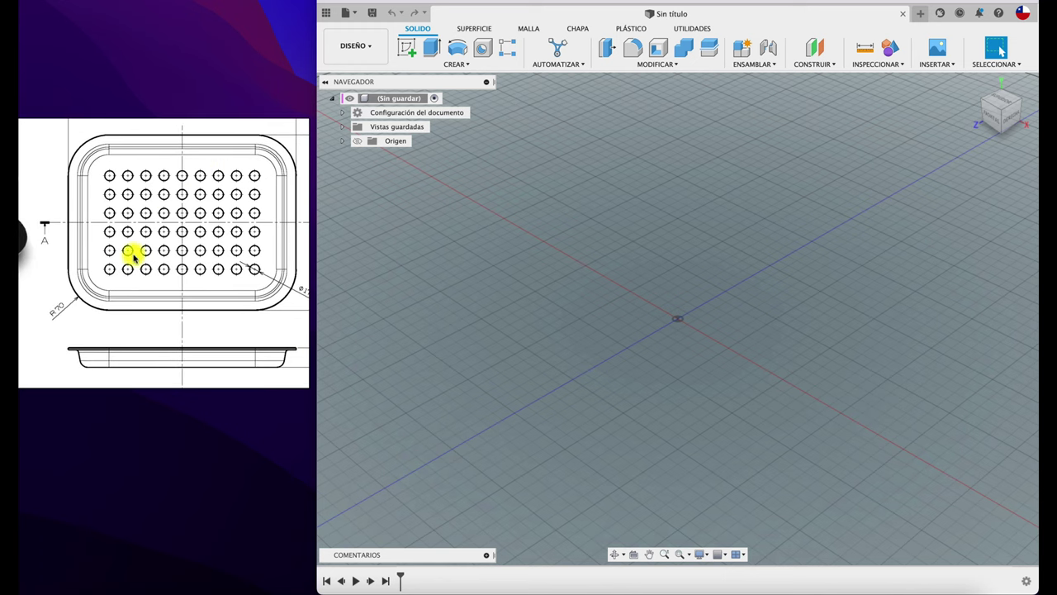
{"action": "scroll", "coordinate": [134, 258], "scroll_direction": "up", "scroll_amount": 1}
{"action": "scroll", "coordinate": [134, 260], "scroll_direction": "right", "scroll_amount": 1}
{"action": "scroll", "coordinate": [132, 273], "scroll_direction": "up", "scroll_amount": 1}
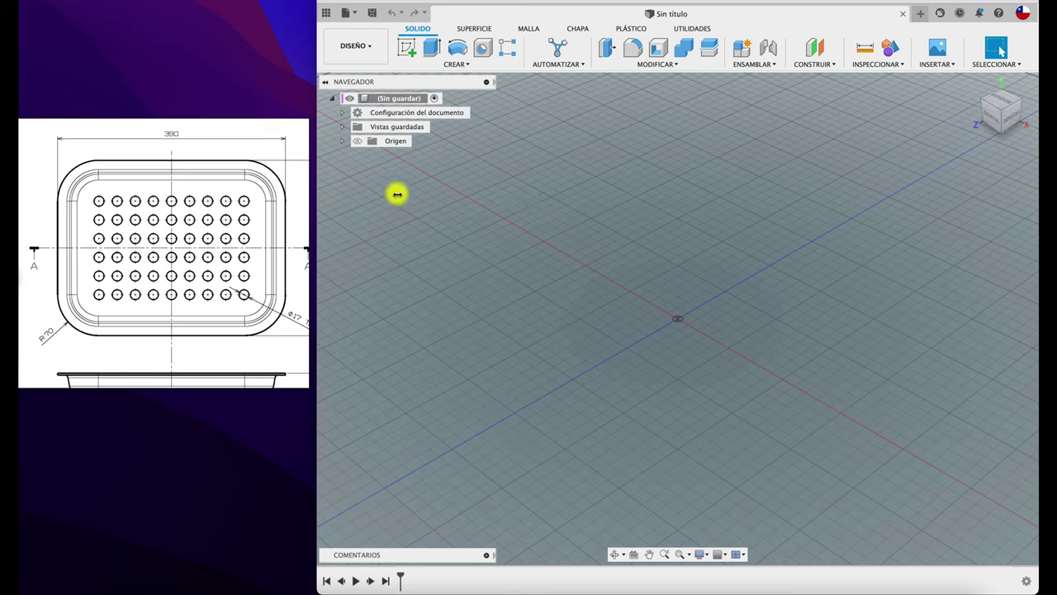
Show the origin planes and start a new sketch on the ground (XZ) plane
{"action": "left_click", "coordinate": [357, 141]}
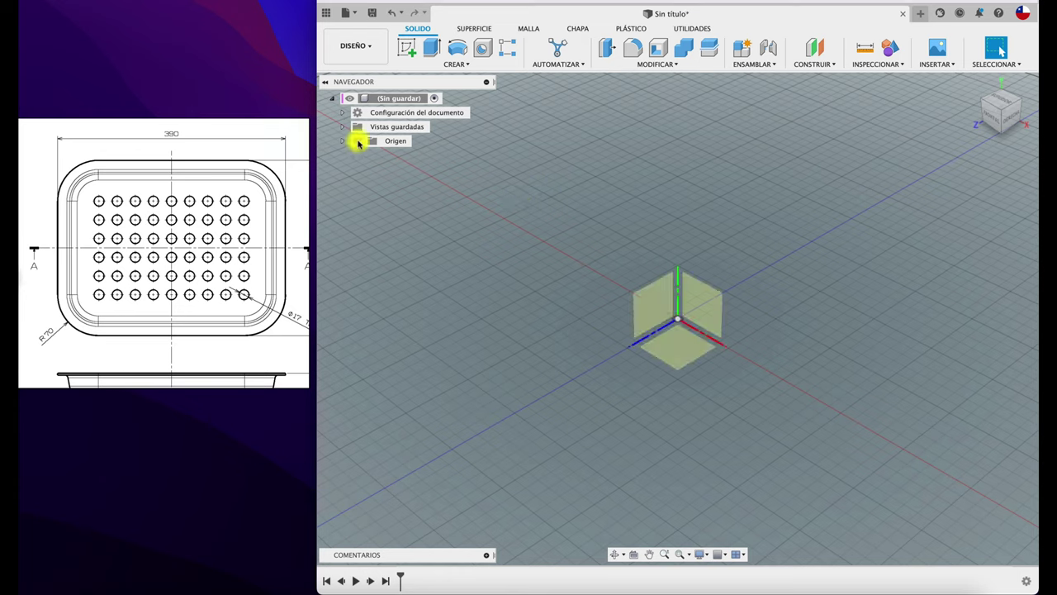
{"action": "left_click", "coordinate": [405, 50]}
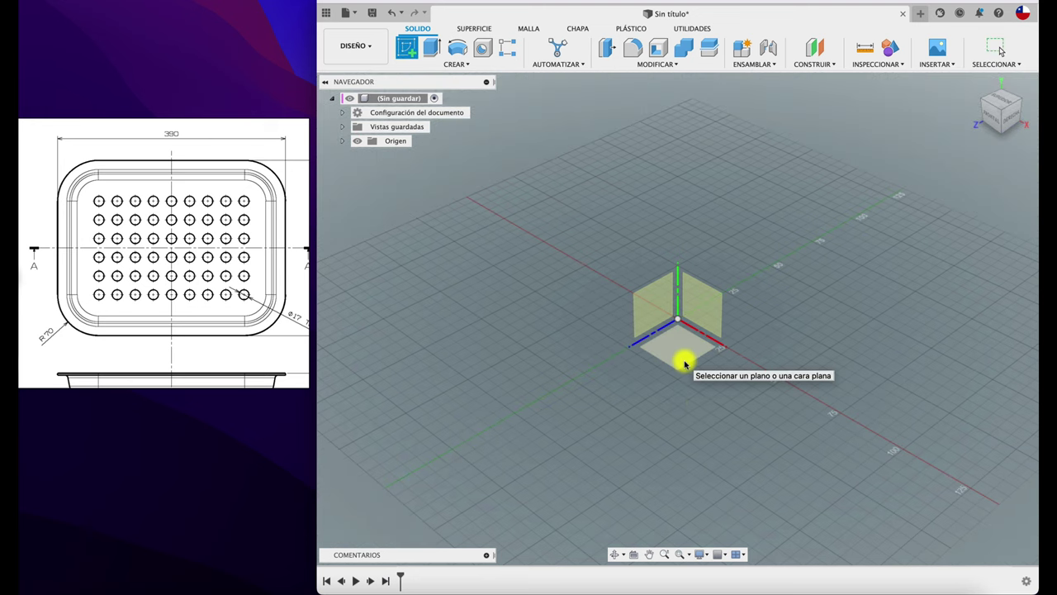
{"action": "left_click", "coordinate": [702, 332]}
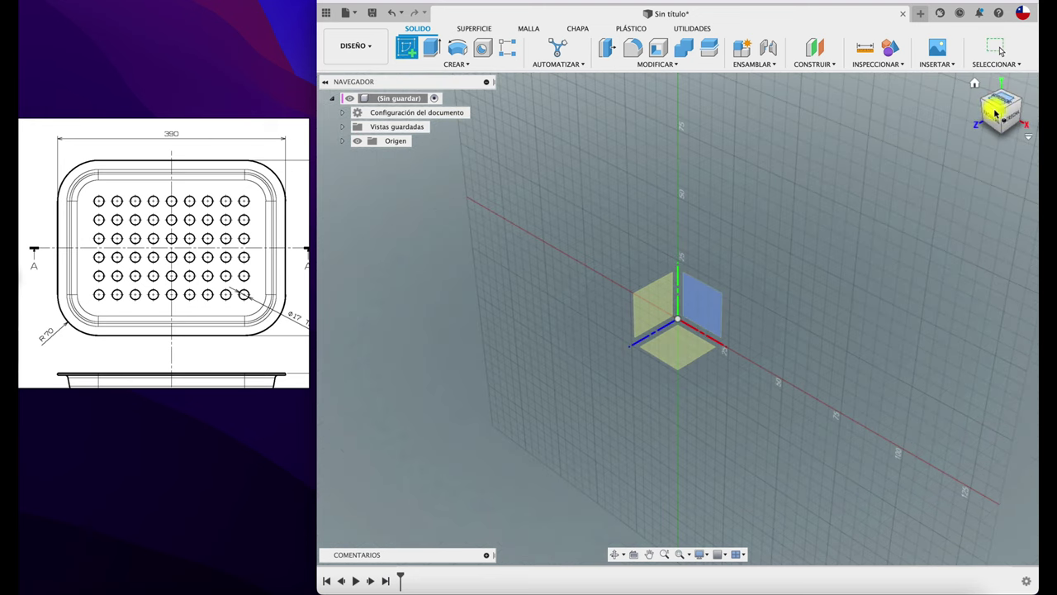
{"action": "left_click", "coordinate": [678, 358]}
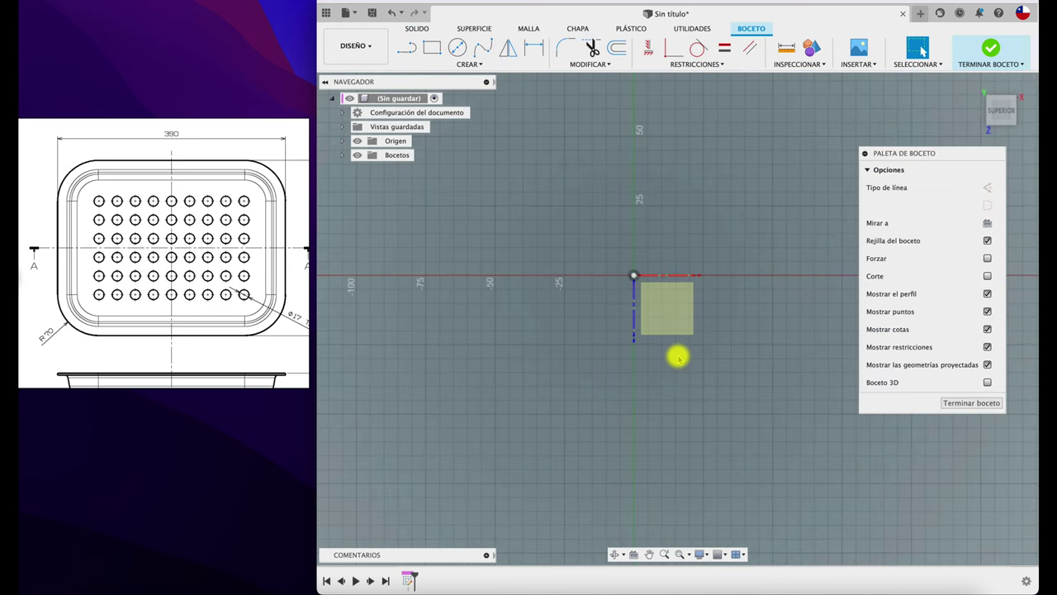
Draw a center rectangle anchored at the origin and begin dimensioning its bottom edge
{"action": "left_click", "coordinate": [479, 66]}
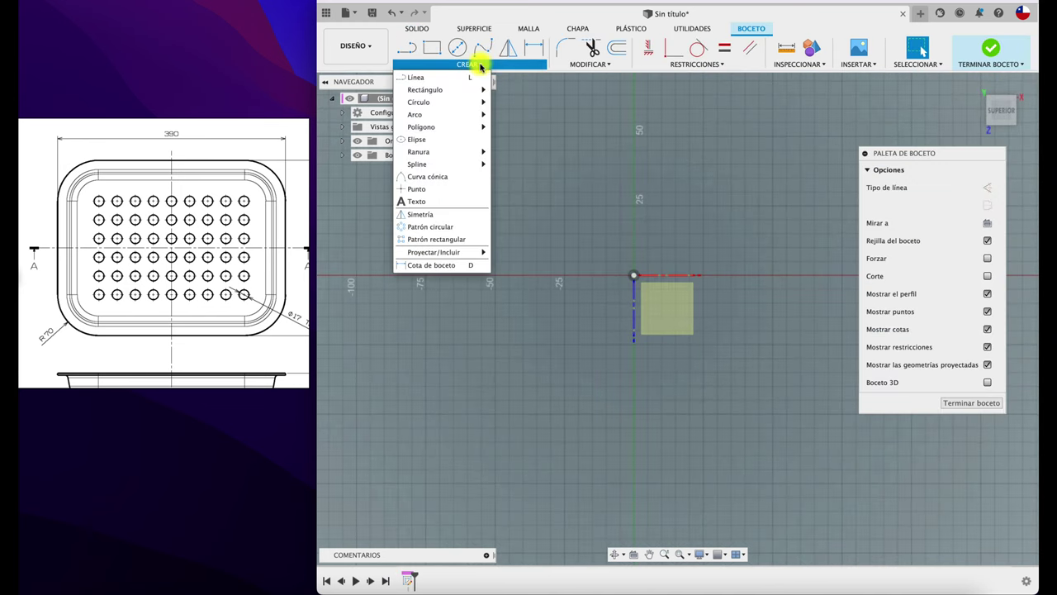
{"action": "mouse_move", "coordinate": [425, 90]}
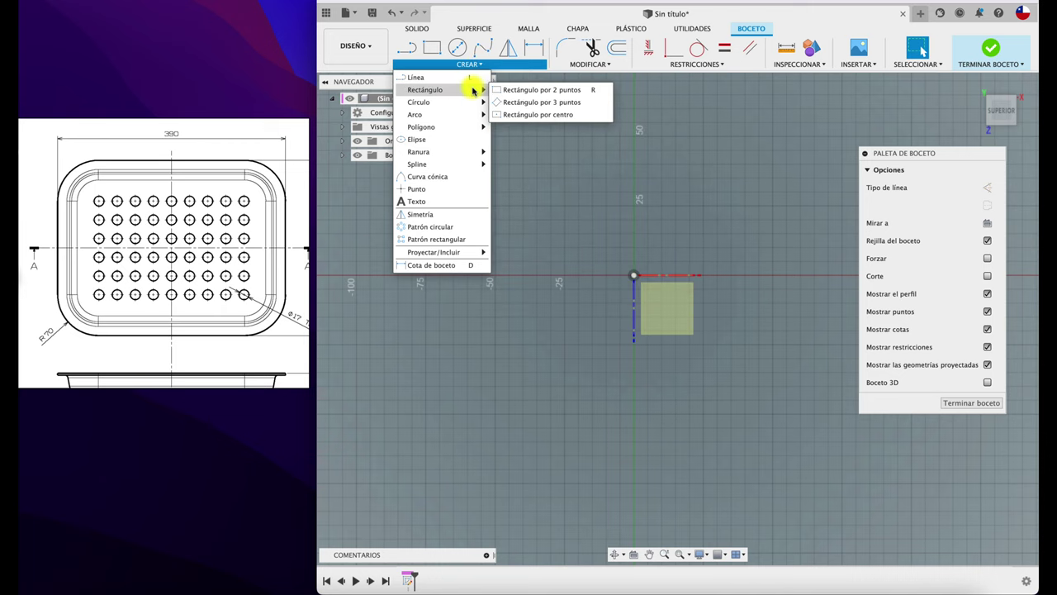
{"action": "left_click", "coordinate": [535, 115]}
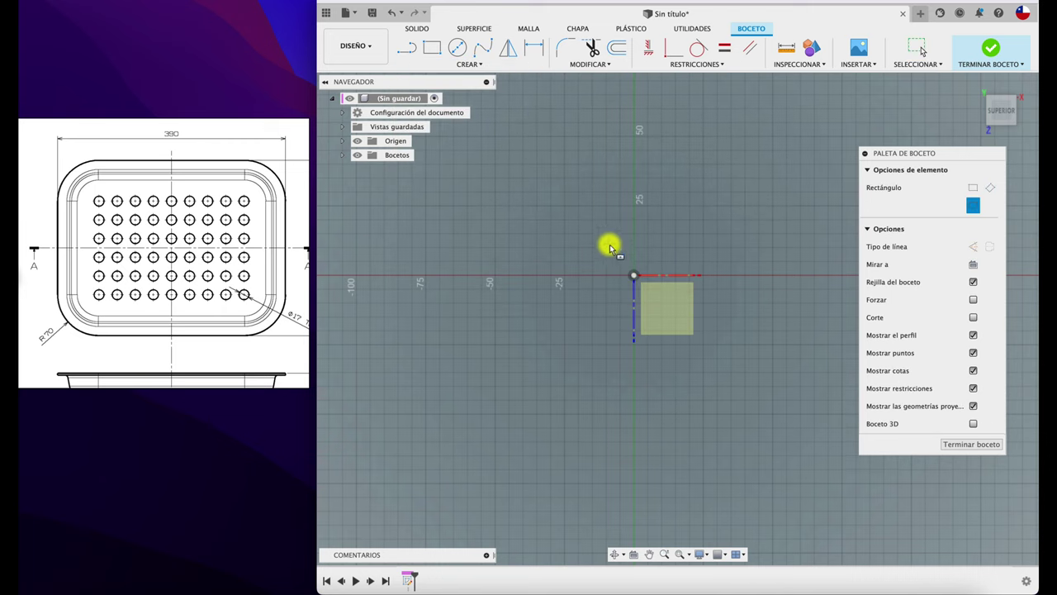
{"action": "left_click", "coordinate": [634, 276]}
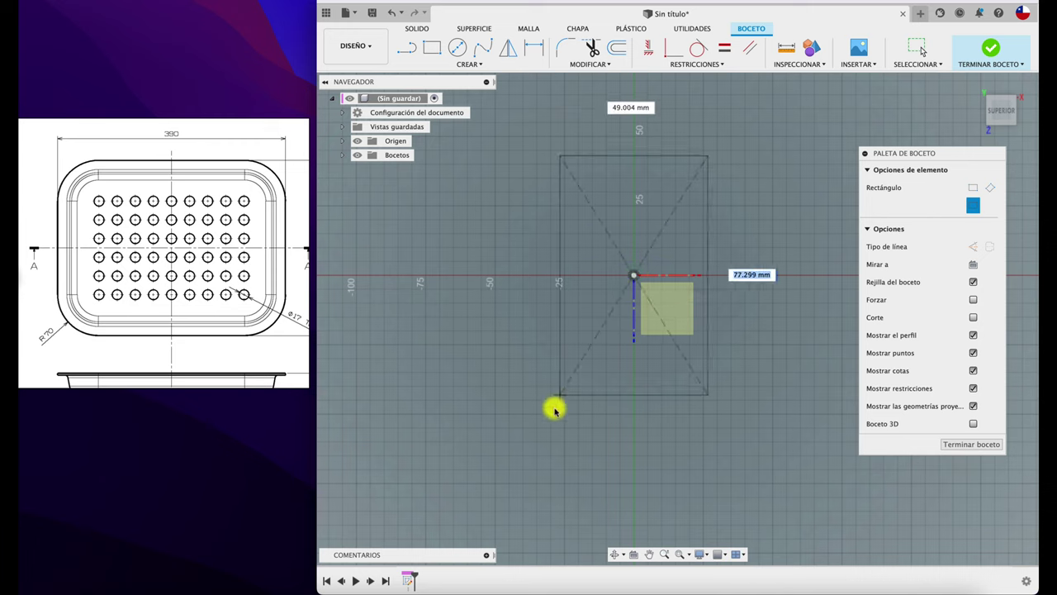
{"action": "left_click", "coordinate": [409, 385]}
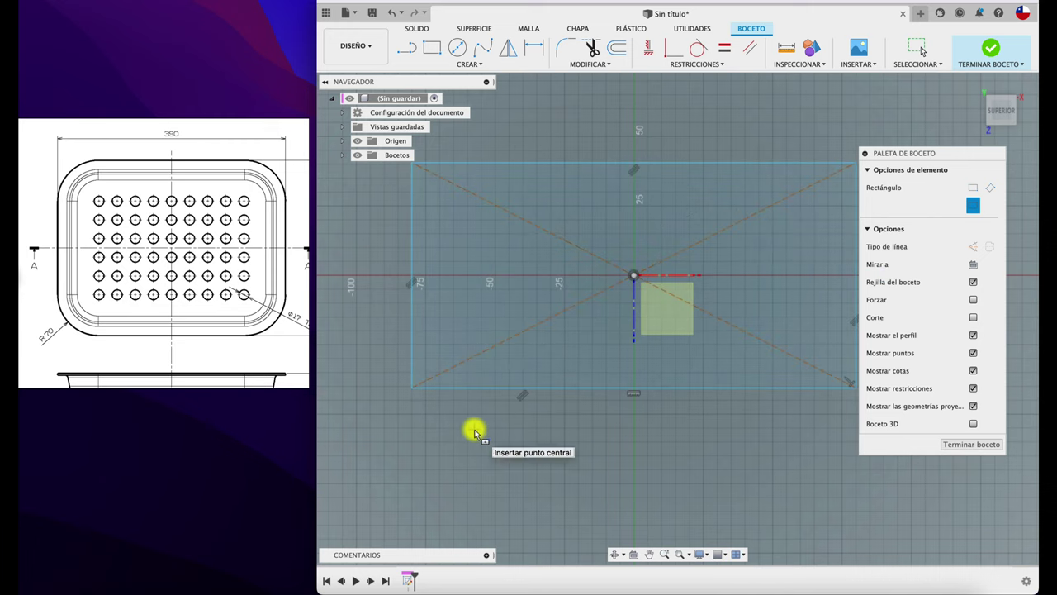
{"action": "key", "text": "d"}
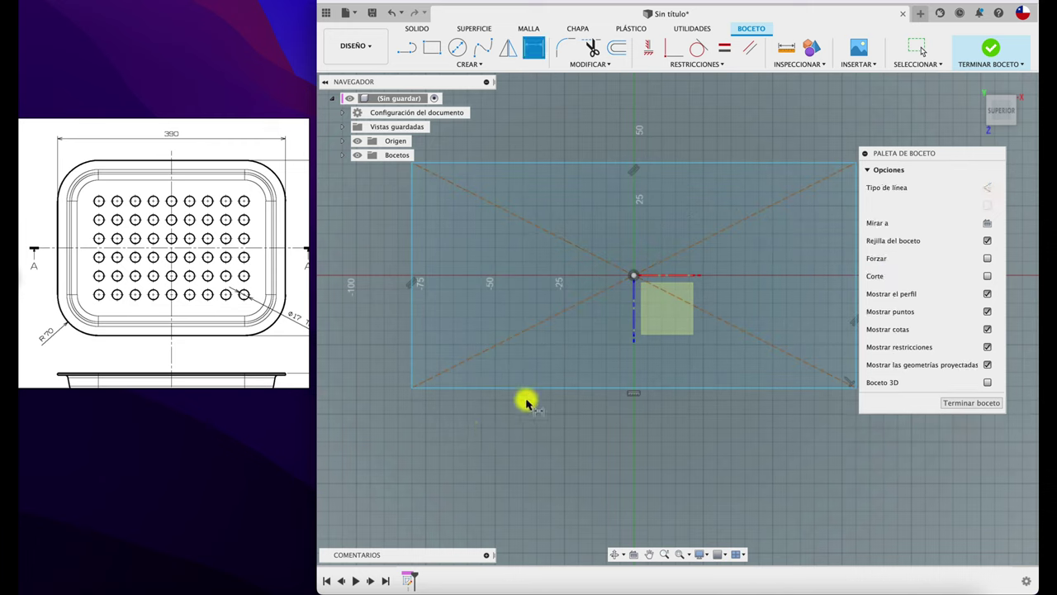
{"action": "left_click", "coordinate": [551, 386]}
Set the rectangle's width dimension to 390 mm
{"action": "left_click", "coordinate": [574, 465]}
{"action": "type", "text": "390"}
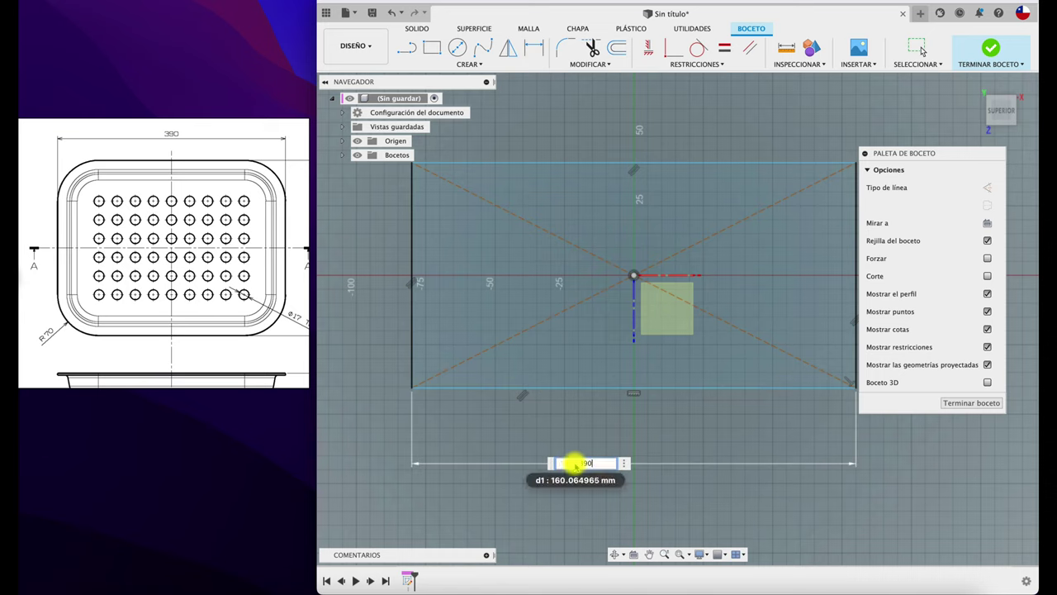
{"action": "key", "text": "Return"}
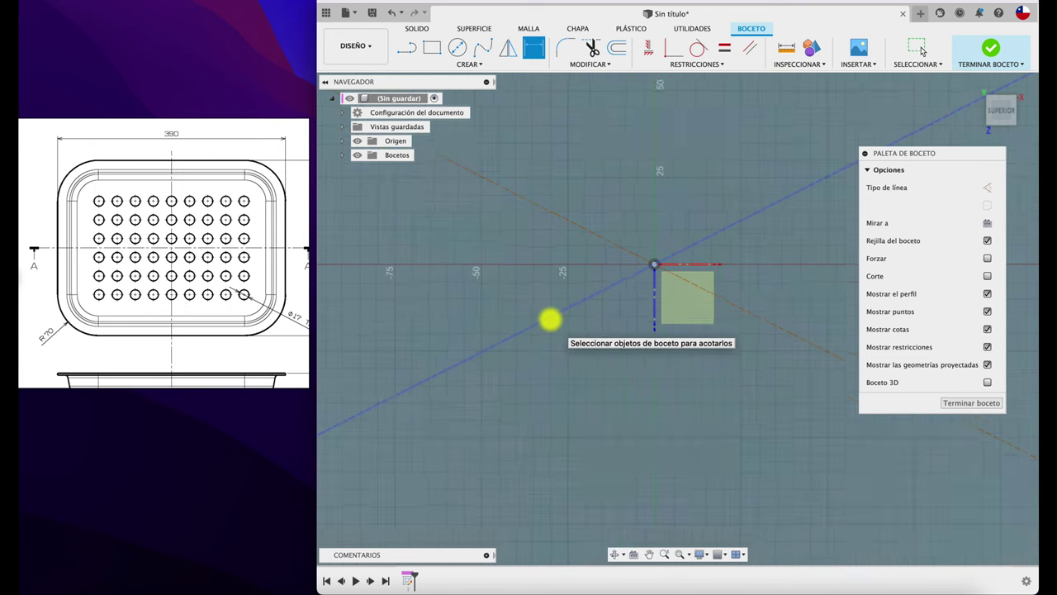
{"action": "scroll", "coordinate": [551, 321], "scroll_direction": "down", "scroll_amount": 2}
{"action": "scroll", "coordinate": [551, 321], "scroll_direction": "down", "scroll_amount": 3}
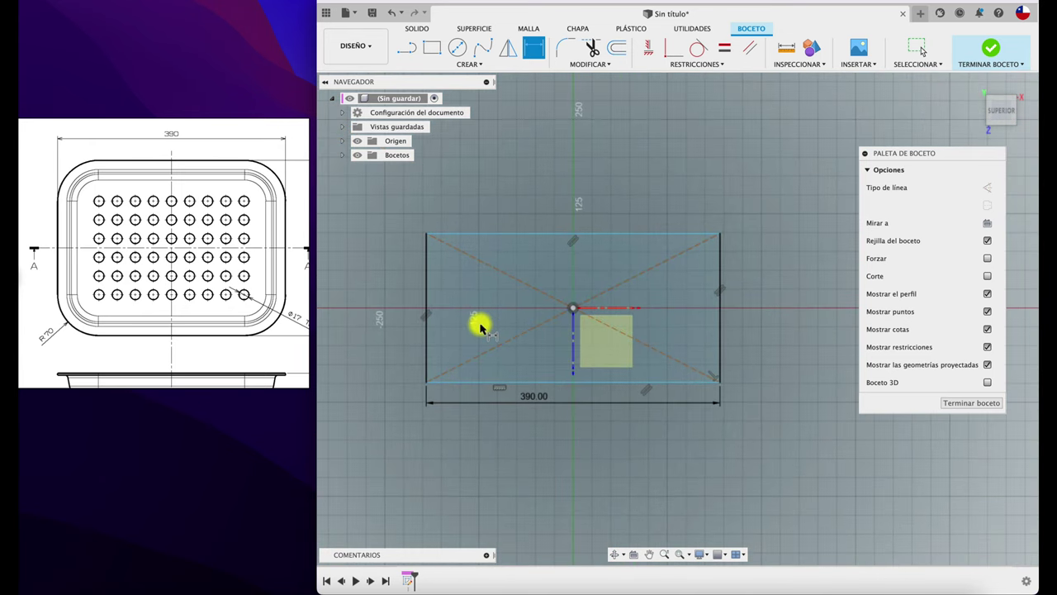
Dimension the rectangle's left edge to a 300 mm height
{"action": "left_click", "coordinate": [423, 333]}
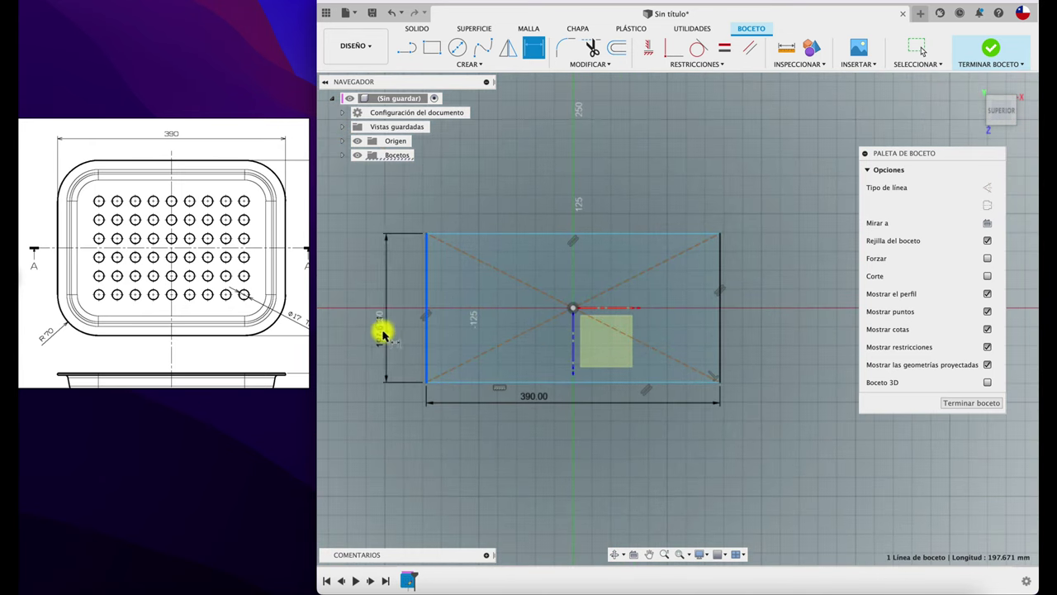
{"action": "left_click", "coordinate": [369, 311]}
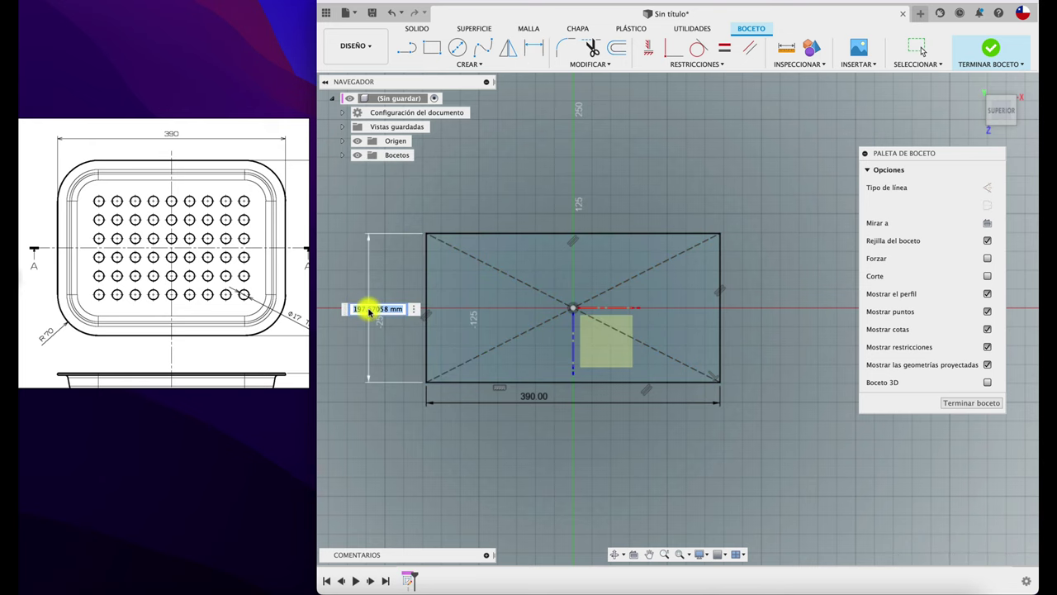
{"action": "left_click_drag", "start_coordinate": [279, 303], "coordinate": [206, 302]}
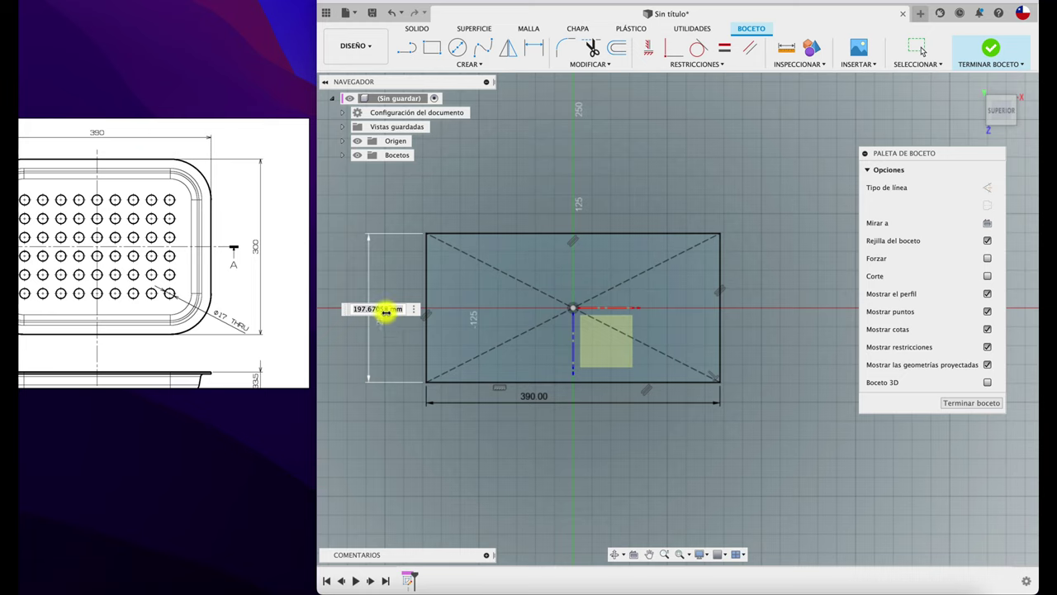
{"action": "left_click", "coordinate": [385, 309]}
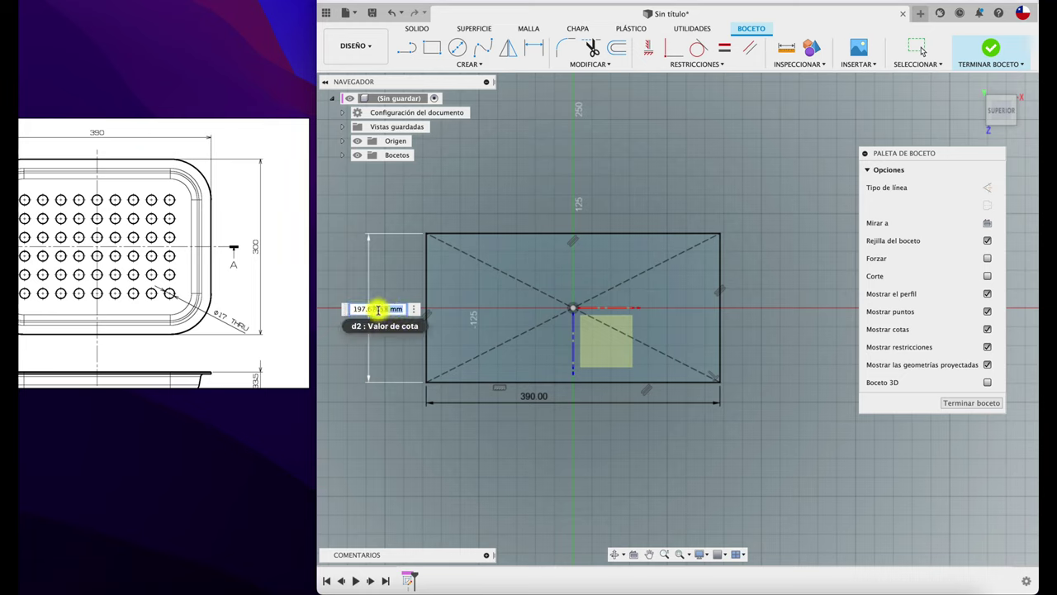
{"action": "left_click_drag", "start_coordinate": [403, 308], "coordinate": [337, 312]}
{"action": "type", "text": "300"}
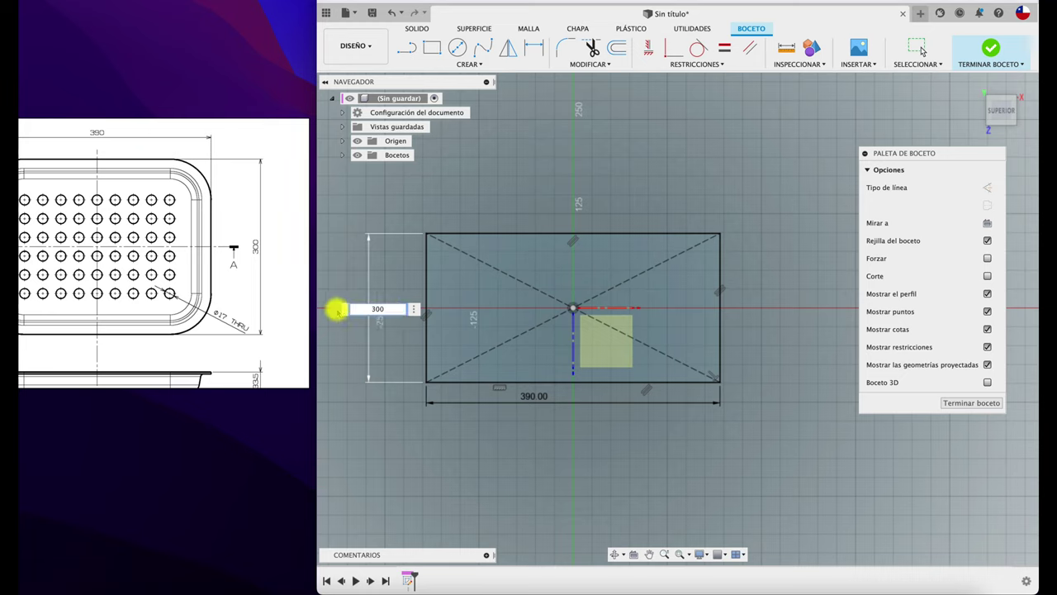
{"action": "key", "text": "Return"}
{"action": "scroll", "coordinate": [212, 272], "scroll_direction": "down", "scroll_amount": 5}
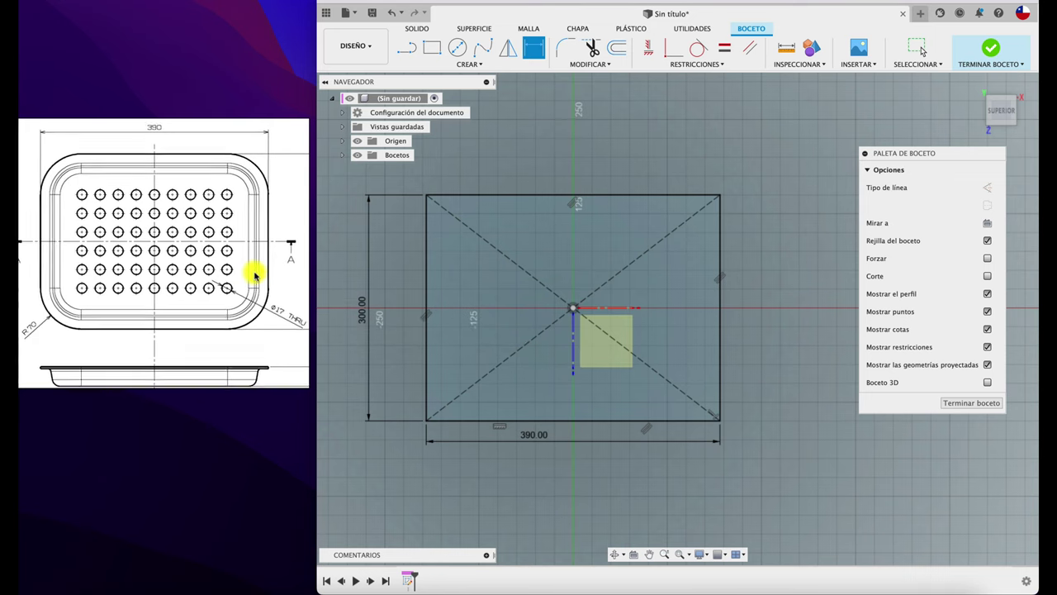
{"action": "scroll", "coordinate": [196, 281], "scroll_direction": "left", "scroll_amount": 3}
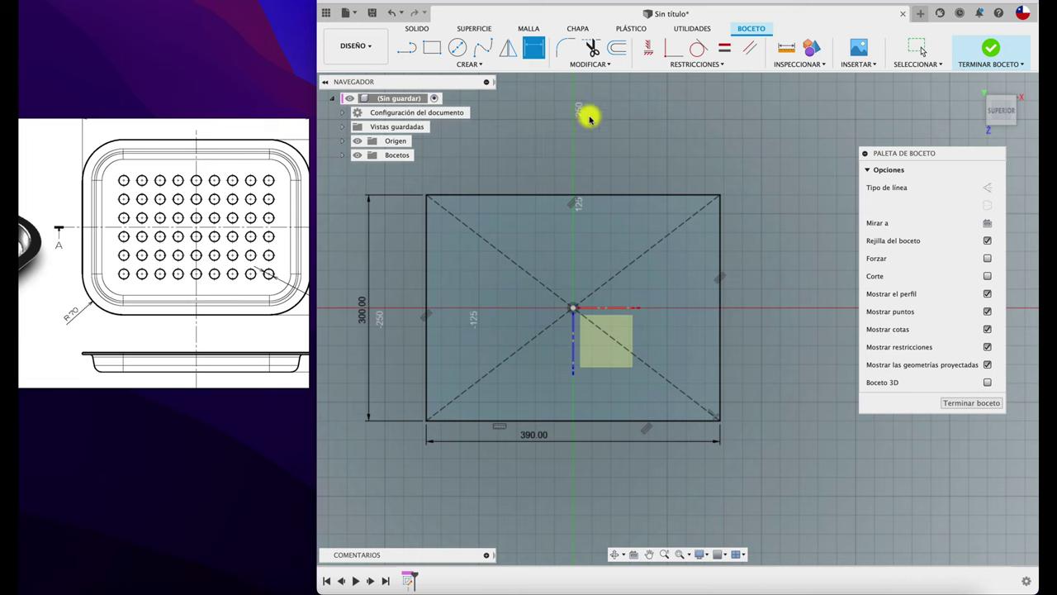
Fillet the top-left and top-right rectangle corners with a 70 mm radius
{"action": "left_click", "coordinate": [562, 51]}
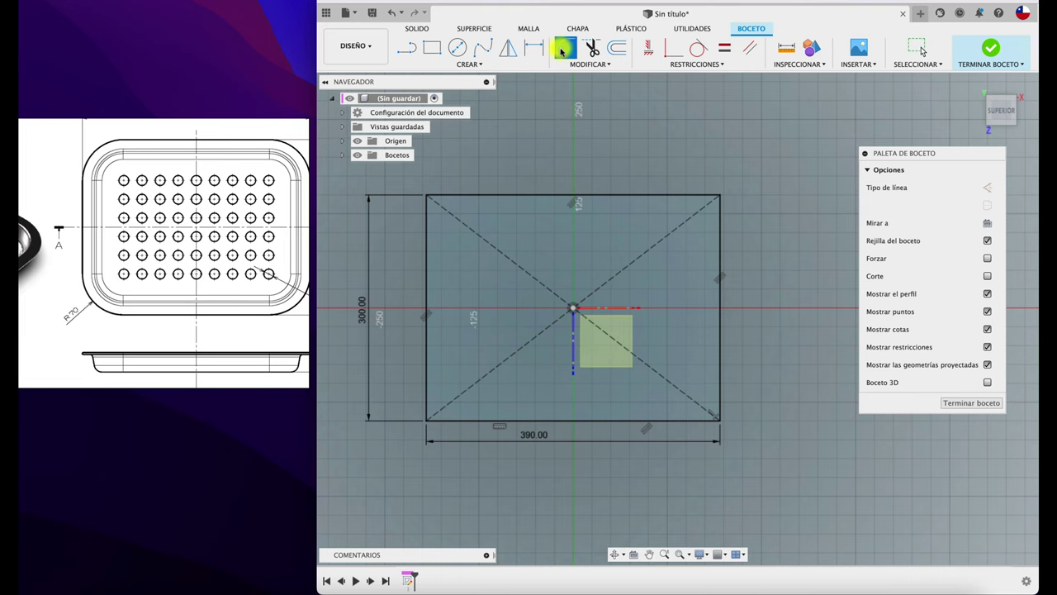
{"action": "left_click", "coordinate": [447, 195]}
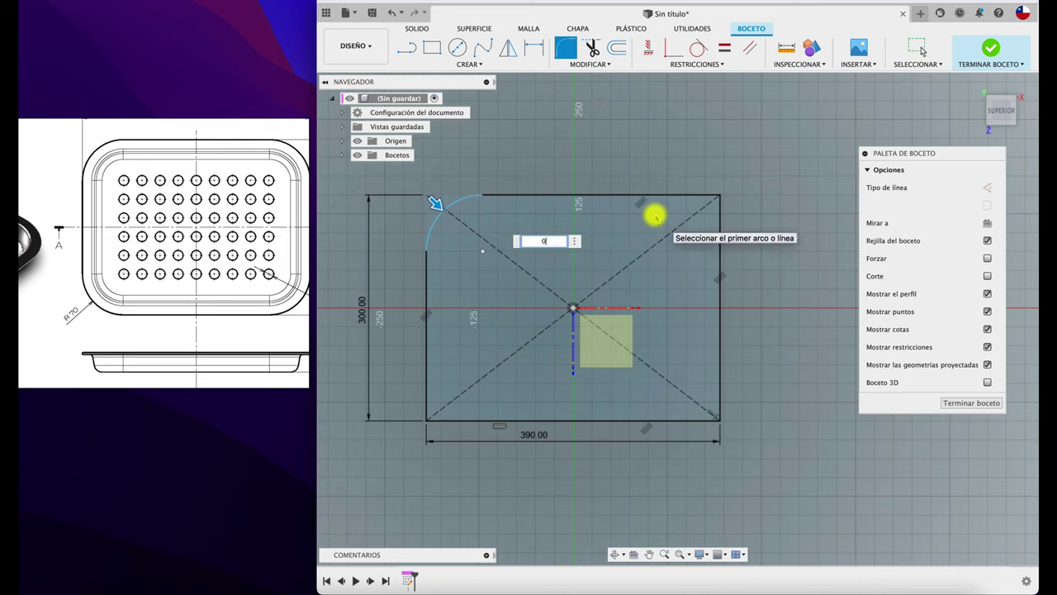
{"action": "type", "text": "0"}
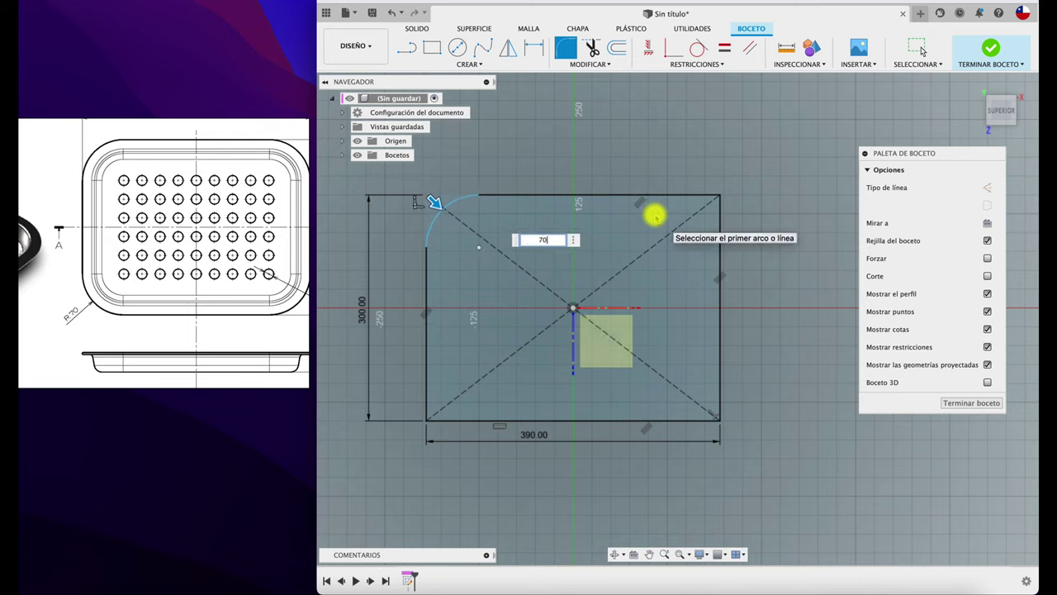
{"action": "key", "text": "Return"}
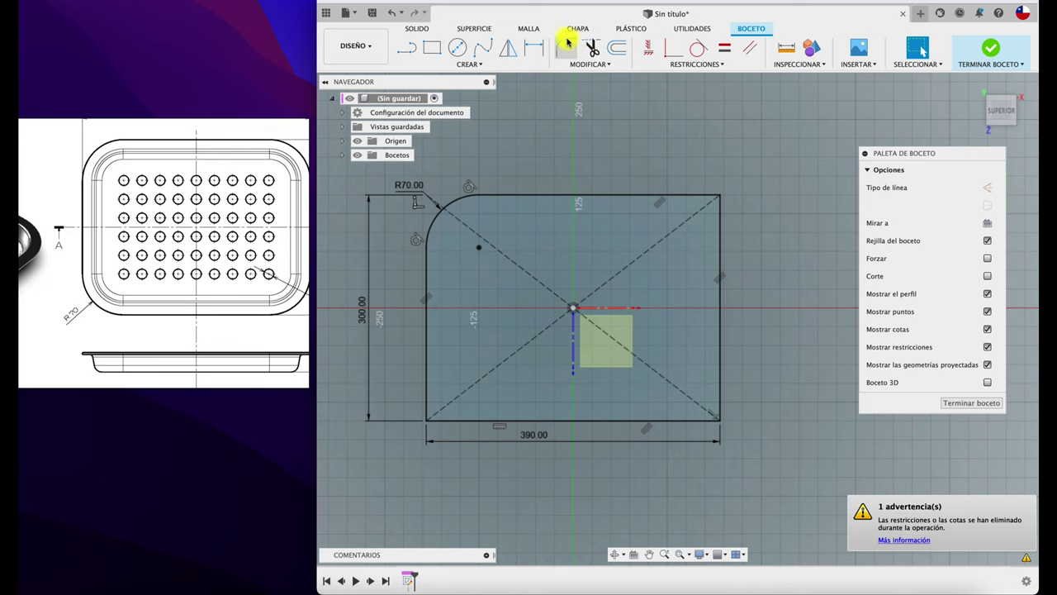
{"action": "left_click", "coordinate": [685, 194]}
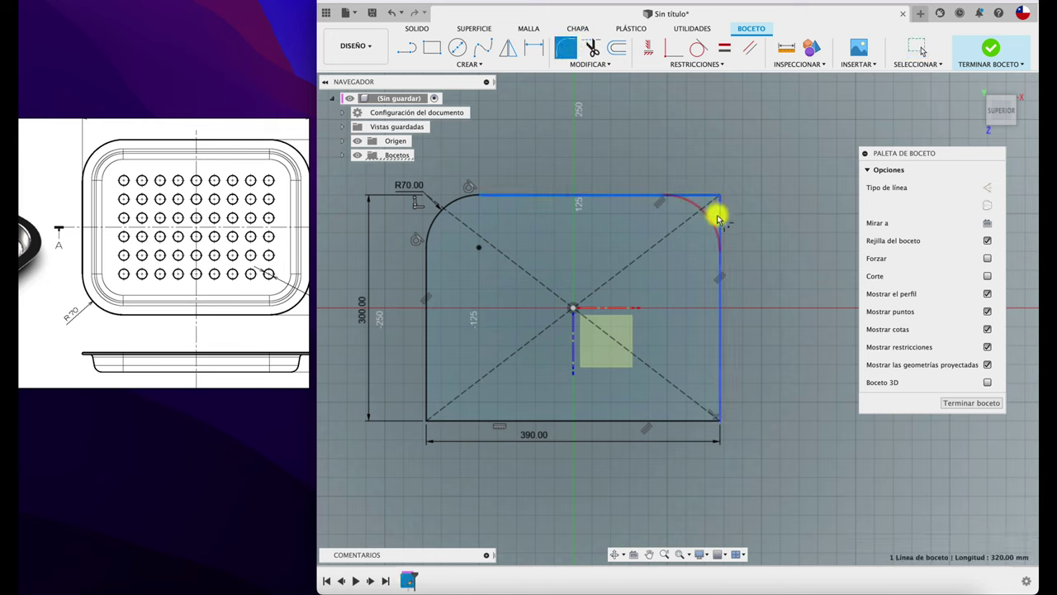
{"action": "left_click", "coordinate": [719, 218]}
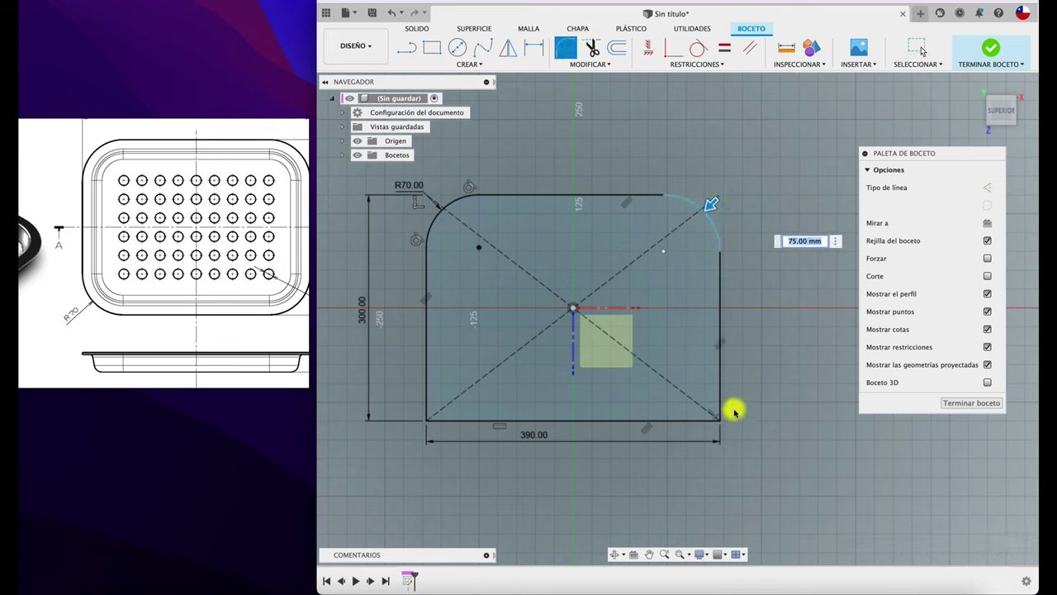
{"action": "key", "text": "Return"}
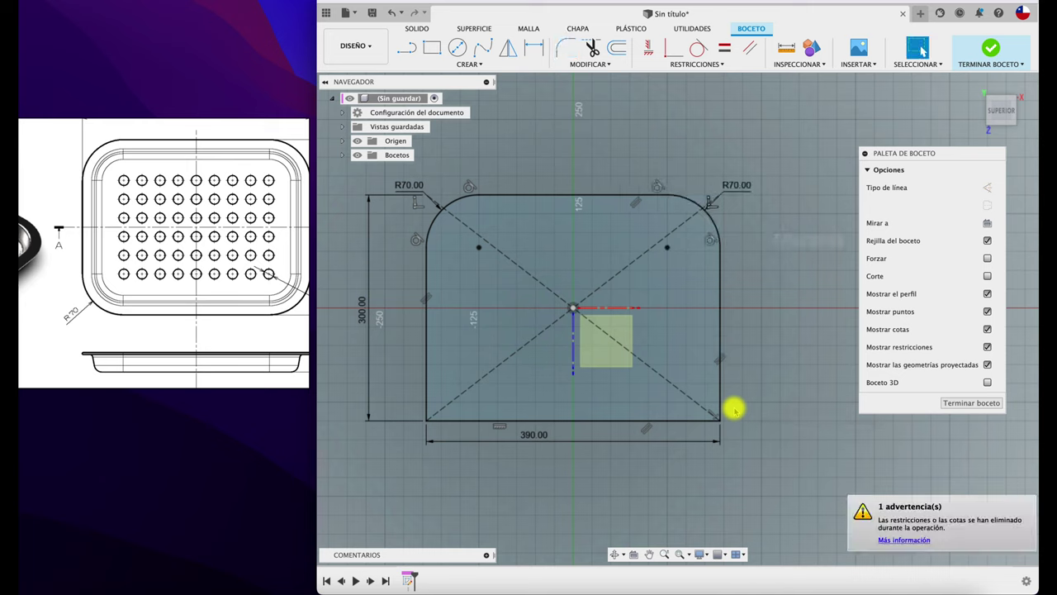
Round the bottom-right corner with a 70 mm fillet
{"action": "left_click", "coordinate": [668, 420]}
{"action": "left_click", "coordinate": [719, 393]}
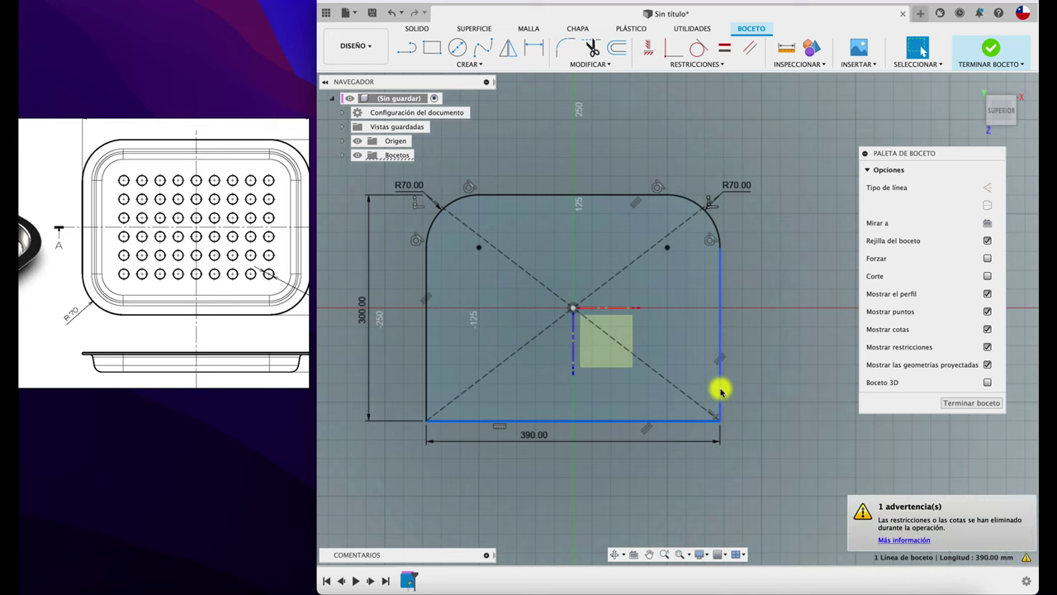
{"action": "left_click", "coordinate": [565, 50]}
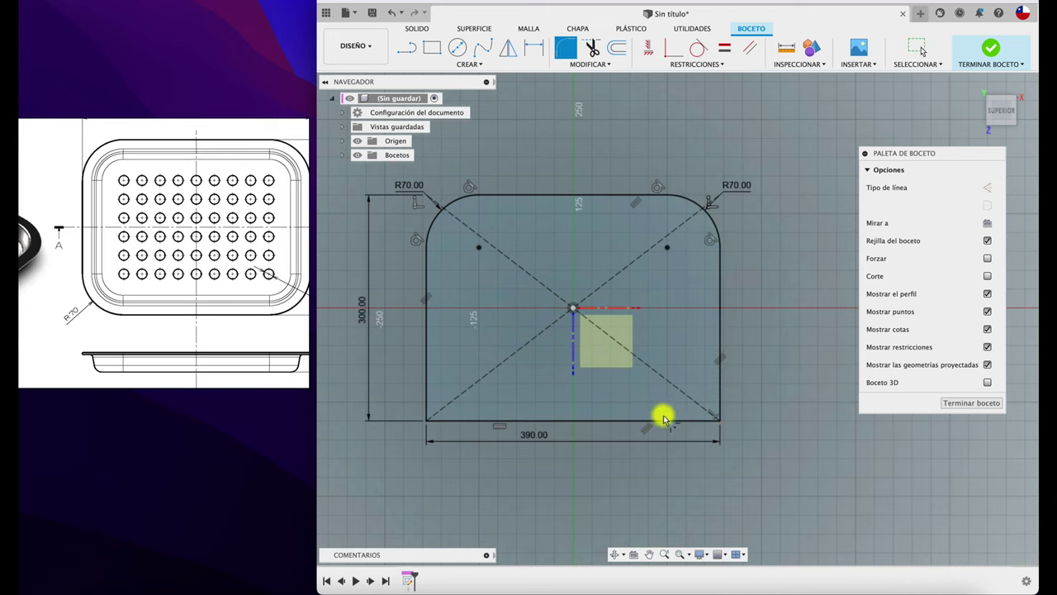
{"action": "left_click", "coordinate": [669, 420]}
{"action": "left_click", "coordinate": [718, 393]}
{"action": "left_click", "coordinate": [719, 393]}
{"action": "type", "text": "70"}
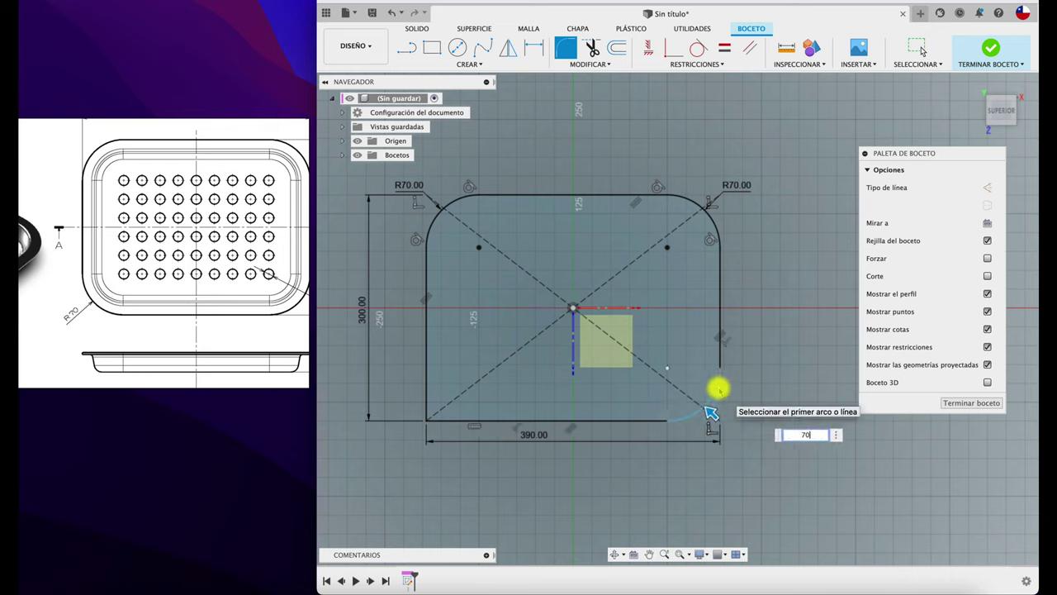
{"action": "key", "text": "Return"}
{"action": "key", "text": "Escape"}
Cancel a stray line and fillet the bottom-left corner at 70 mm
{"action": "key", "text": "l"}
{"action": "left_click", "coordinate": [428, 473]}
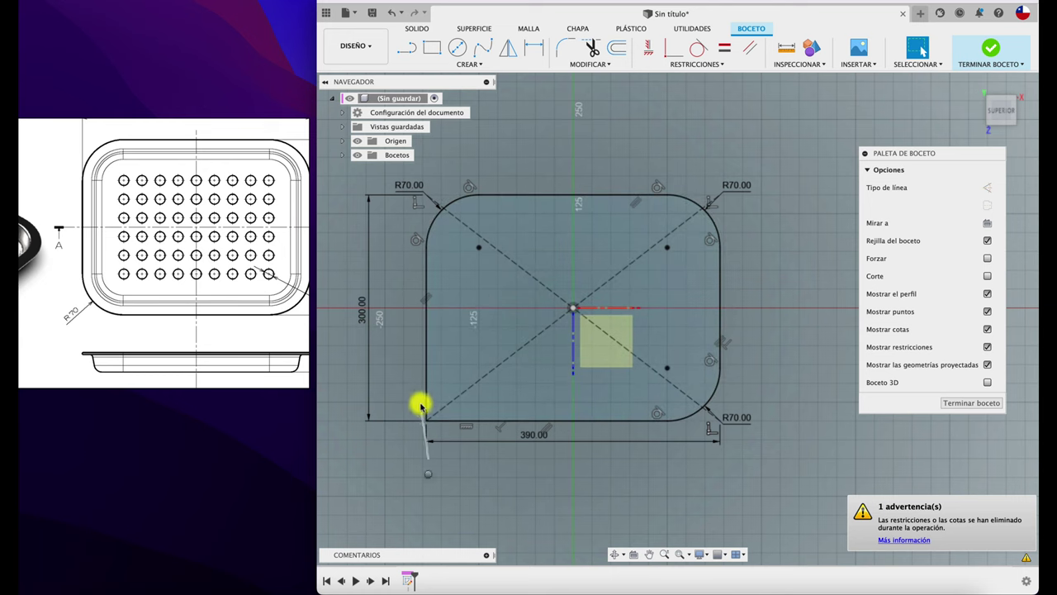
{"action": "right_click", "coordinate": [421, 400]}
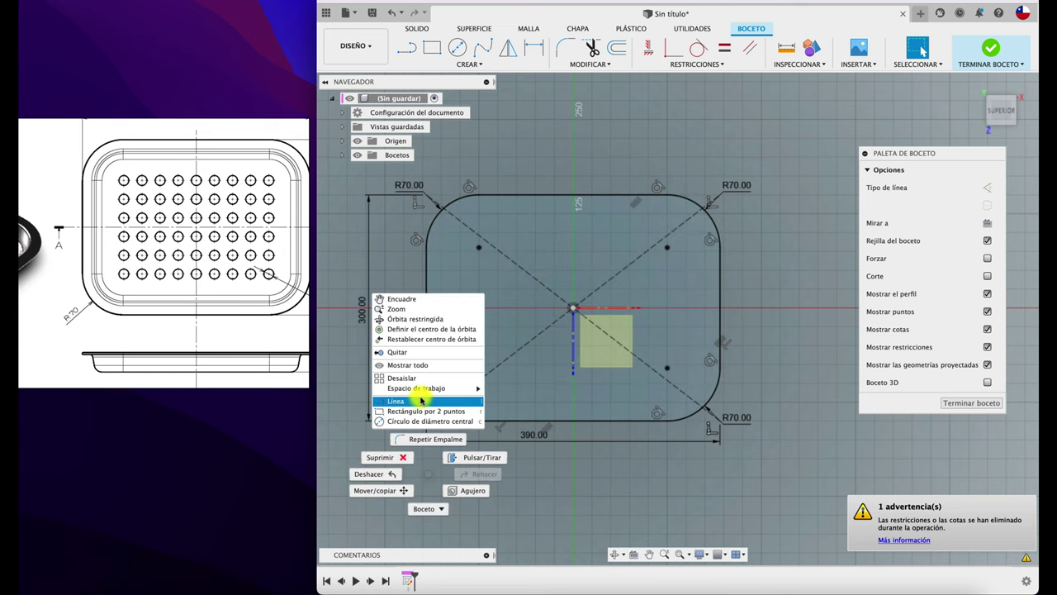
{"action": "left_click", "coordinate": [544, 491]}
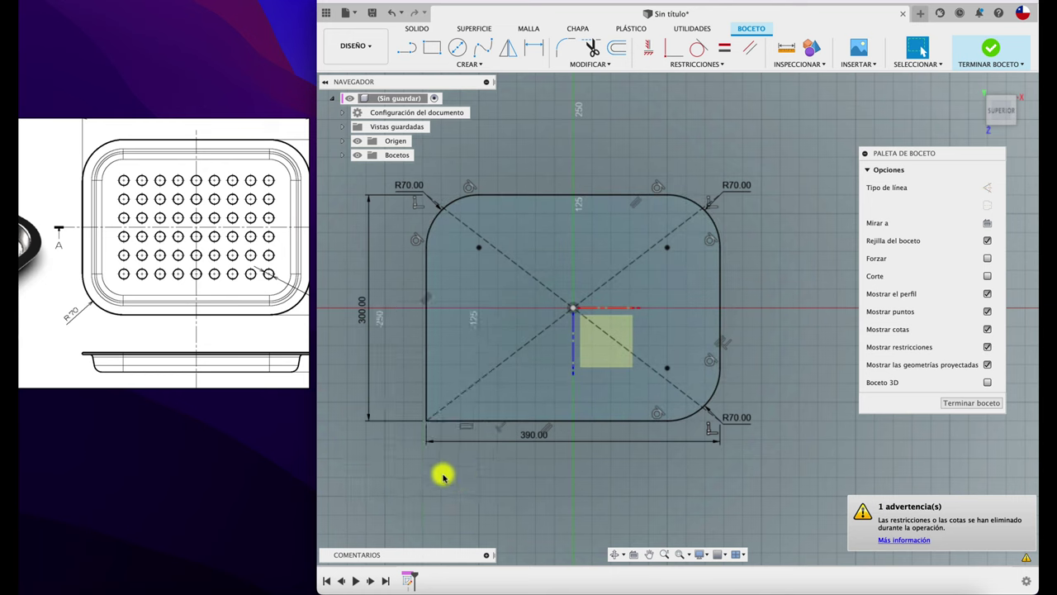
{"action": "key", "text": "f"}
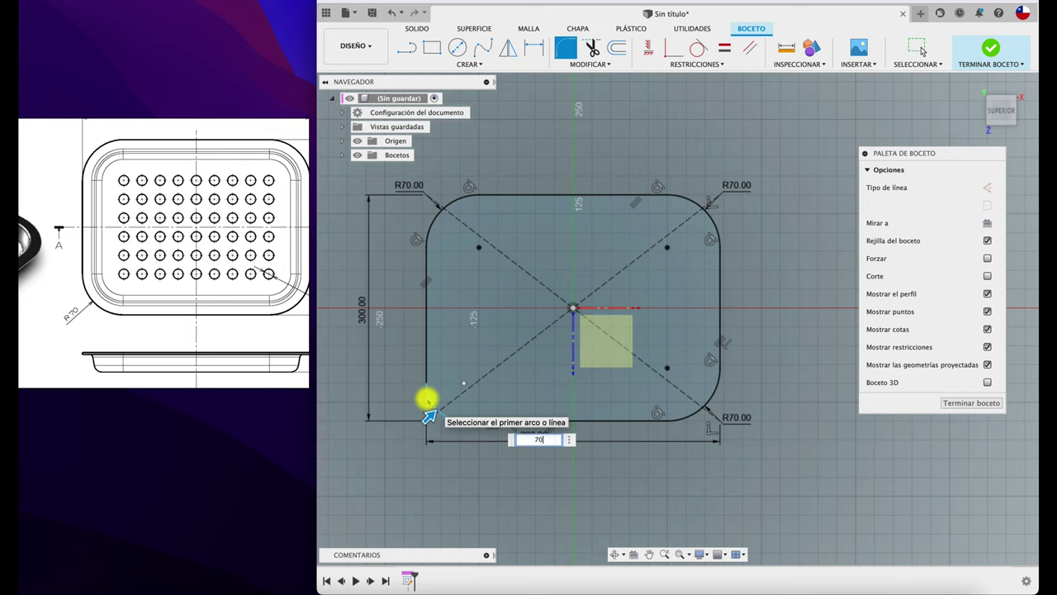
{"action": "key", "text": "Return"}
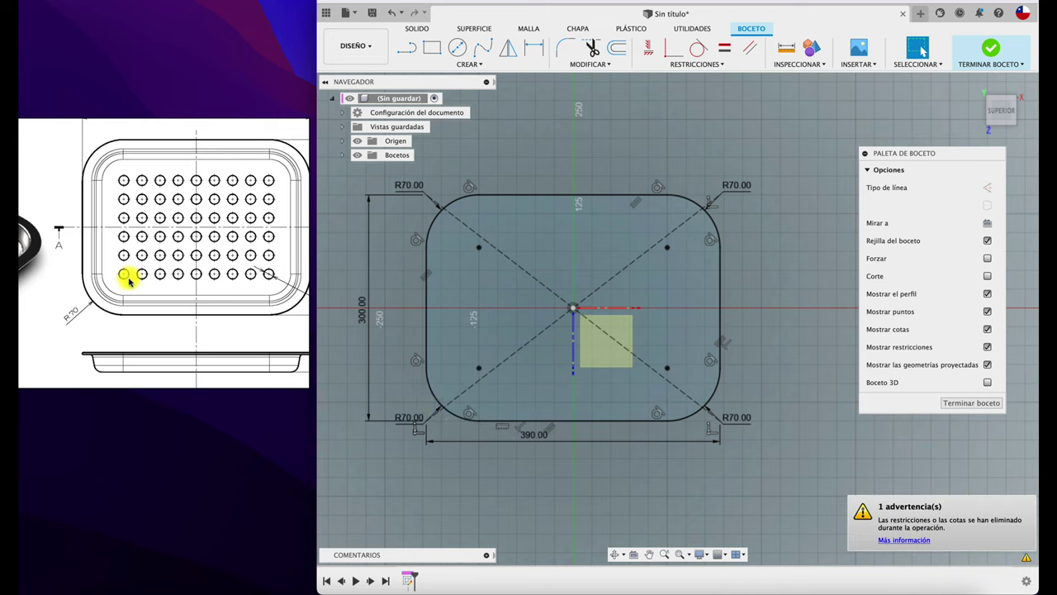
{"action": "scroll", "coordinate": [170, 237], "scroll_direction": "down", "scroll_amount": 5}
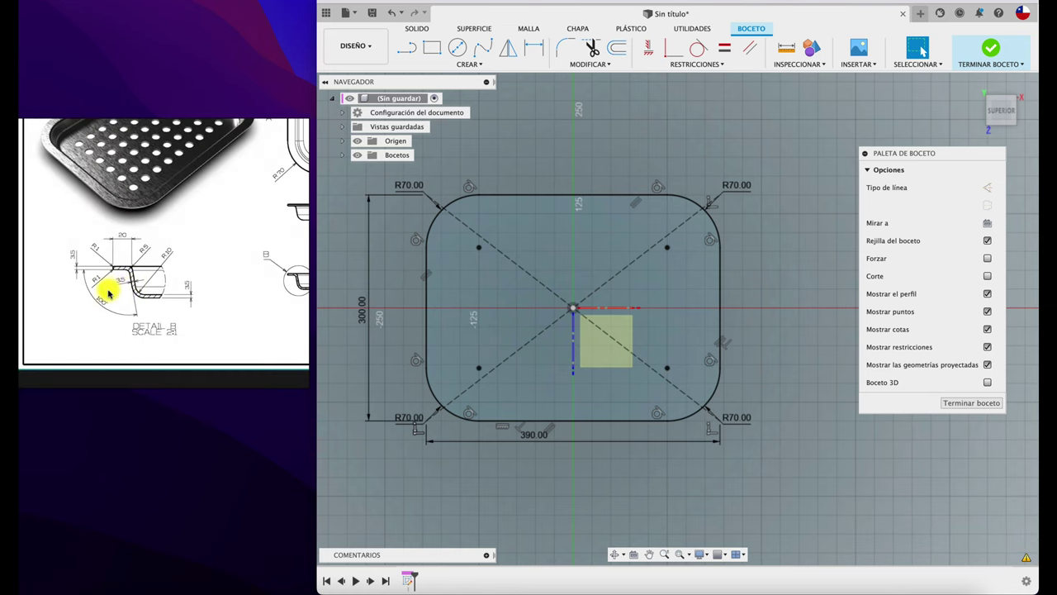
Finish the 390 × 300 mm sketch with its four R70 rounded corners
{"action": "scroll", "coordinate": [108, 294], "scroll_direction": "up", "scroll_amount": 3}
{"action": "scroll", "coordinate": [108, 294], "scroll_direction": "up", "scroll_amount": 1}
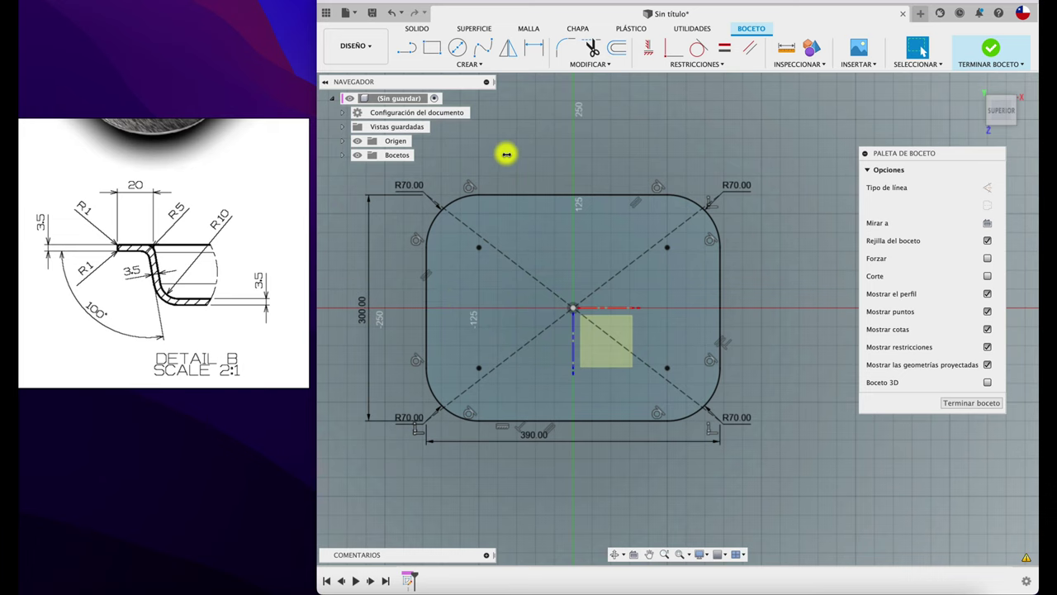
{"action": "left_click", "coordinate": [991, 50]}
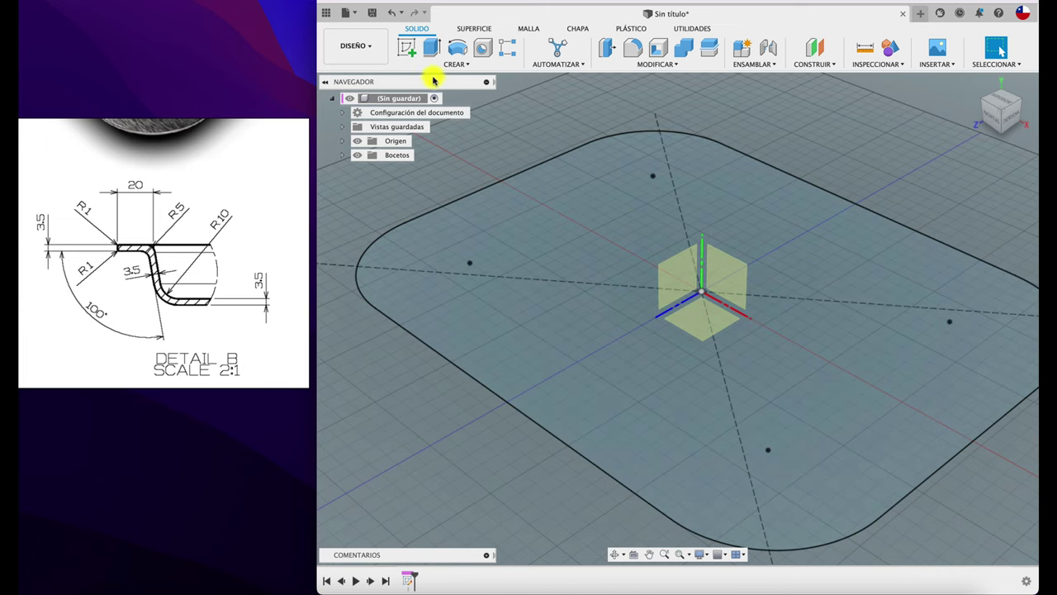
Start a new sketch on the front plane
{"action": "left_click", "coordinate": [403, 50]}
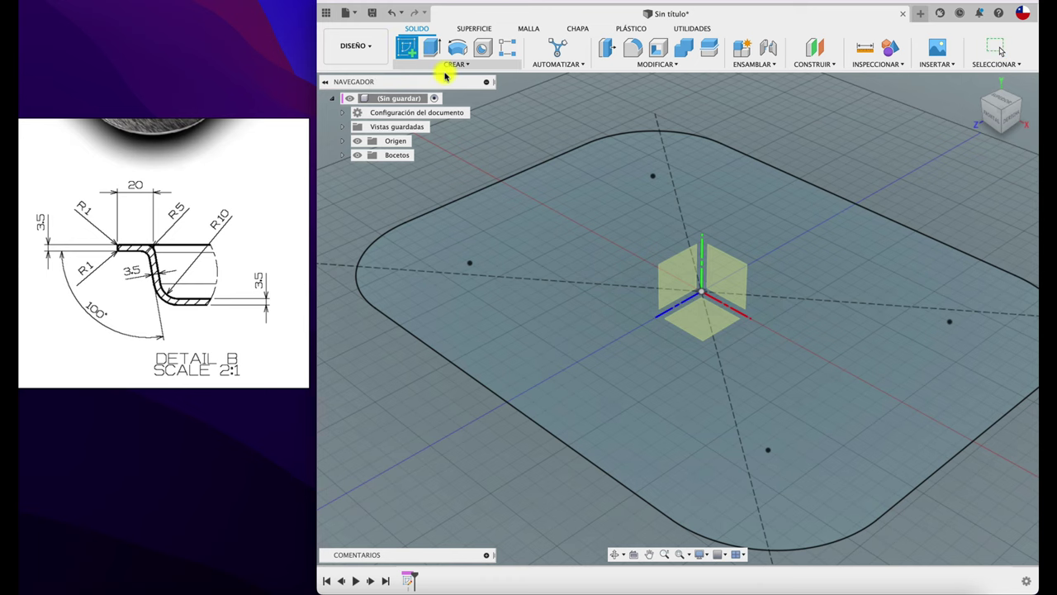
{"action": "left_click", "coordinate": [729, 274]}
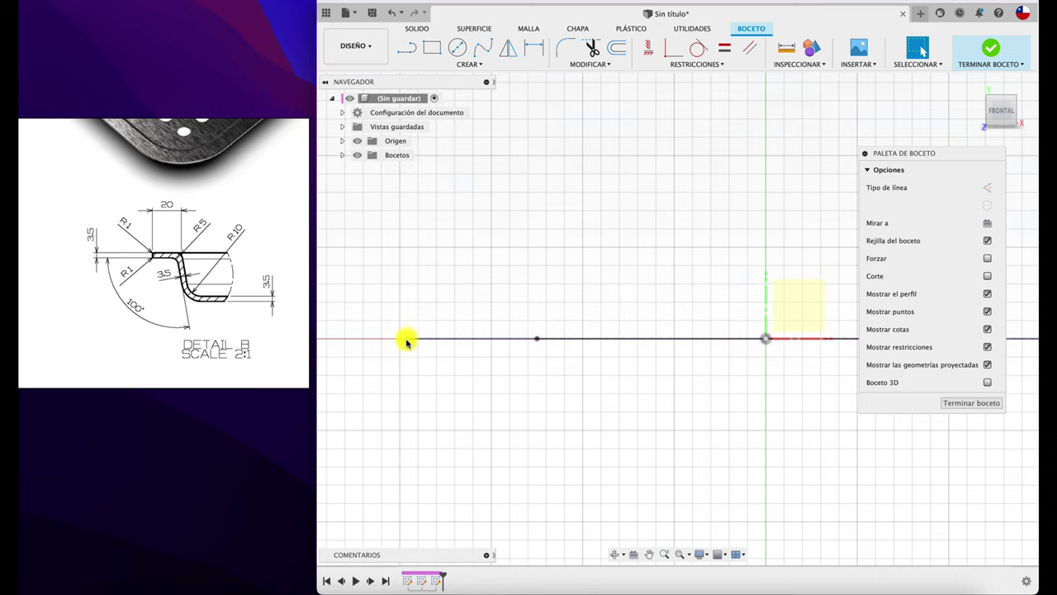
{"action": "key", "text": "l"}
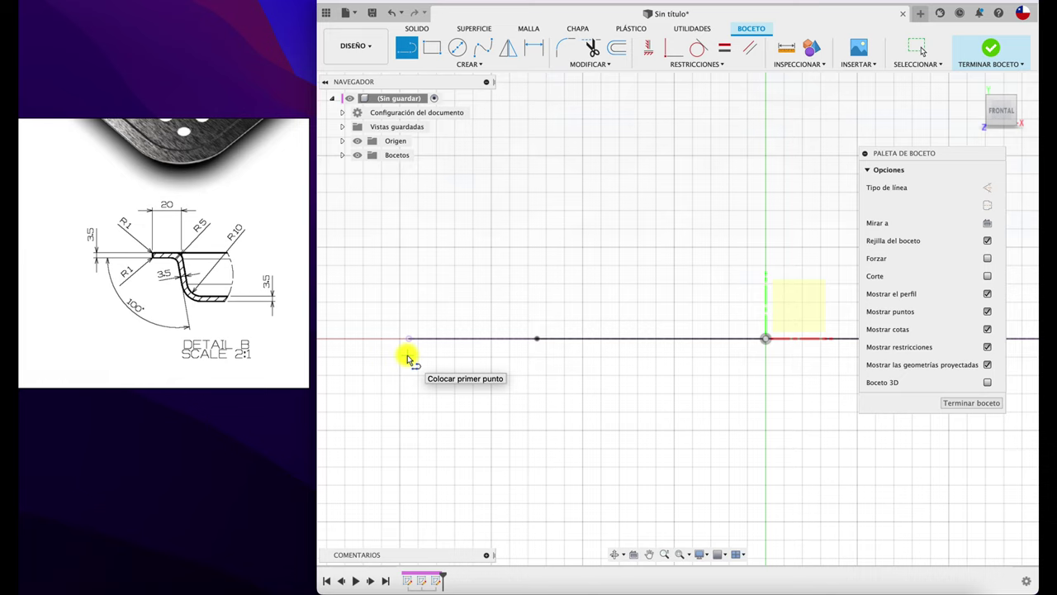
{"action": "key", "text": "Escape"}
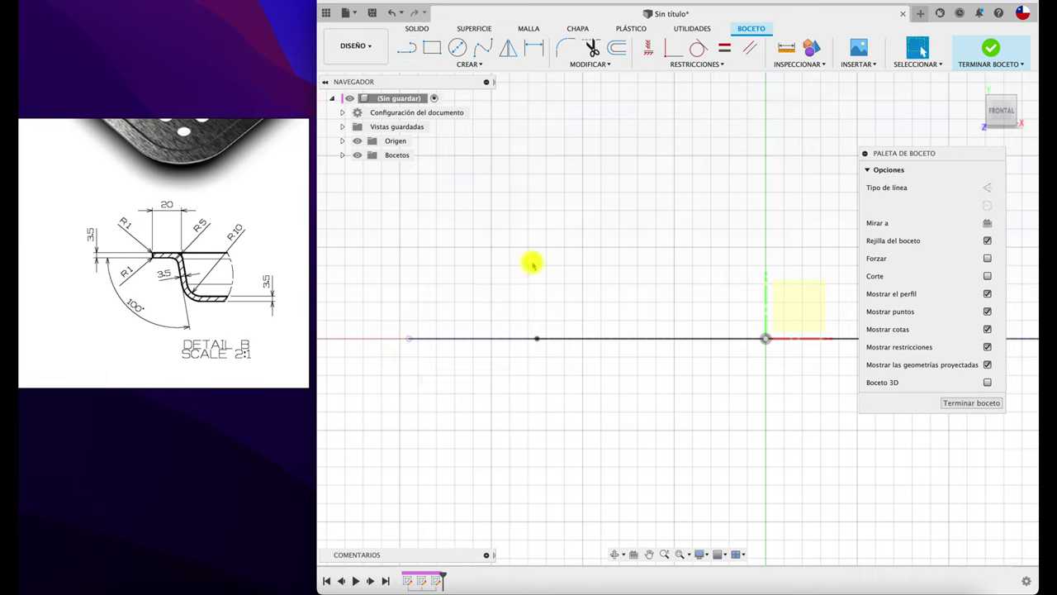
Project the tray outline's horizontal line into the sketch and orbit to view it
{"action": "key", "text": "p"}
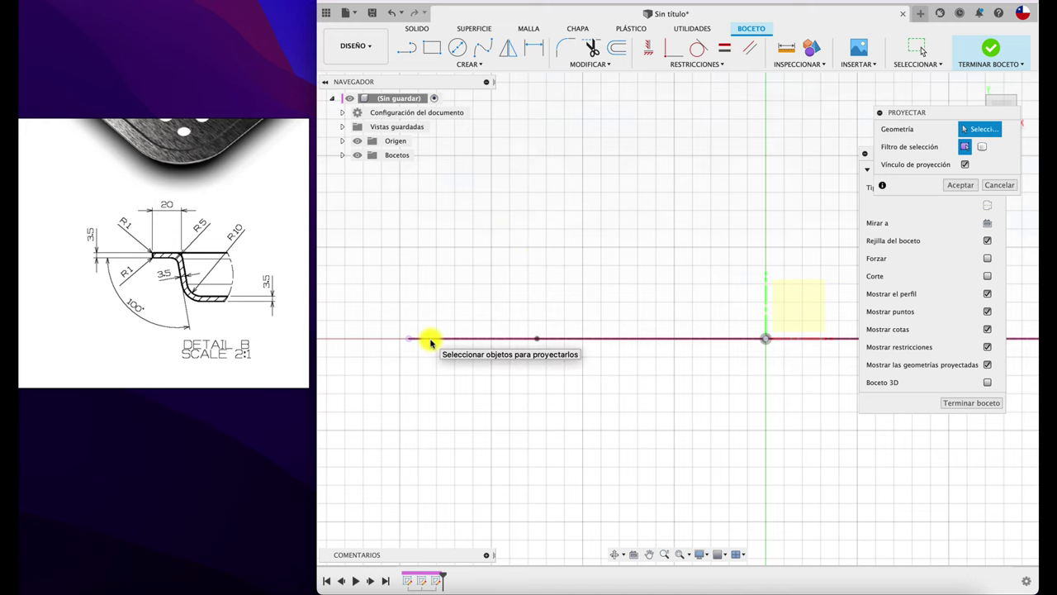
{"action": "left_click", "coordinate": [433, 338]}
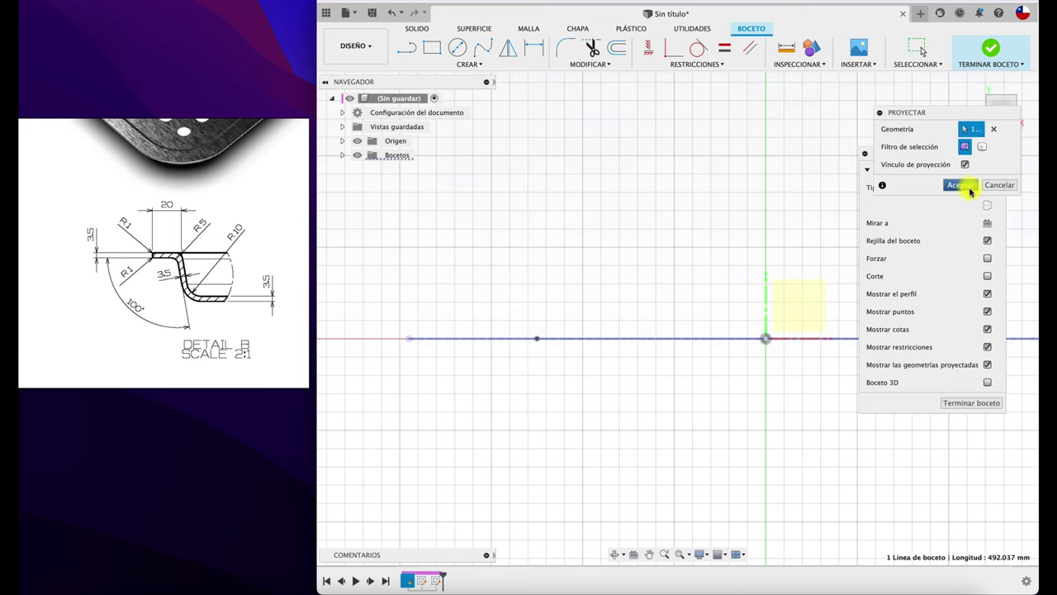
{"action": "left_click", "coordinate": [960, 185]}
{"action": "middle_click_drag", "start_coordinate": [540, 285], "coordinate": [442, 402], "text": "shift"}
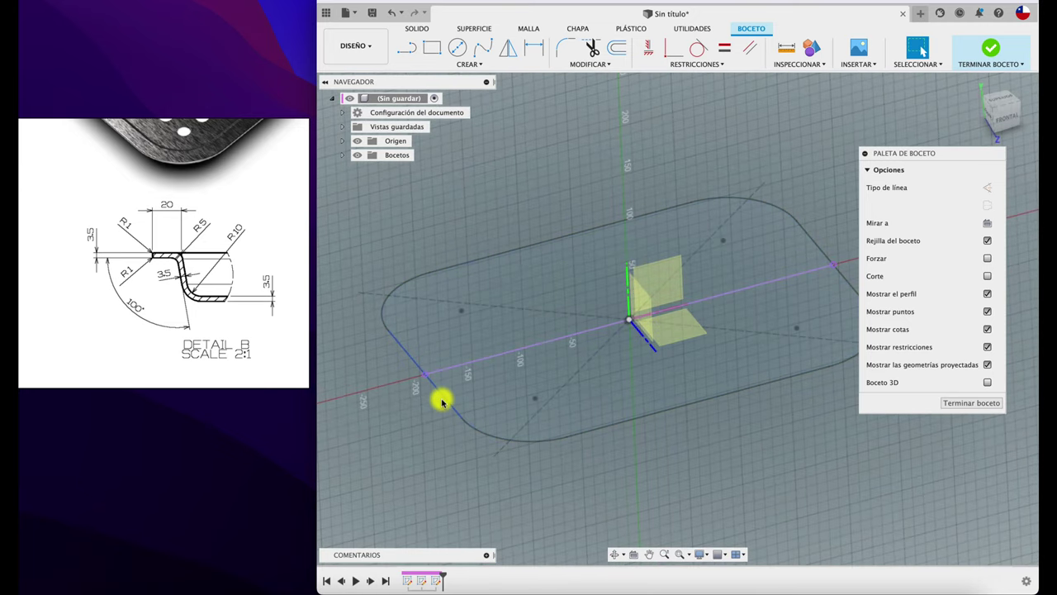
{"action": "mouse_move", "coordinate": [720, 402]}
{"action": "middle_mouse_down", "text": "shift"}
{"action": "mouse_move", "coordinate": [509, 248]}
{"action": "mouse_move", "coordinate": [484, 82]}
{"action": "middle_mouse_up", "text": "shift"}
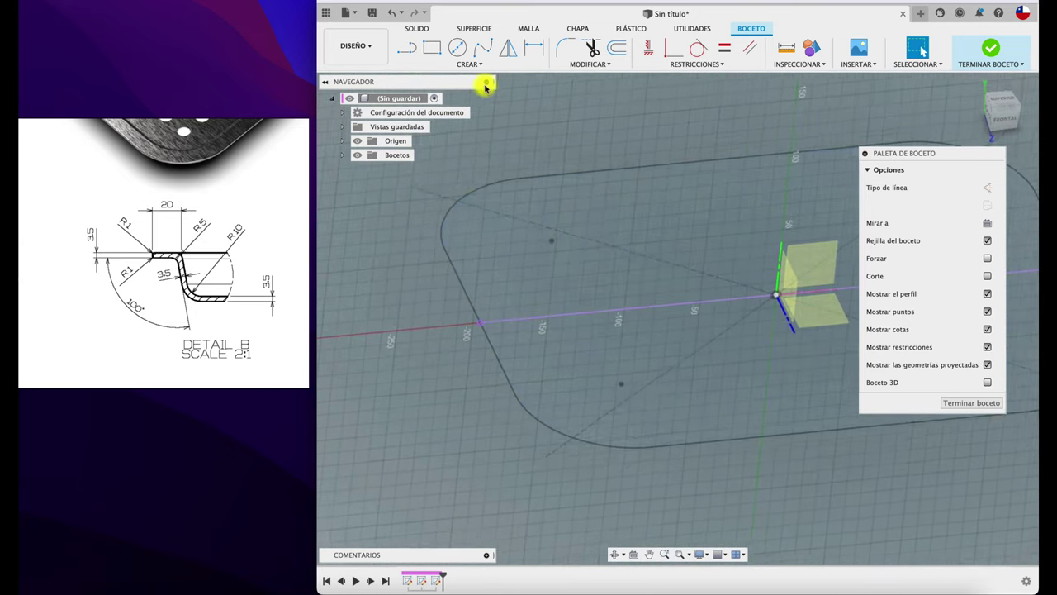
Draw a 20 mm top segment from the outline's left edge, then view the sketch from the front
{"action": "left_click", "coordinate": [418, 54]}
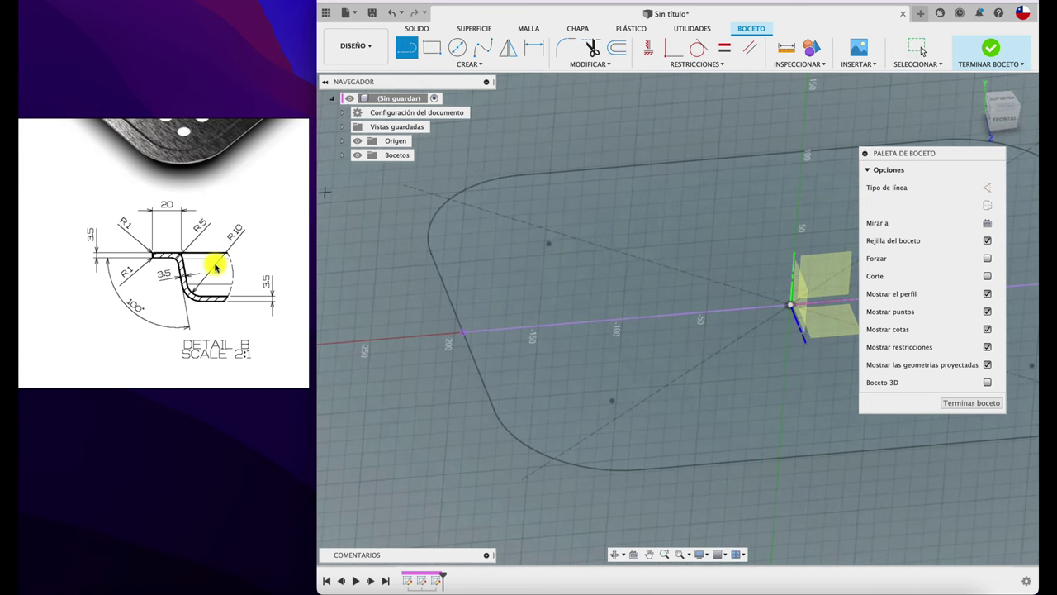
{"action": "left_click", "coordinate": [462, 334]}
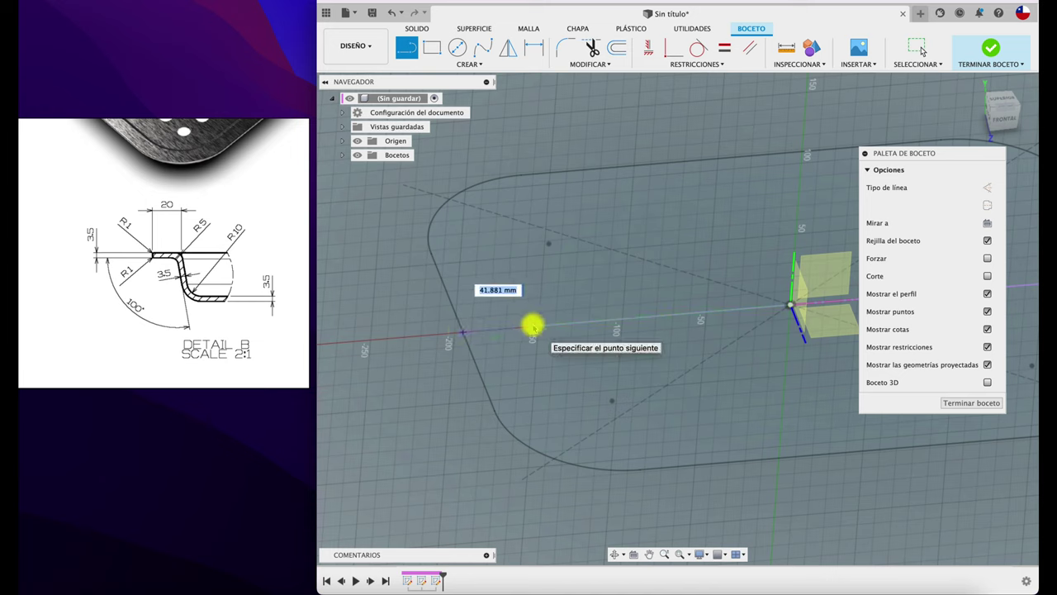
{"action": "key", "text": "Tab"}
{"action": "key", "text": "Return"}
{"action": "key", "text": "Escape"}
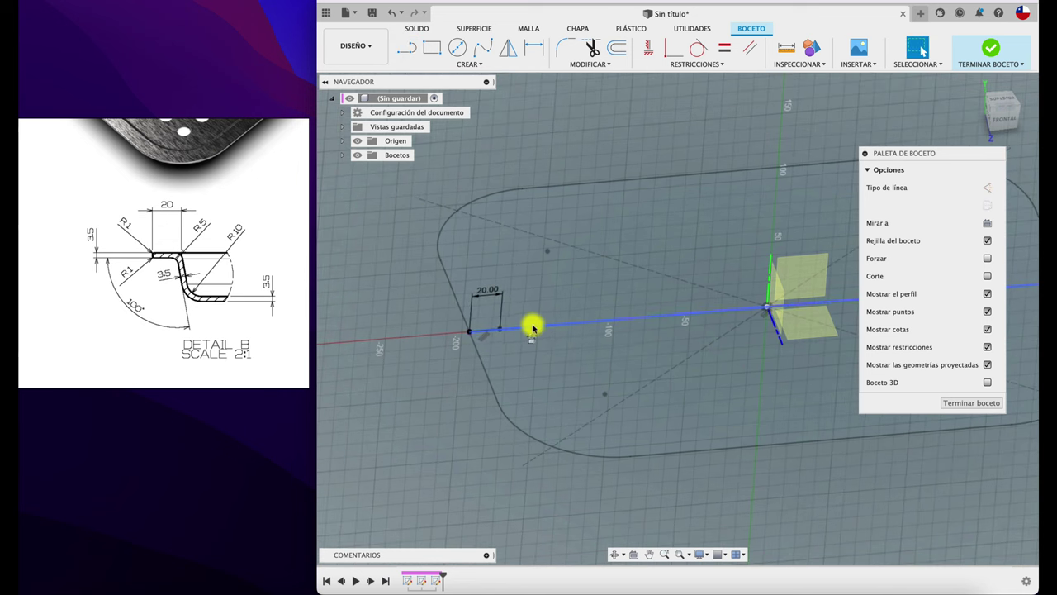
{"action": "mouse_move", "coordinate": [1002, 109]}
{"action": "left_click", "coordinate": [1005, 121]}
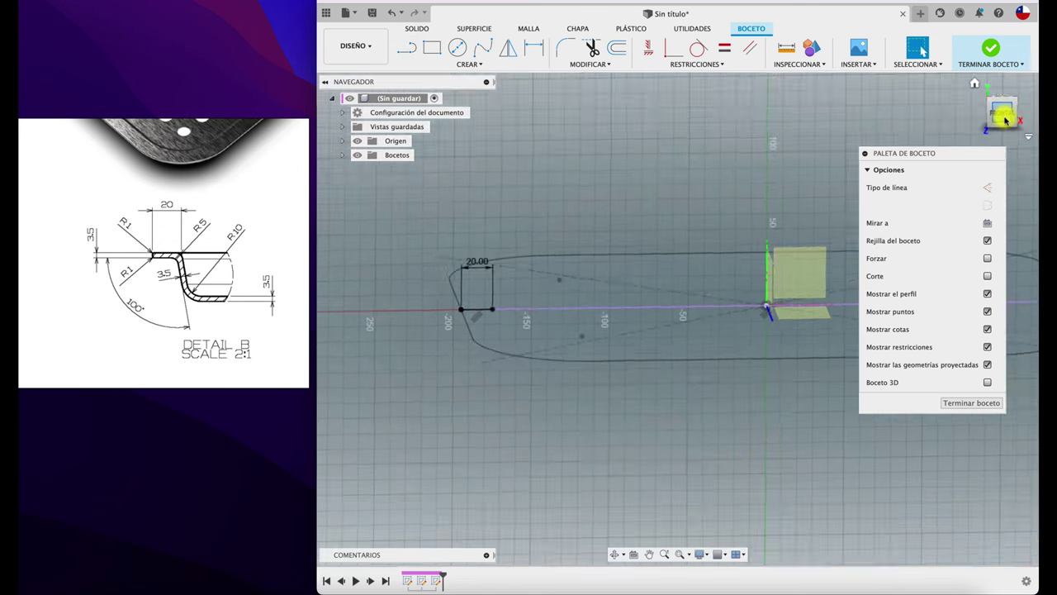
{"action": "scroll", "coordinate": [495, 323], "scroll_direction": "down", "scroll_amount": 2}
{"action": "scroll", "coordinate": [499, 331], "scroll_direction": "up", "scroll_amount": 3}
{"action": "scroll", "coordinate": [499, 330], "scroll_direction": "up", "scroll_amount": 1}
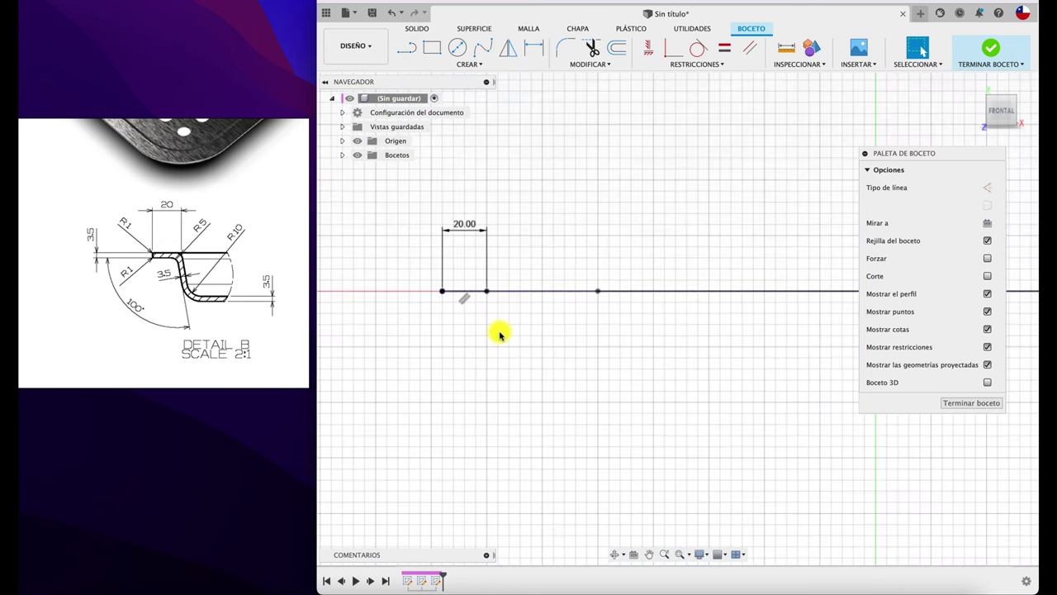
{"action": "scroll", "coordinate": [501, 333], "scroll_direction": "up", "scroll_amount": 1}
Draw a sloped wall line dropping down and right from the 20 mm segment's end
{"action": "key", "text": "l"}
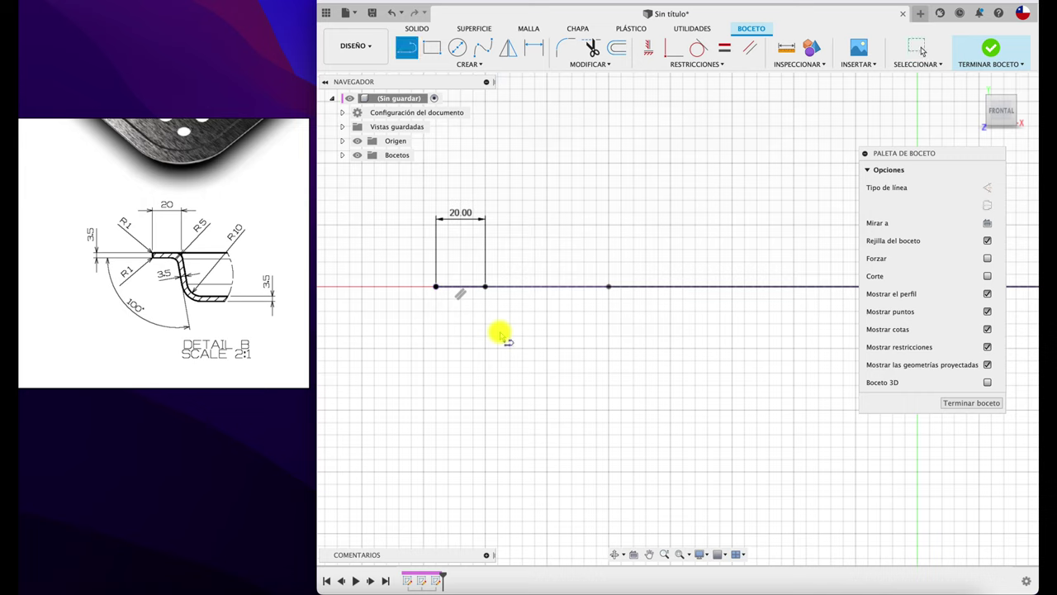
{"action": "left_click", "coordinate": [485, 291]}
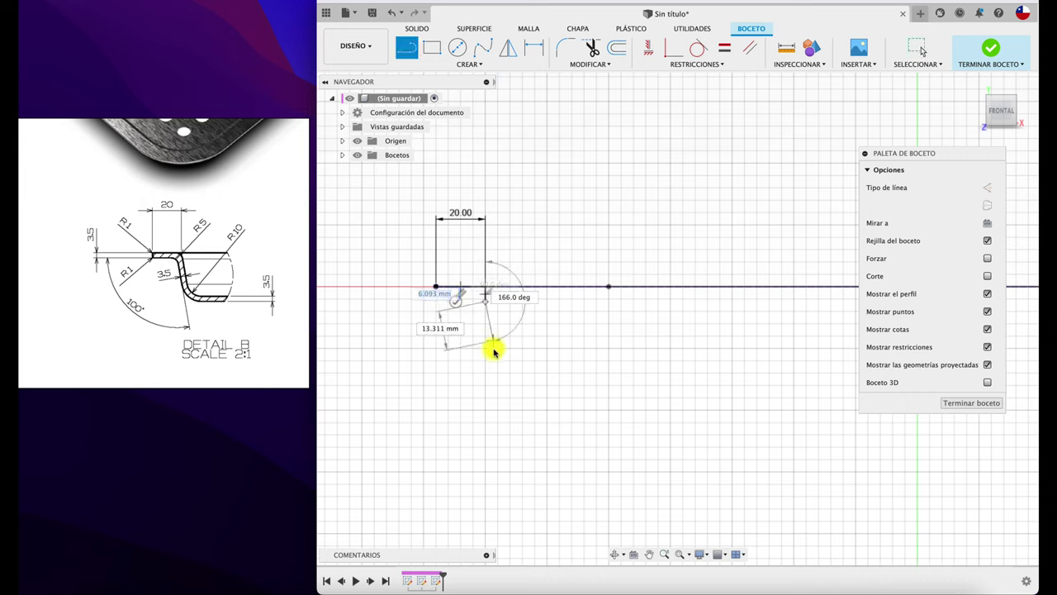
{"action": "key", "text": "Escape"}
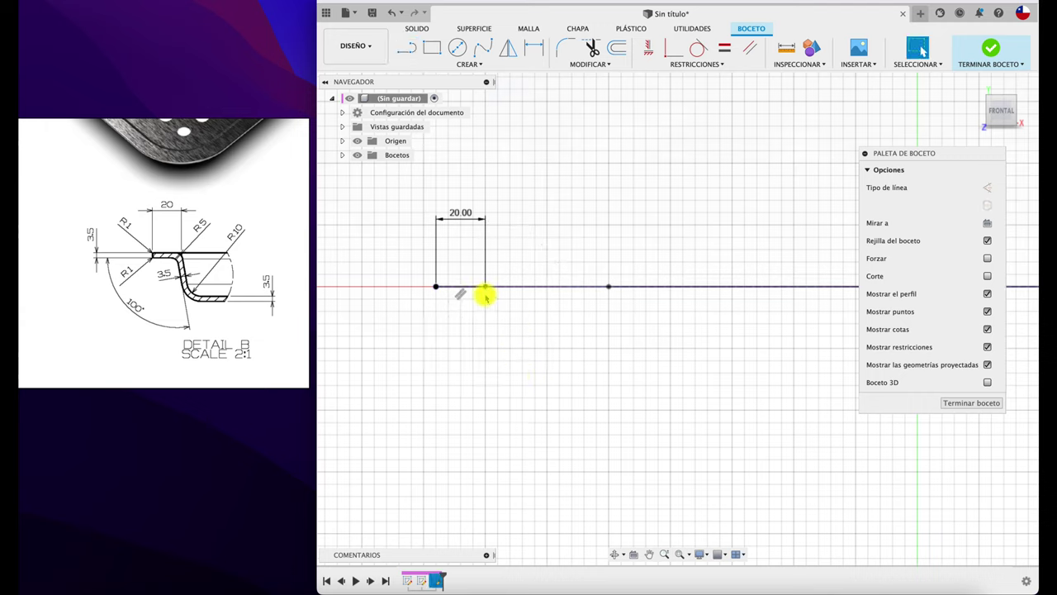
{"action": "key", "text": "l"}
{"action": "left_click", "coordinate": [485, 291]}
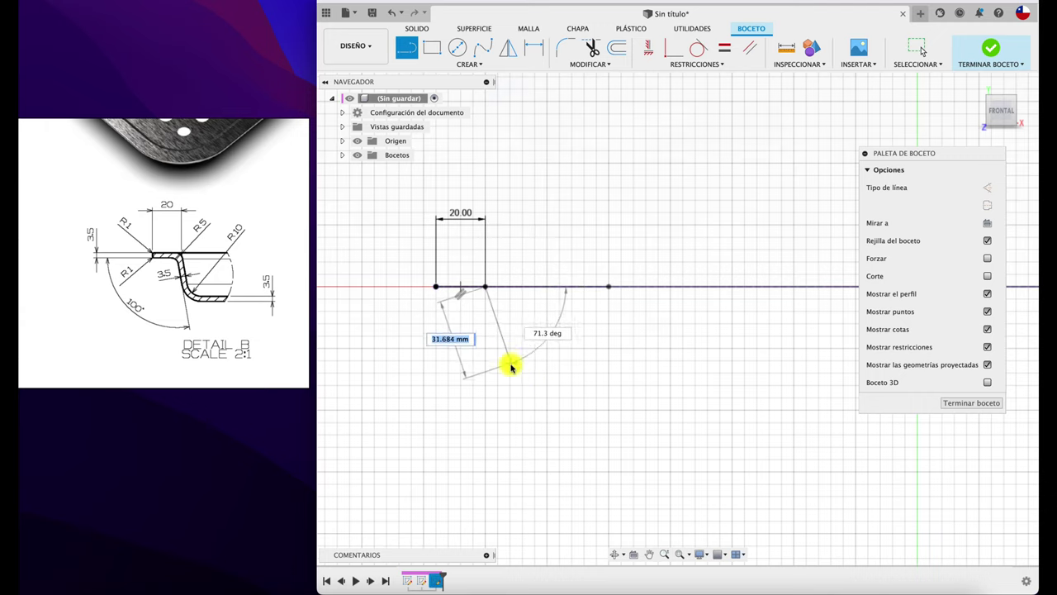
{"action": "left_click", "coordinate": [510, 372]}
{"action": "key", "text": "Escape"}
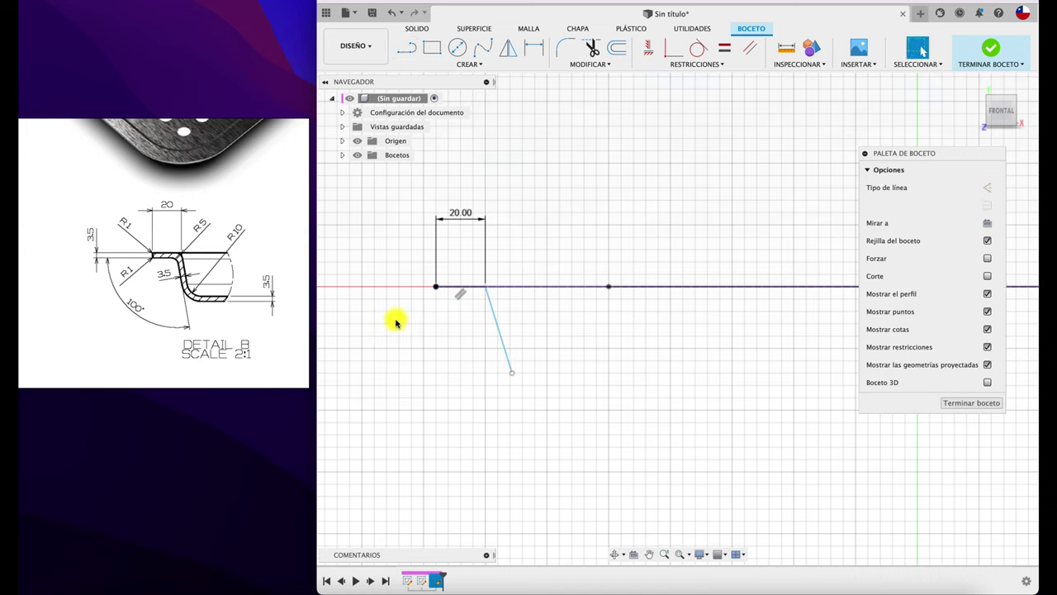
Dimension the angle between the sloped line and the top line to 100°
{"action": "key", "text": "d"}
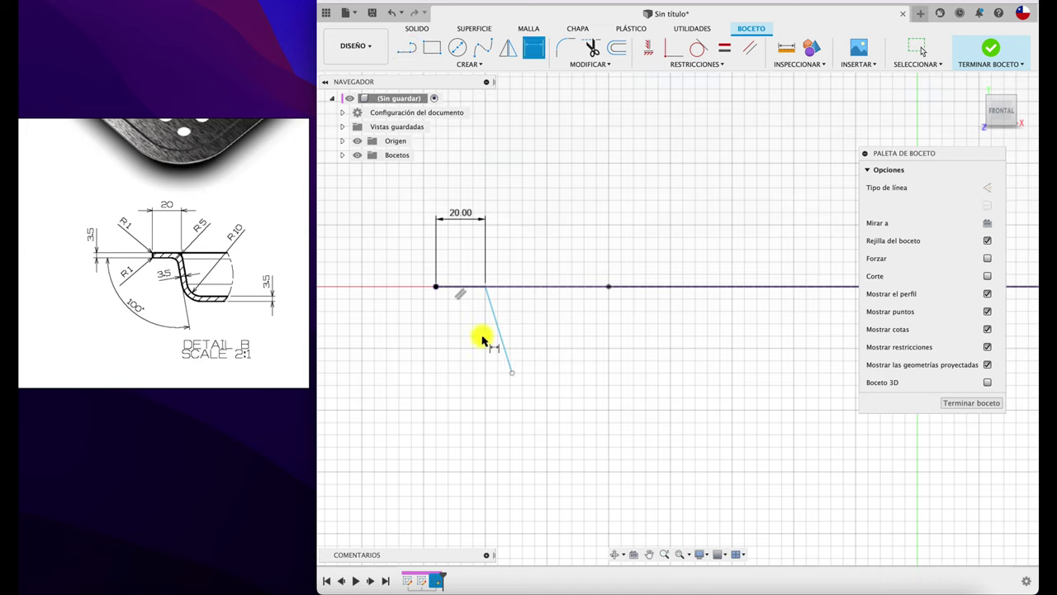
{"action": "left_click", "coordinate": [493, 312]}
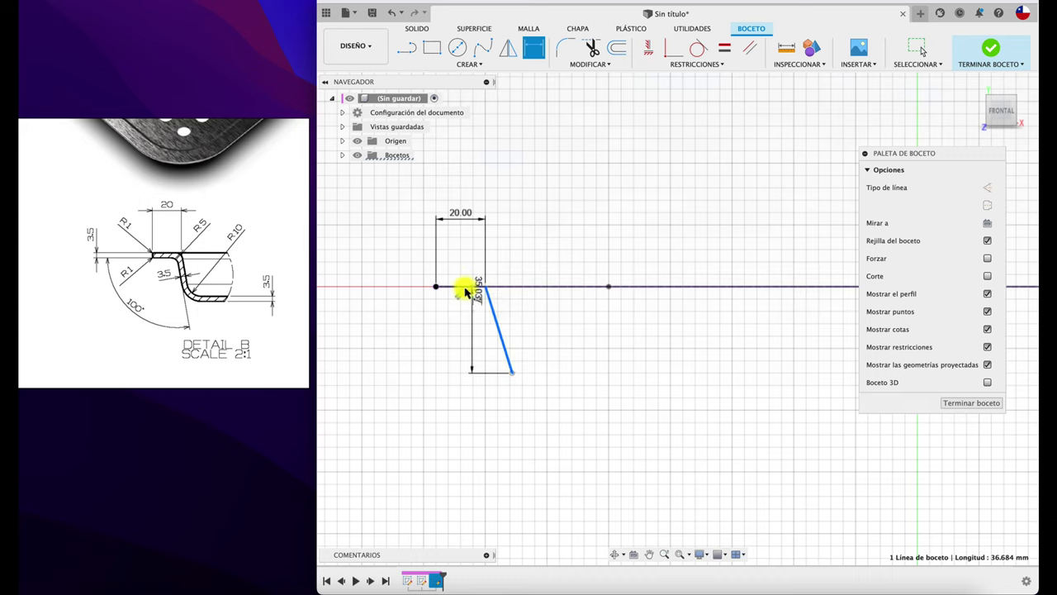
{"action": "left_click", "coordinate": [465, 286]}
{"action": "left_click", "coordinate": [450, 333]}
{"action": "type", "text": "100"}
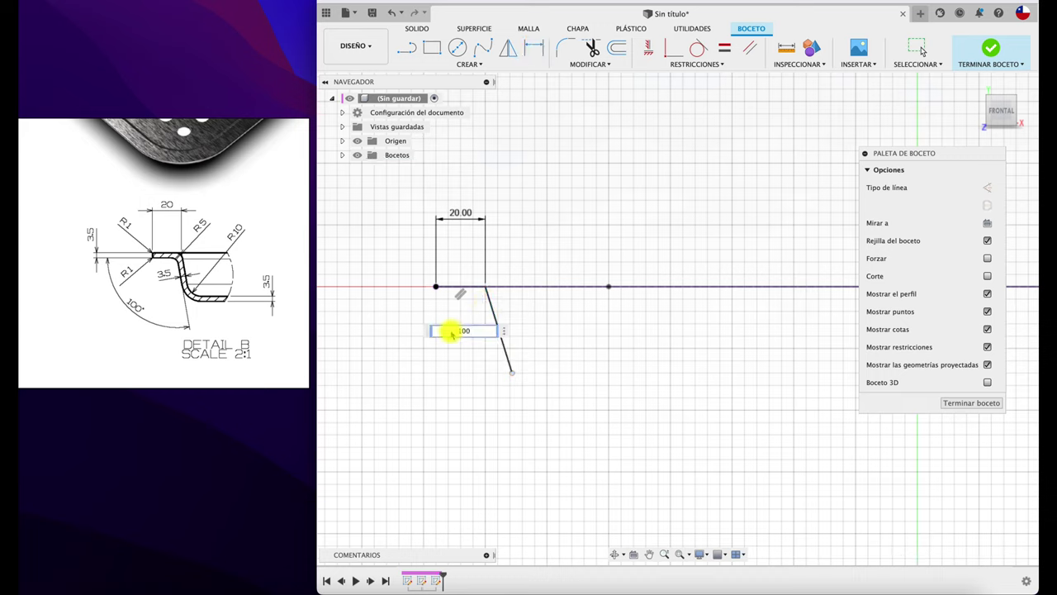
{"action": "key", "text": "Return"}
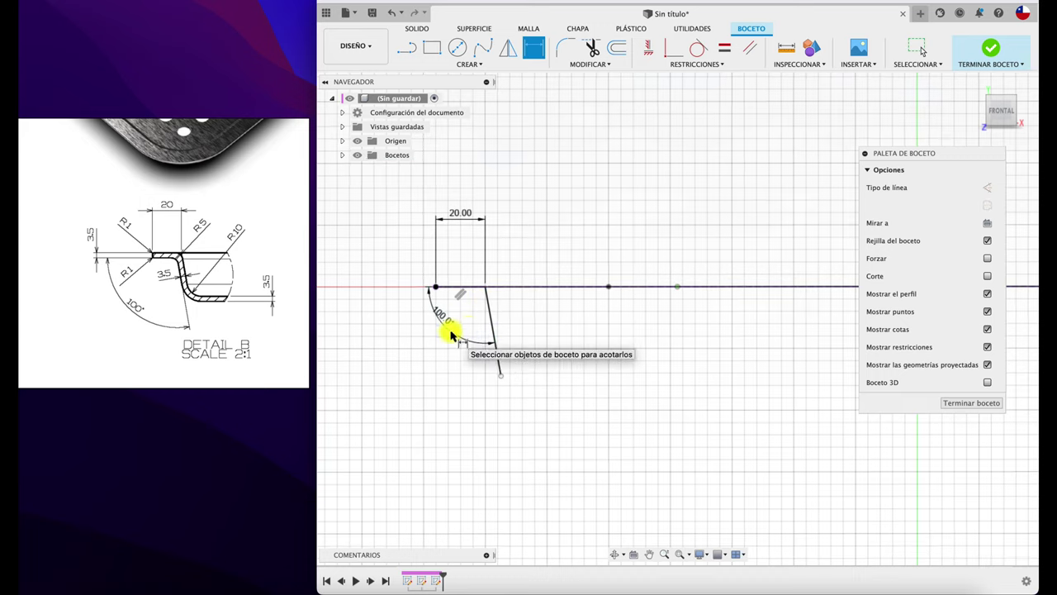
Delete the projected 390 mm horizontal line and return to the front view
{"action": "middle_click_drag", "start_coordinate": [546, 327], "coordinate": [560, 266], "text": "shift"}
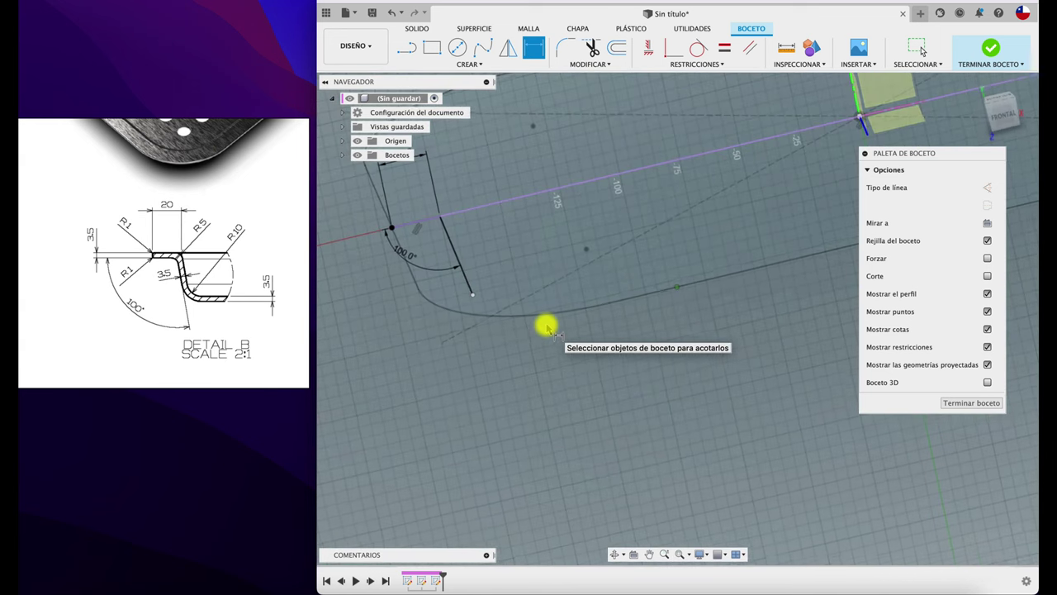
{"action": "key", "text": "Escape"}
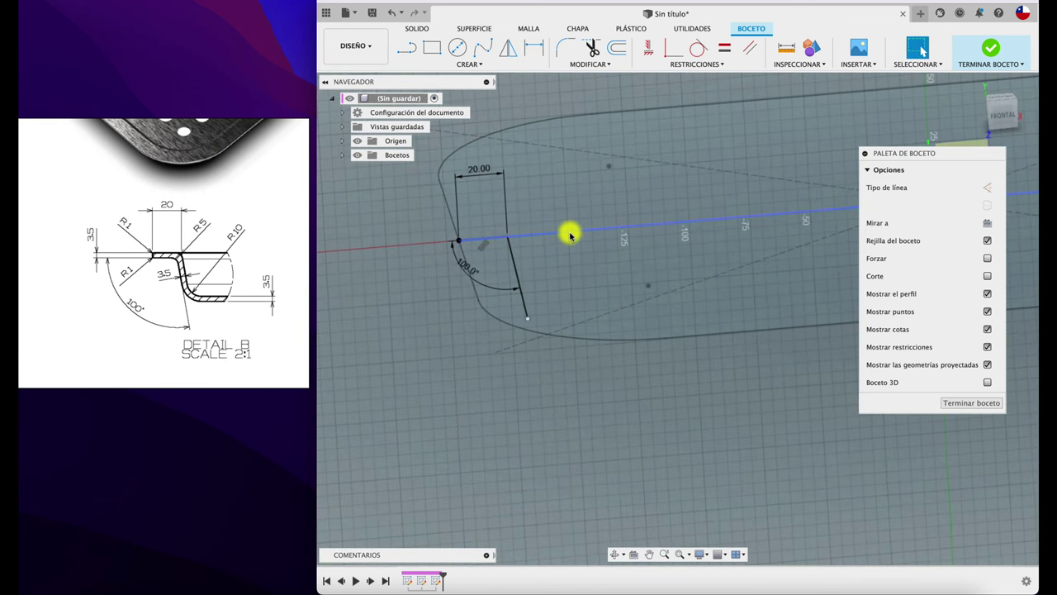
{"action": "left_click", "coordinate": [570, 235]}
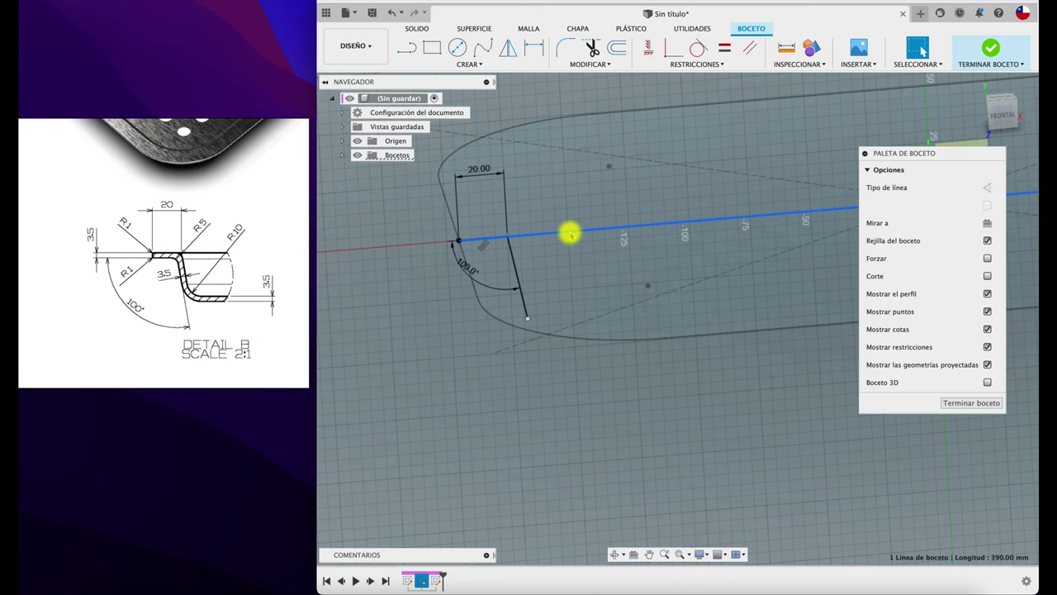
{"action": "left_click", "coordinate": [405, 347]}
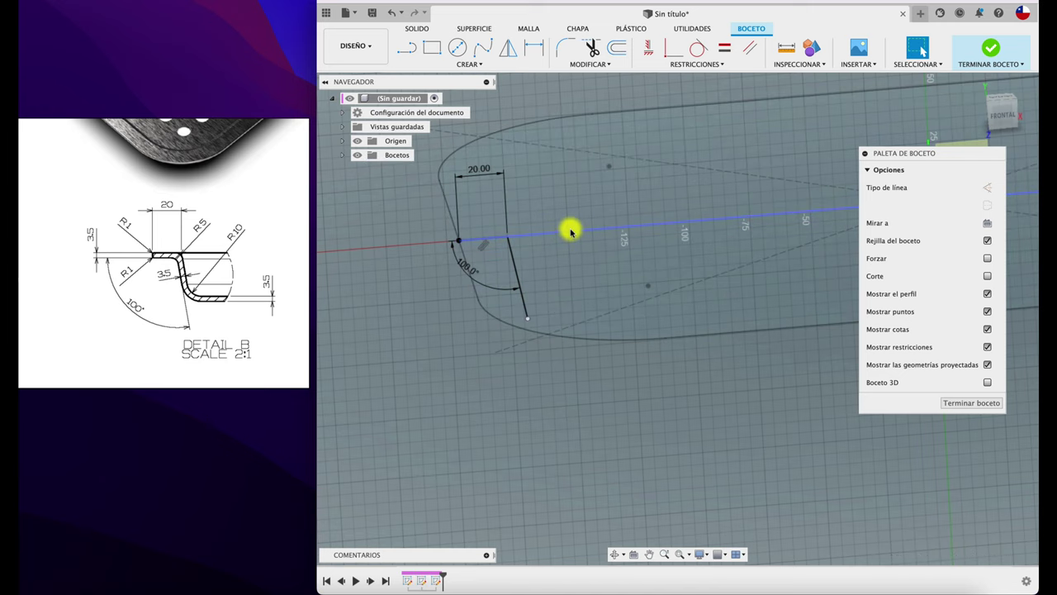
{"action": "left_click", "coordinate": [570, 235]}
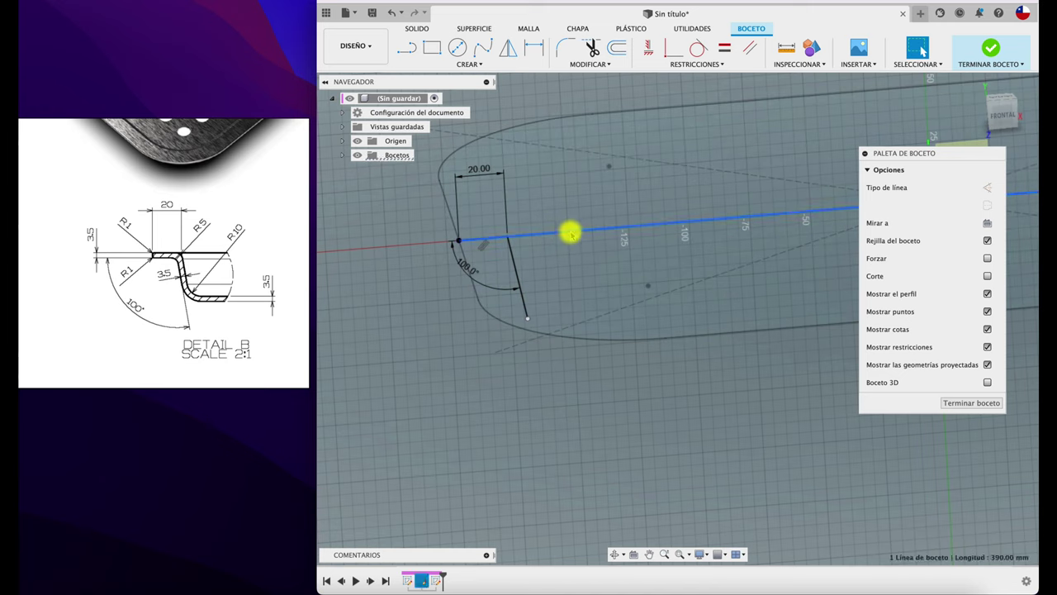
{"action": "right_click", "coordinate": [571, 234]}
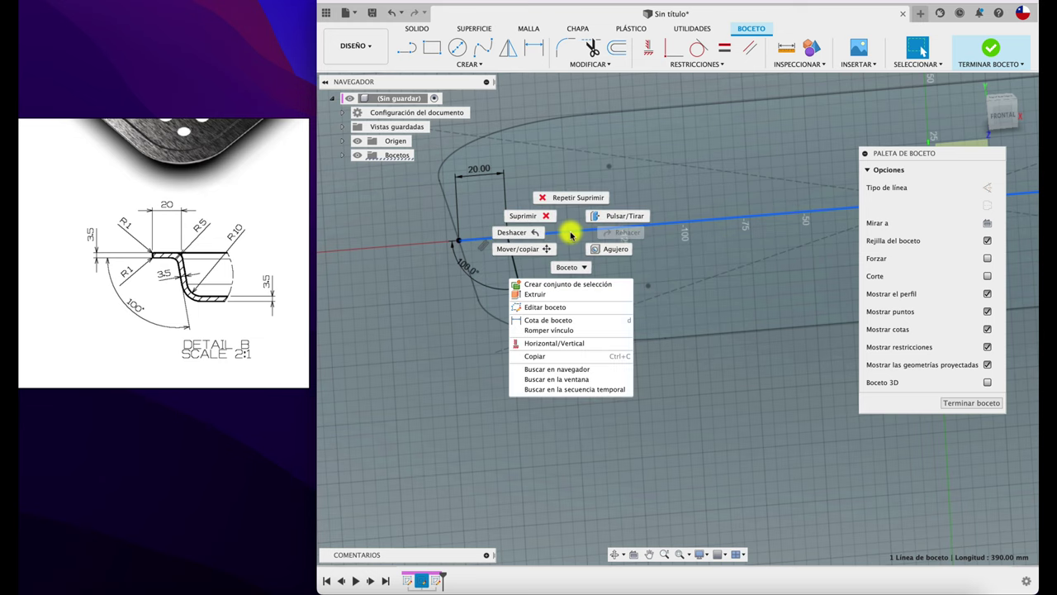
{"action": "left_click", "coordinate": [545, 216]}
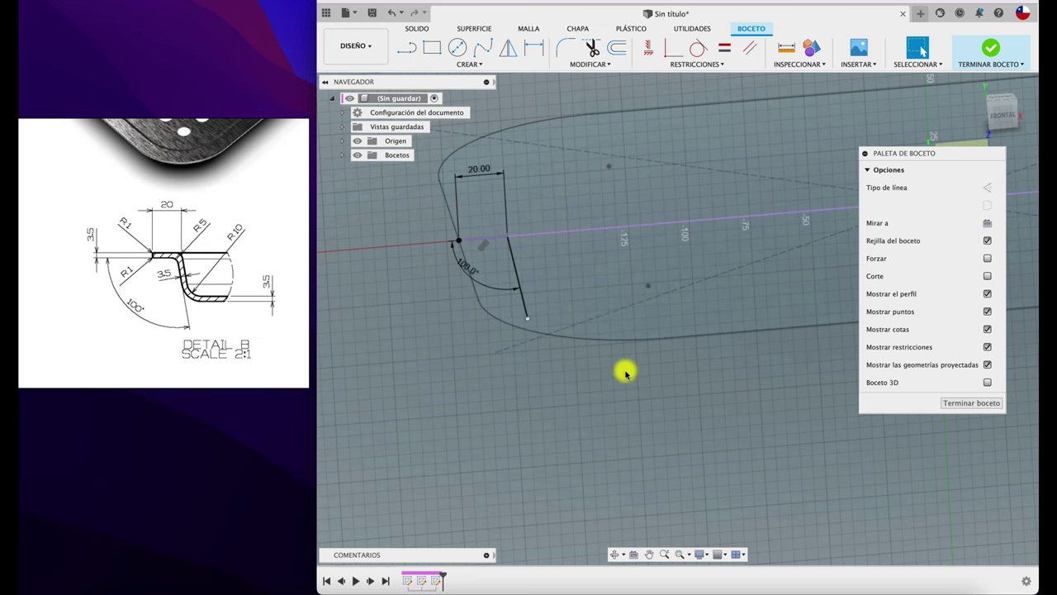
{"action": "middle_click_drag", "start_coordinate": [540, 358], "coordinate": [536, 365], "text": "shift"}
{"action": "left_click", "coordinate": [1007, 115]}
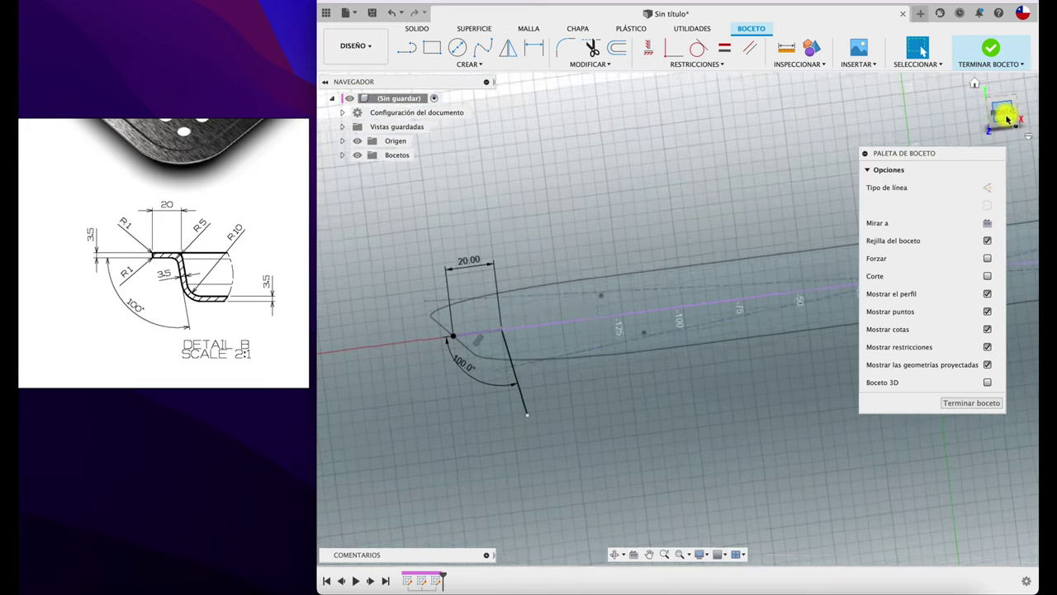
Fillet the corner between the 20 mm top segment and sloped wall at R5
{"action": "left_click", "coordinate": [565, 48]}
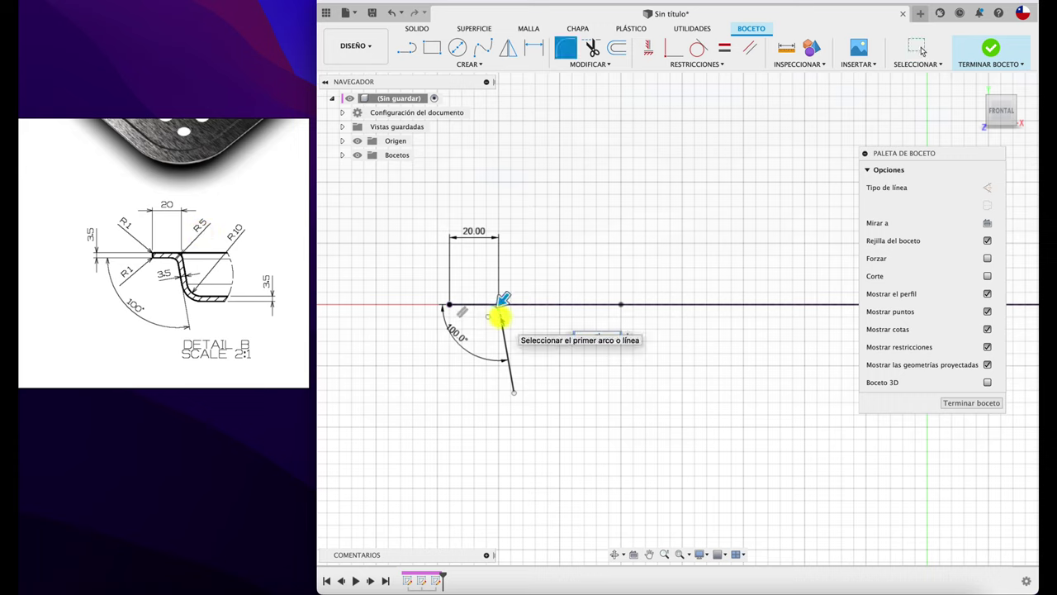
{"action": "left_click", "coordinate": [500, 316]}
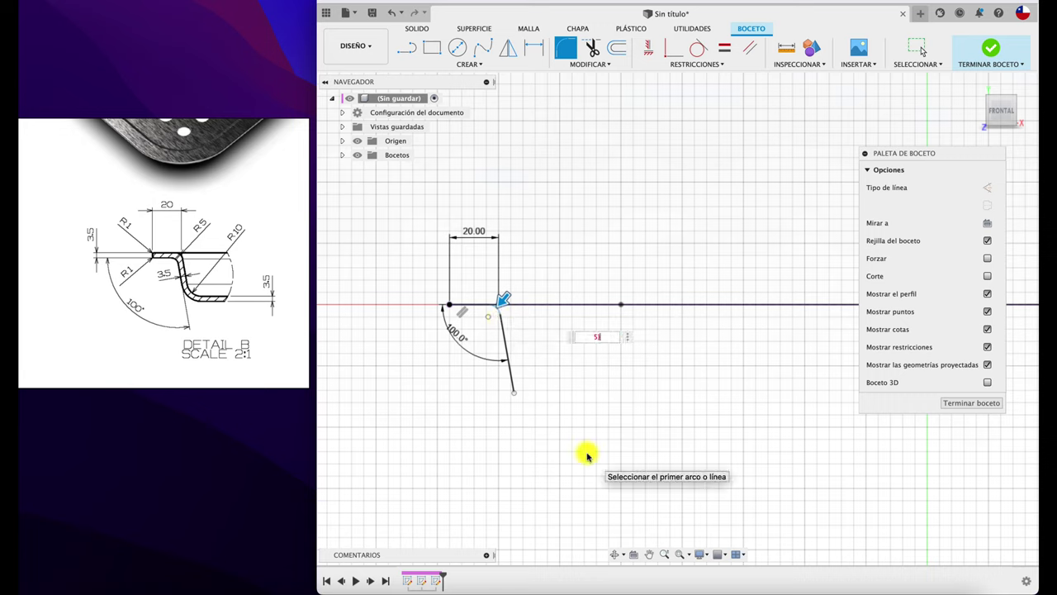
{"action": "type", "text": "5"}
{"action": "key", "text": "Return"}
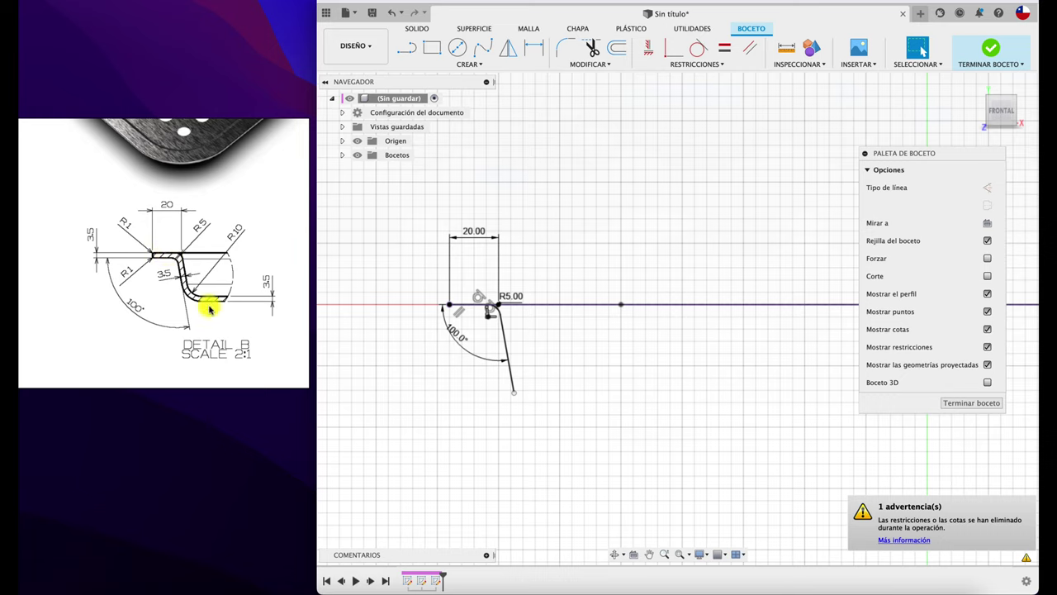
{"action": "scroll", "coordinate": [520, 434], "scroll_direction": "down", "scroll_amount": 3}
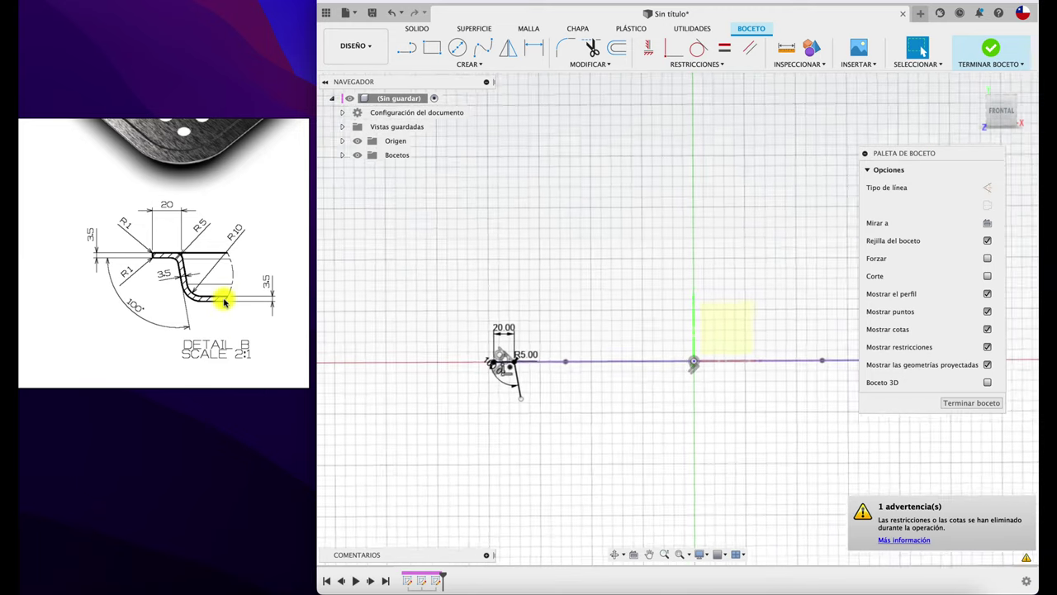
{"action": "scroll", "coordinate": [188, 287], "scroll_direction": "right", "scroll_amount": 5}
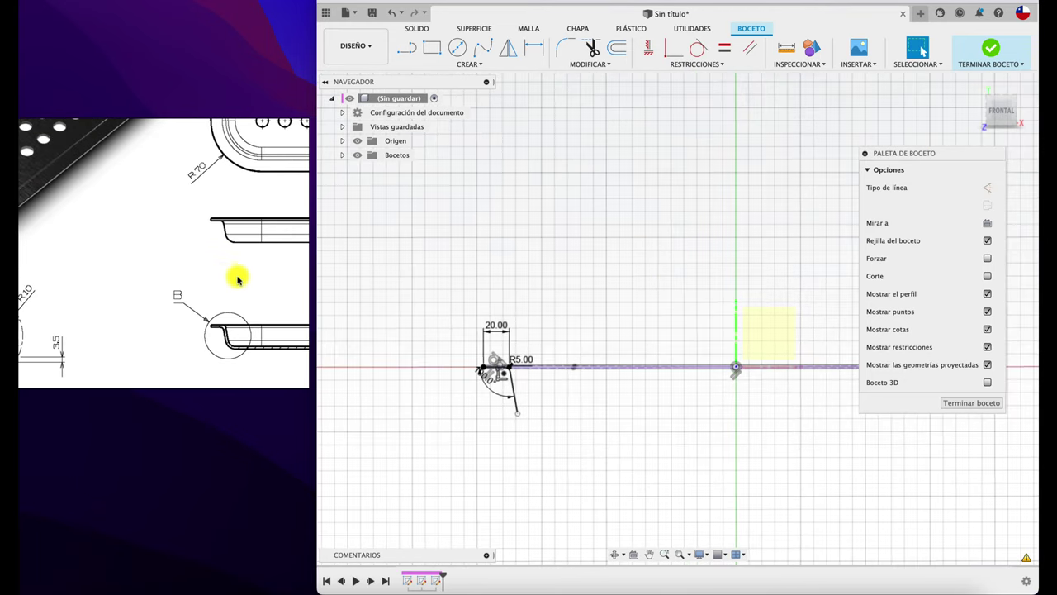
{"action": "scroll", "coordinate": [237, 280], "scroll_direction": "right", "scroll_amount": 5}
{"action": "scroll", "coordinate": [190, 240], "scroll_direction": "right", "scroll_amount": 3}
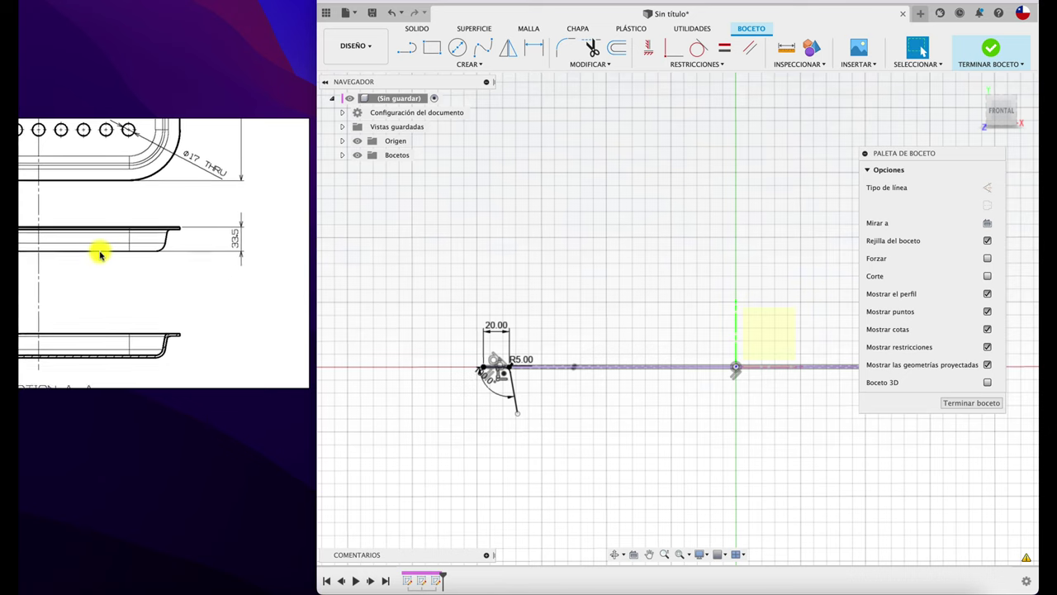
{"action": "scroll", "coordinate": [132, 259], "scroll_direction": "right", "scroll_amount": 5}
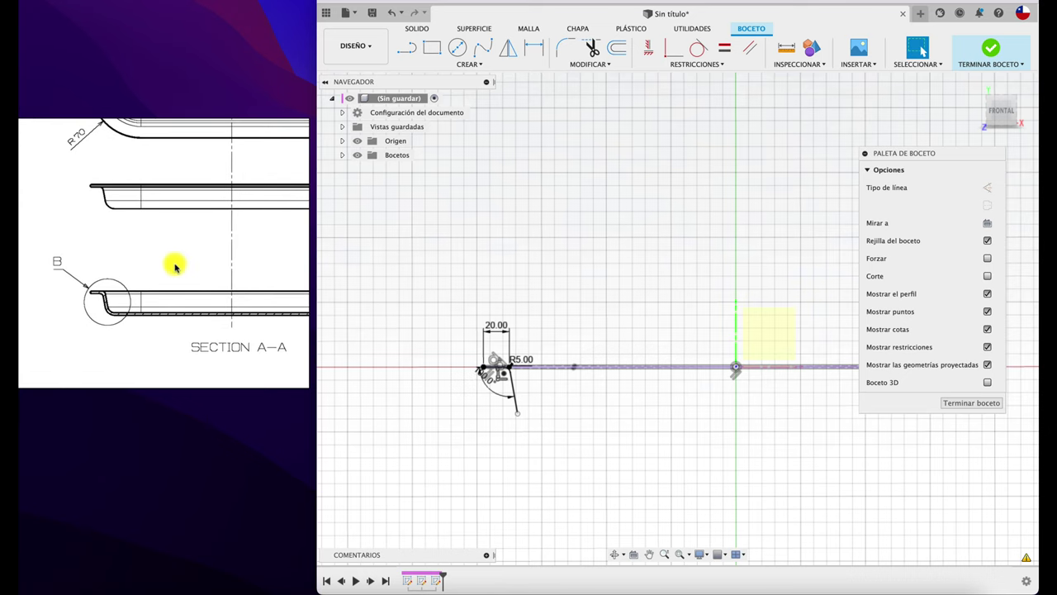
{"action": "left_click", "coordinate": [1018, 131]}
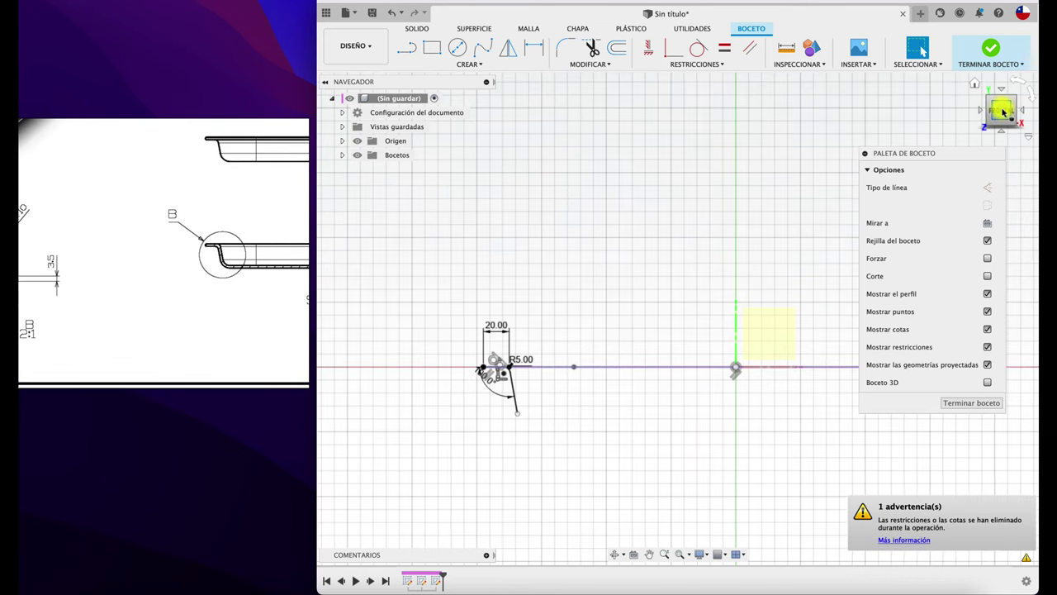
{"action": "scroll", "coordinate": [484, 465], "scroll_direction": "down", "scroll_amount": 2}
{"action": "scroll", "coordinate": [484, 465], "scroll_direction": "up", "scroll_amount": 2}
{"action": "scroll", "coordinate": [496, 442], "scroll_direction": "up", "scroll_amount": 3}
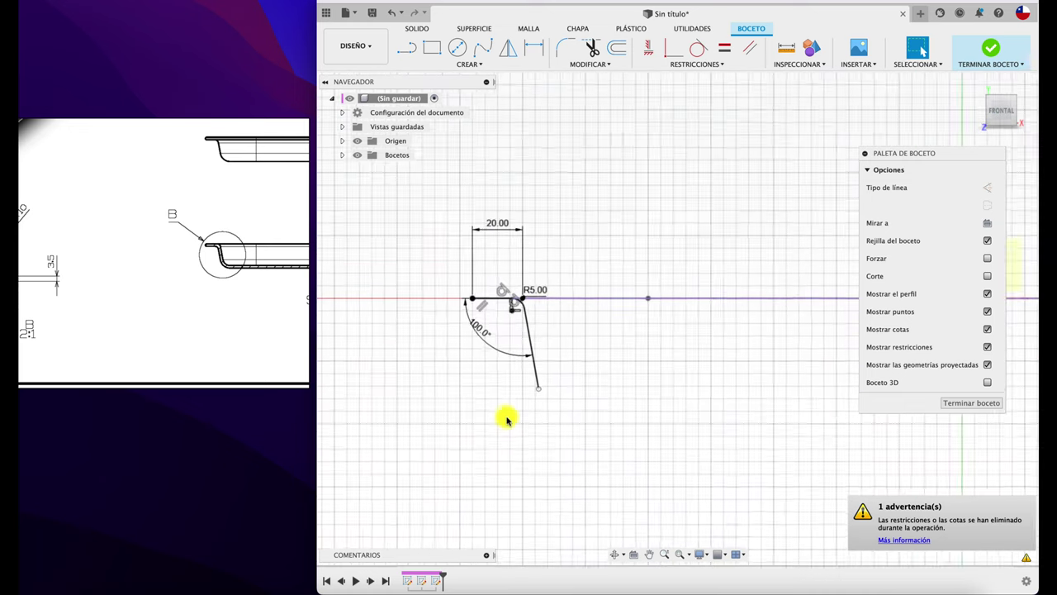
{"action": "scroll", "coordinate": [506, 420], "scroll_direction": "up", "scroll_amount": 2}
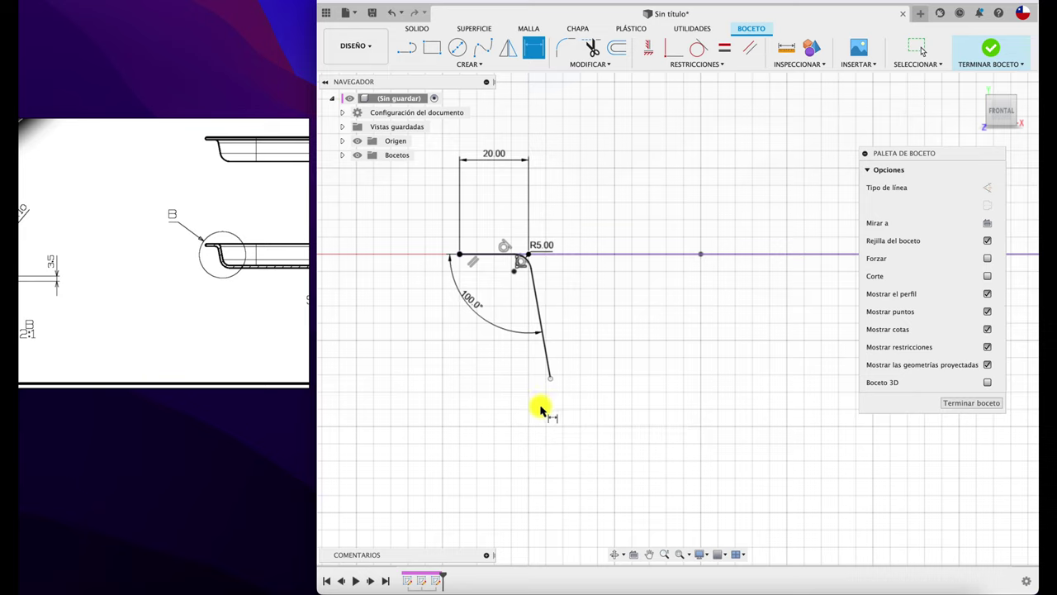
Draw lines from the sloped wall's foot, then delete the stray diagonal and horizontal segments
{"action": "key", "text": "l"}
{"action": "left_click", "coordinate": [552, 379]}
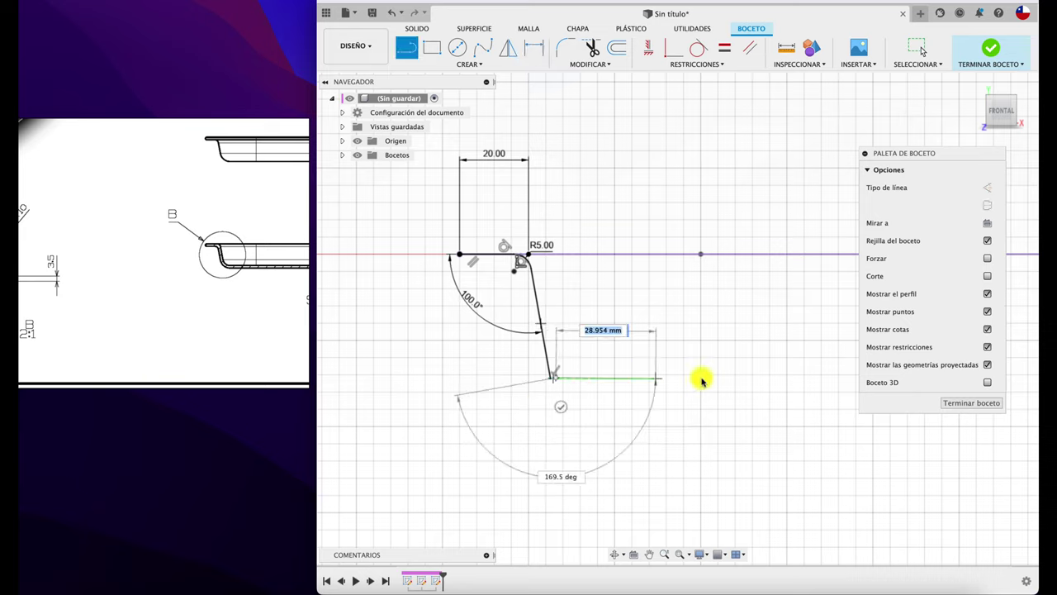
{"action": "left_click", "coordinate": [702, 383]}
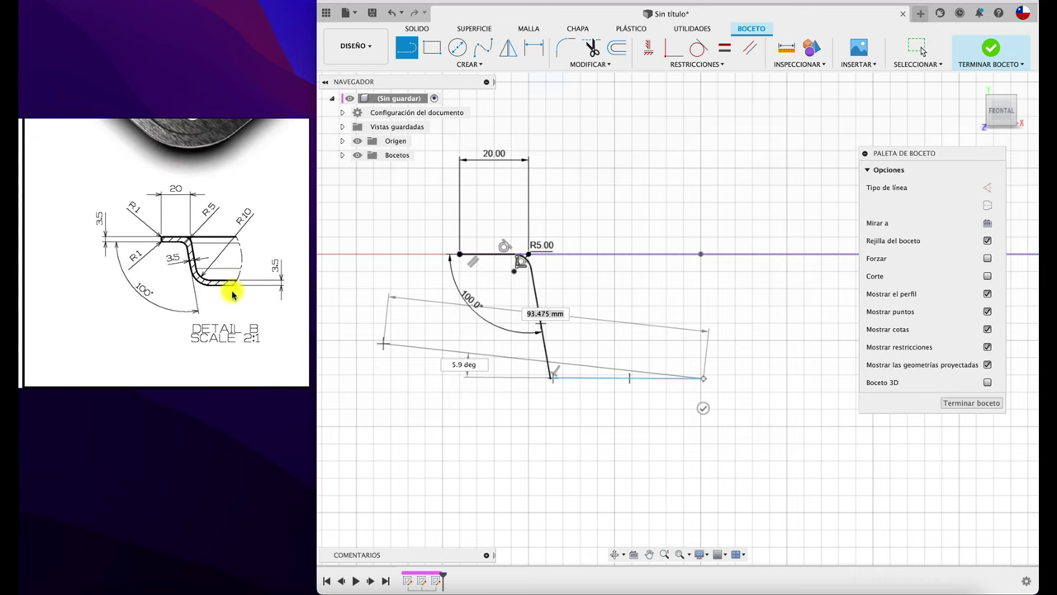
{"action": "left_click", "coordinate": [642, 412]}
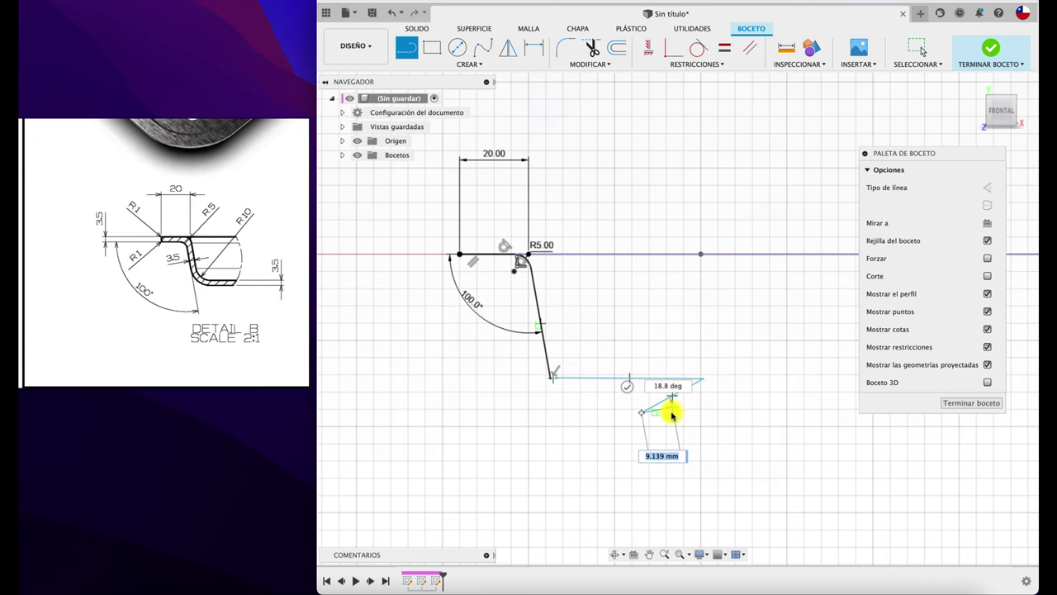
{"action": "key", "text": "Escape"}
{"action": "left_click", "coordinate": [671, 399]}
{"action": "key", "text": "Delete"}
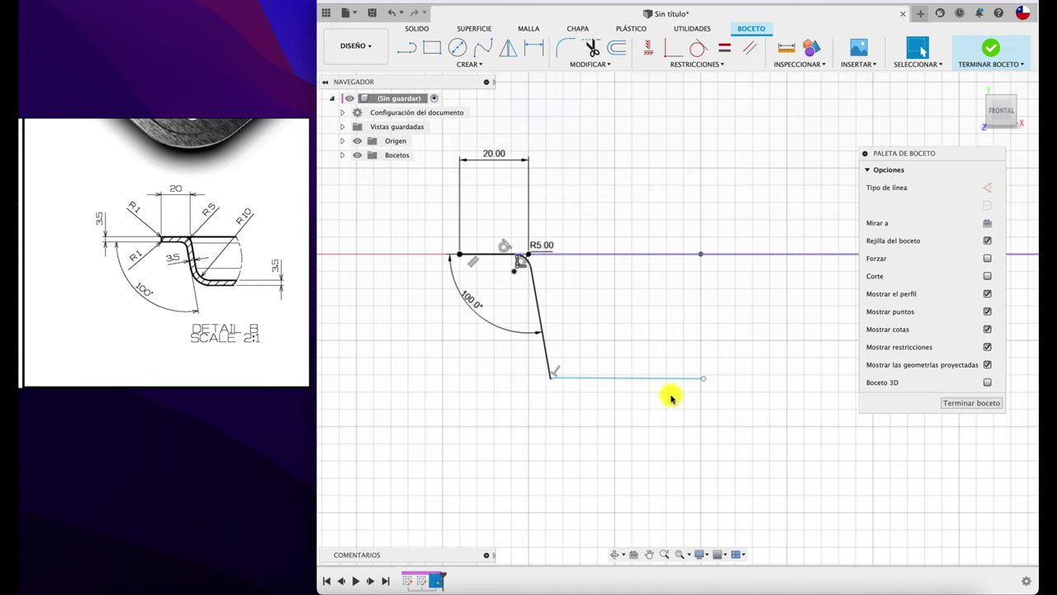
{"action": "left_click", "coordinate": [601, 379]}
{"action": "key", "text": "Delete"}
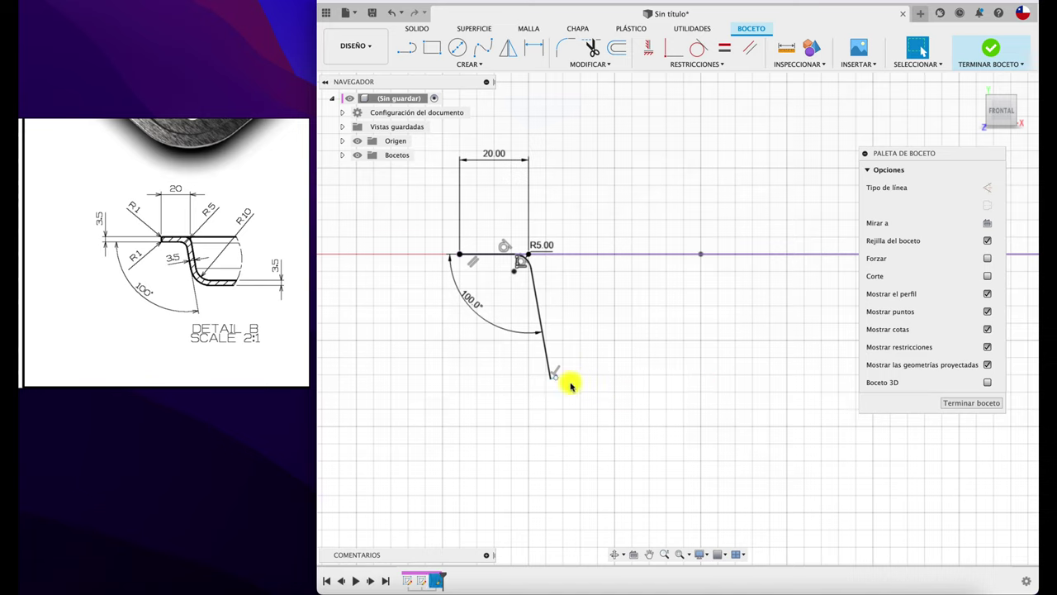
{"action": "left_click_drag", "start_coordinate": [502, 360], "coordinate": [591, 410]}
Redraw a horizontal floor line running right from the sloped wall's bottom end
{"action": "key", "text": "l"}
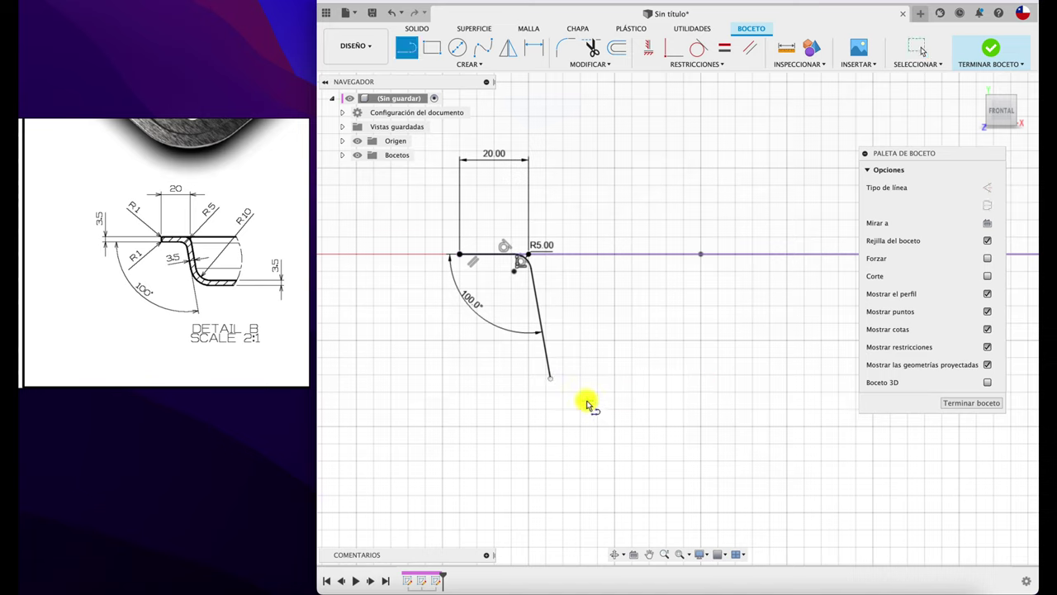
{"action": "left_click", "coordinate": [550, 378]}
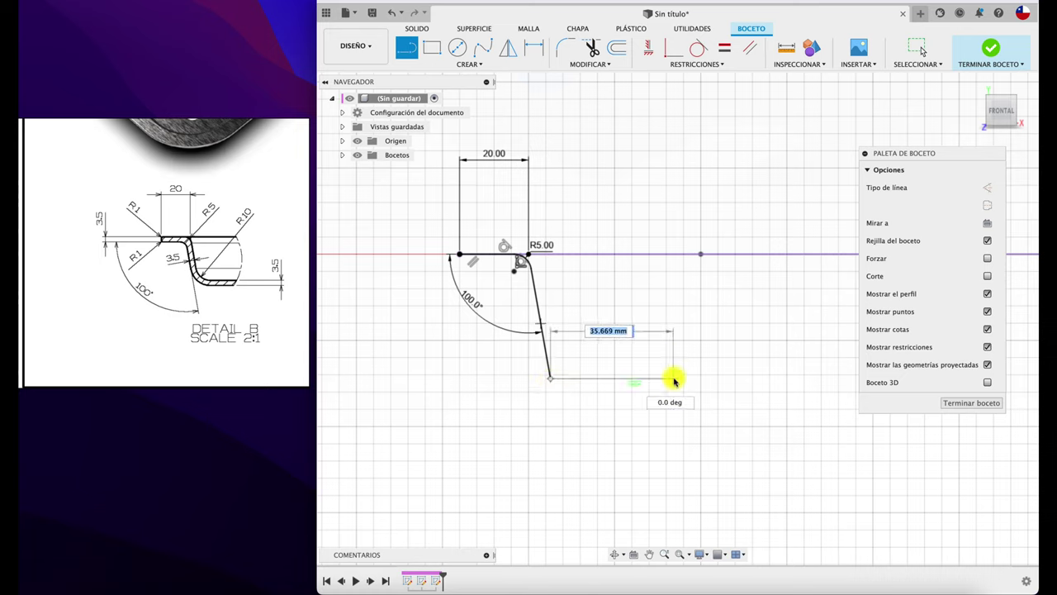
{"action": "left_click", "coordinate": [677, 379]}
{"action": "key", "text": "Escape"}
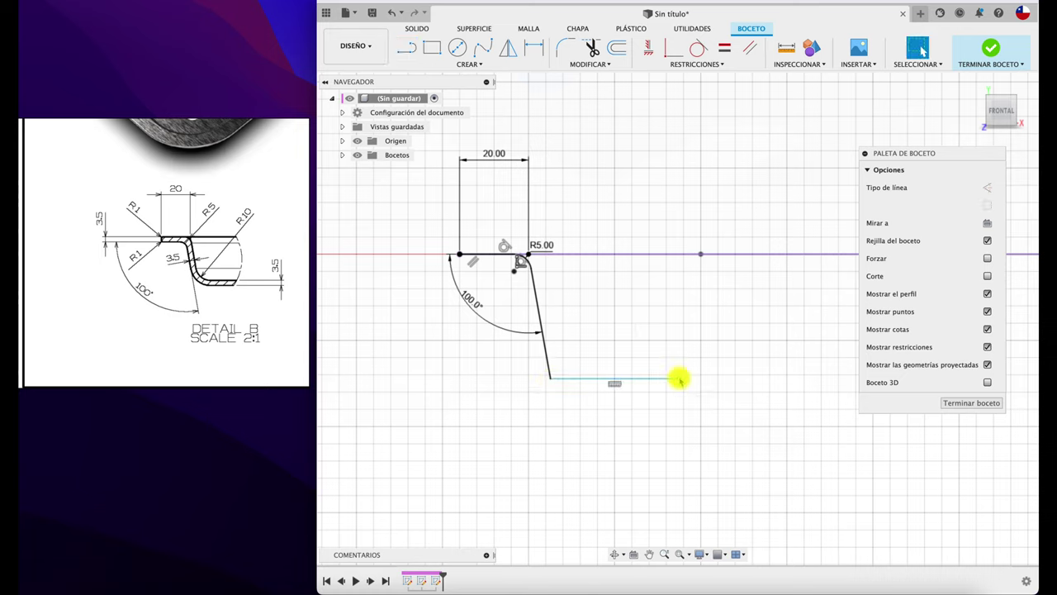
Dimension the floor line 33.5 mm below the top segment
{"action": "key", "text": "d"}
{"action": "left_click", "coordinate": [628, 378]}
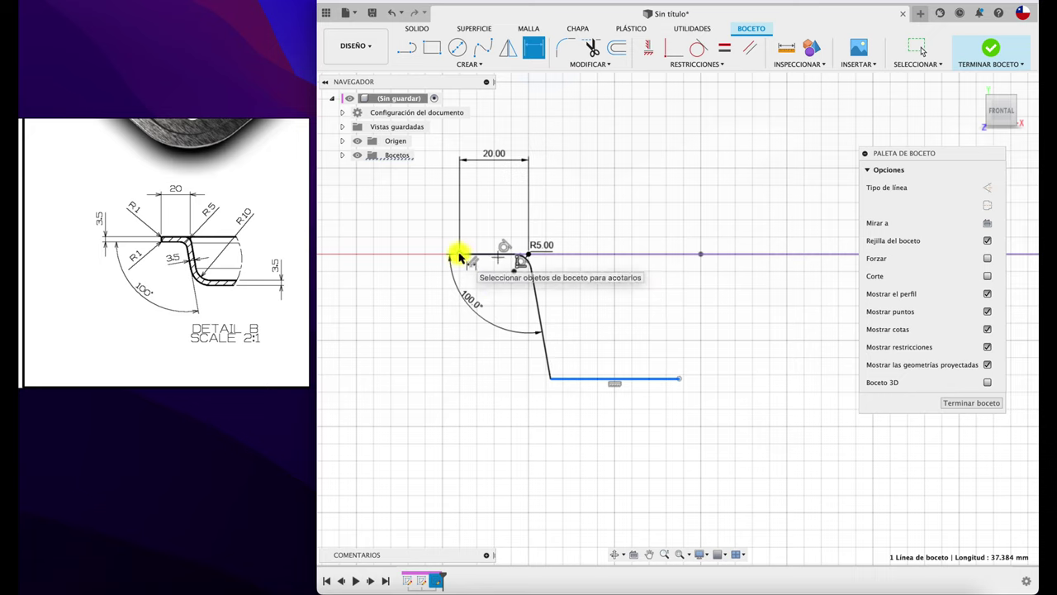
{"action": "left_click", "coordinate": [462, 255]}
{"action": "left_click", "coordinate": [407, 304]}
{"action": "type", "text": "33.5"}
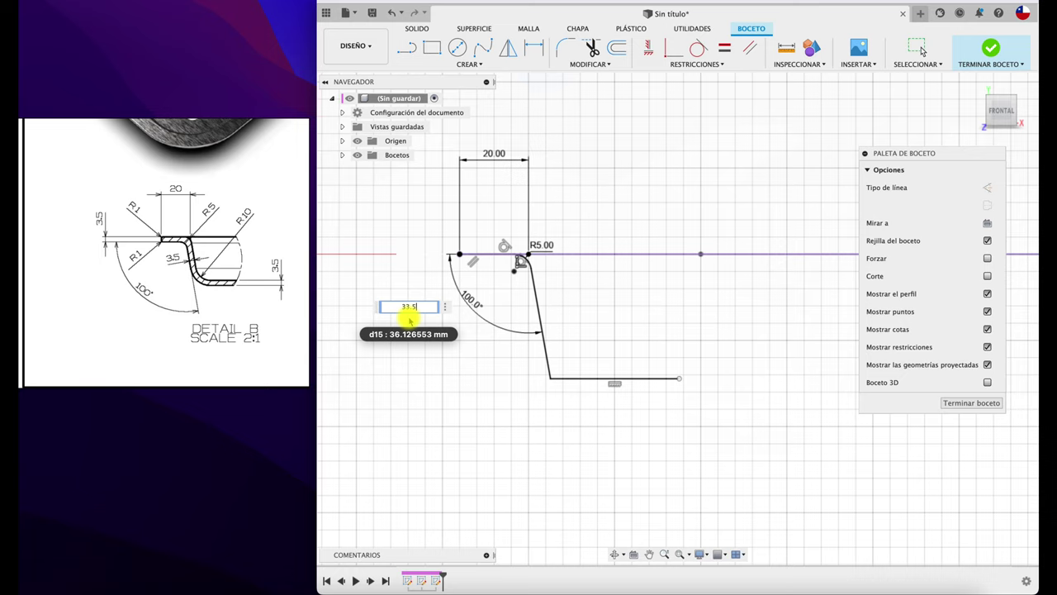
{"action": "key", "text": "Return"}
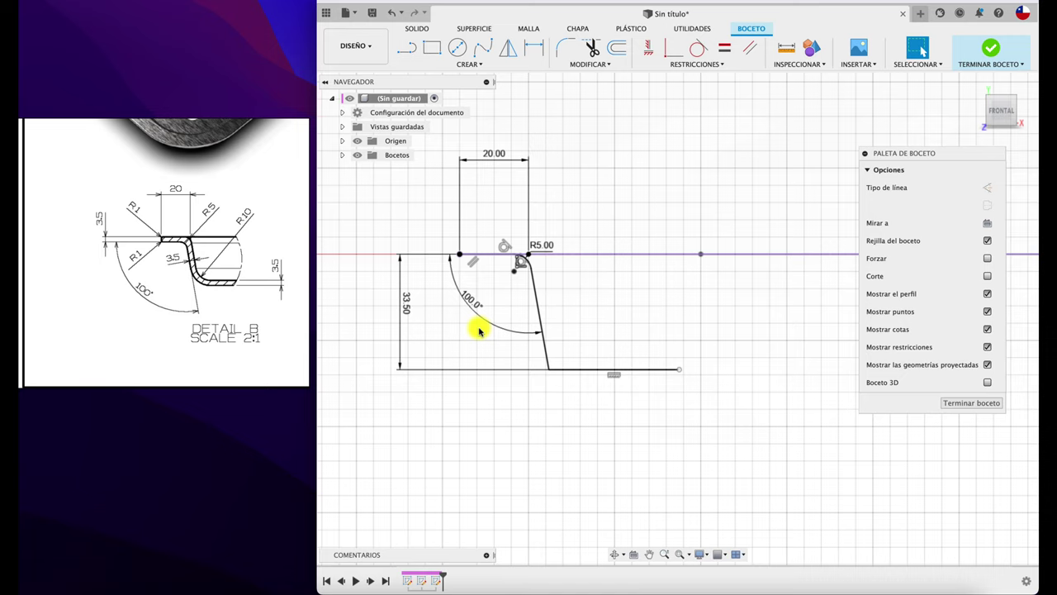
Fillet the corner between the slanted wall line and the bottom line with a 10 mm radius
{"action": "left_click", "coordinate": [566, 47]}
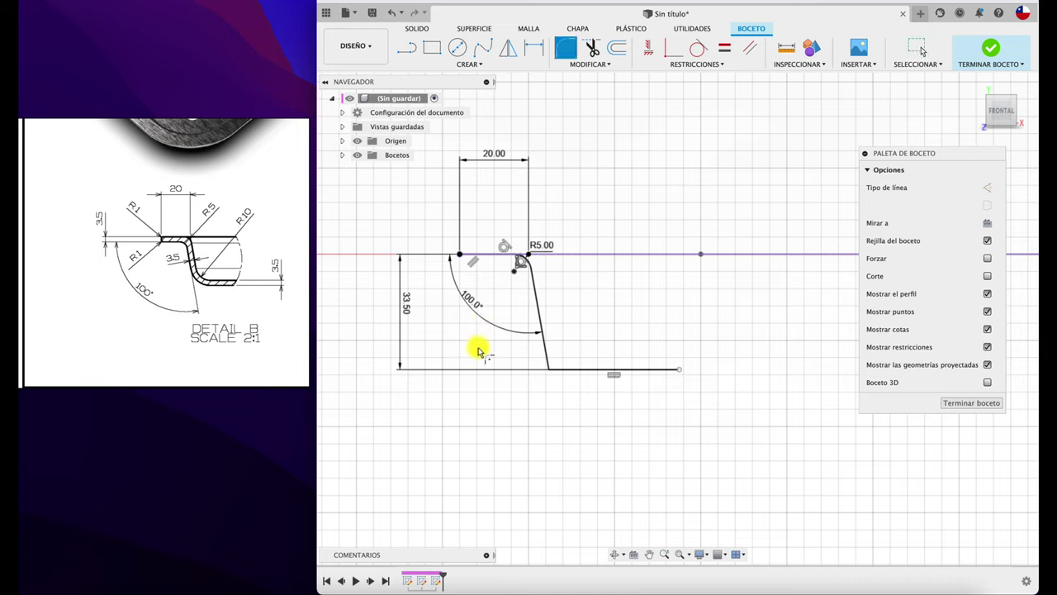
{"action": "left_click", "coordinate": [545, 351]}
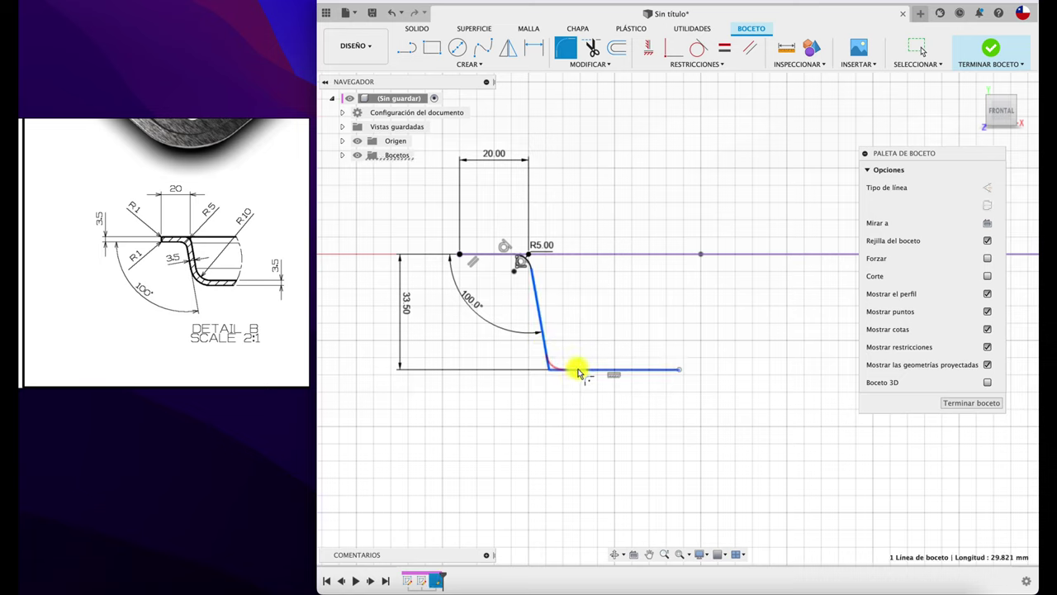
{"action": "left_click", "coordinate": [579, 371]}
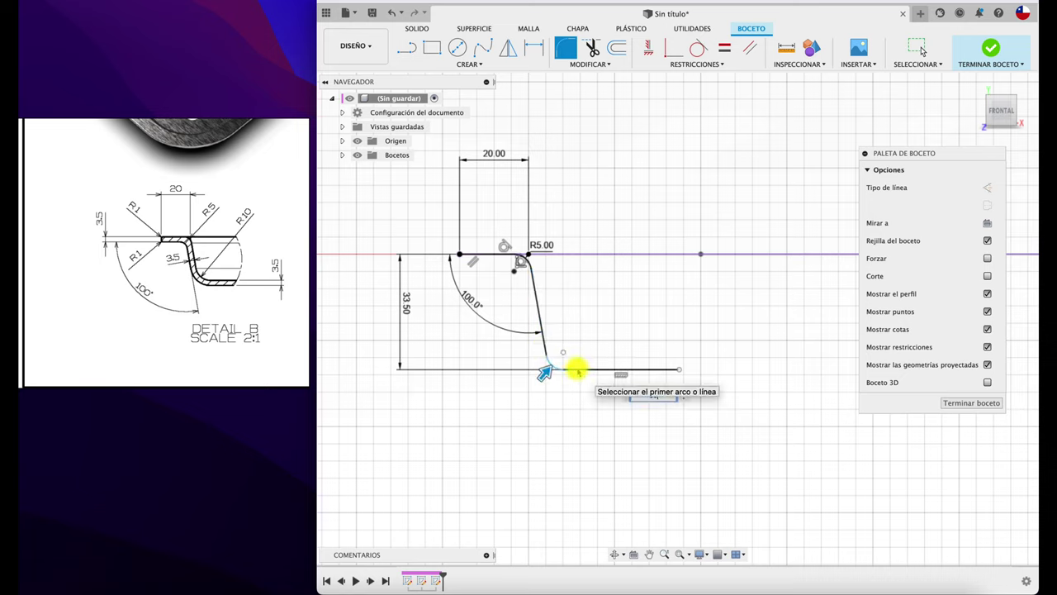
{"action": "type", "text": "10"}
{"action": "key", "text": "Return"}
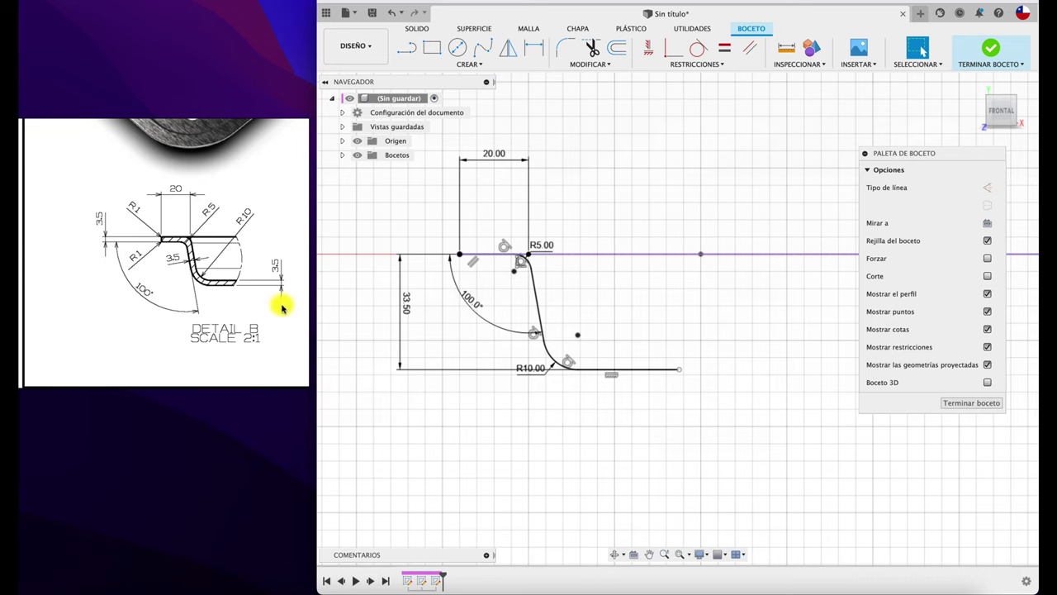
{"action": "scroll", "coordinate": [253, 220], "scroll_direction": "up", "scroll_amount": 3}
{"action": "scroll", "coordinate": [207, 229], "scroll_direction": "up", "scroll_amount": 4}
{"action": "scroll", "coordinate": [207, 267], "scroll_direction": "up", "scroll_amount": 3}
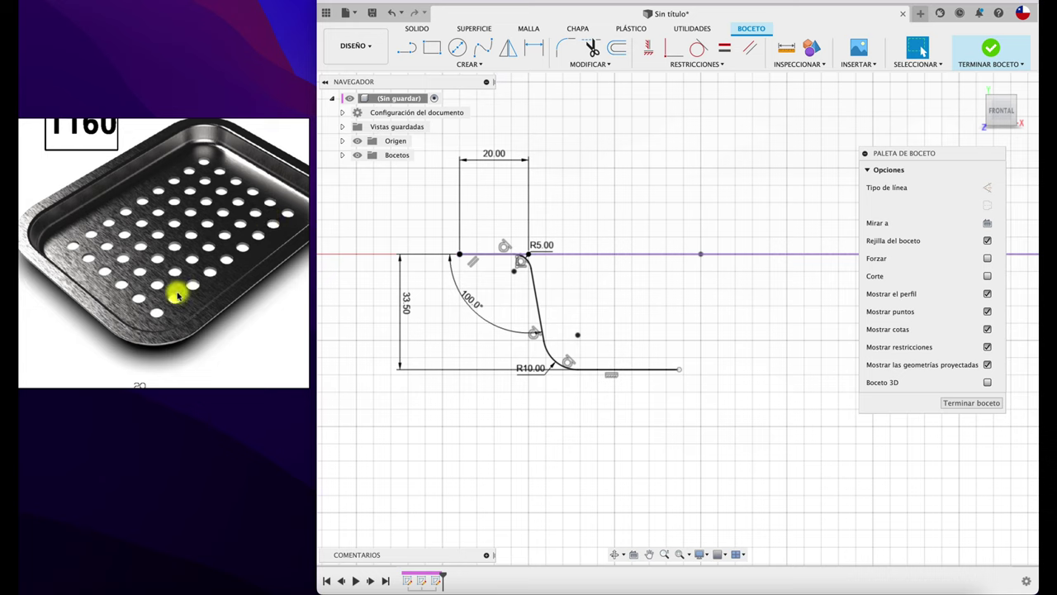
{"action": "scroll", "coordinate": [177, 280], "scroll_direction": "down", "scroll_amount": 2}
{"action": "scroll", "coordinate": [173, 217], "scroll_direction": "down", "scroll_amount": 2}
{"action": "scroll", "coordinate": [177, 198], "scroll_direction": "down", "scroll_amount": 1}
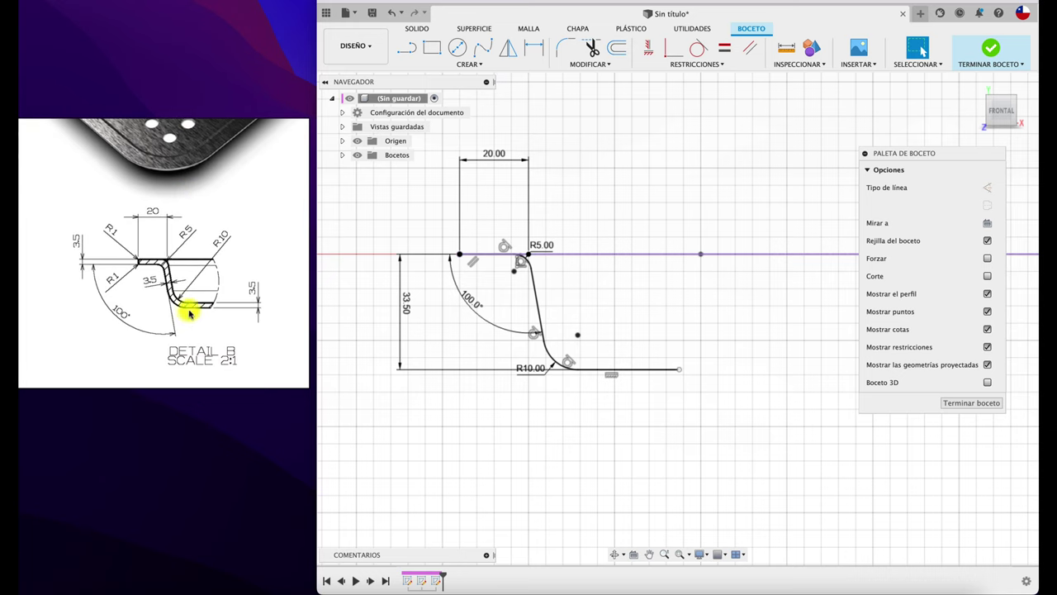
Delete the long horizontal bottom line below the R10 arc
{"action": "left_click", "coordinate": [550, 356]}
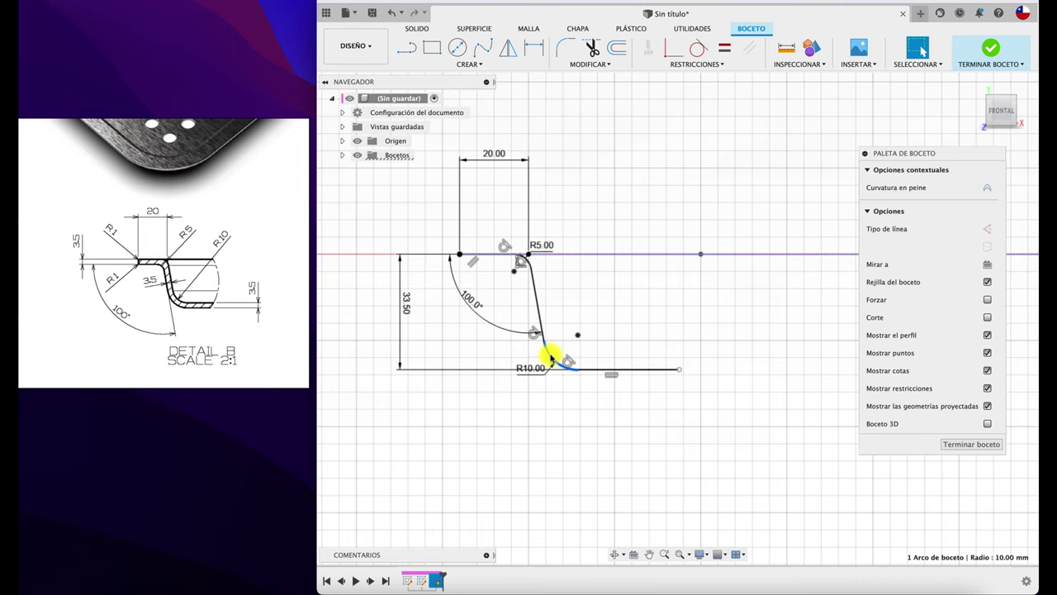
{"action": "left_click", "coordinate": [592, 374]}
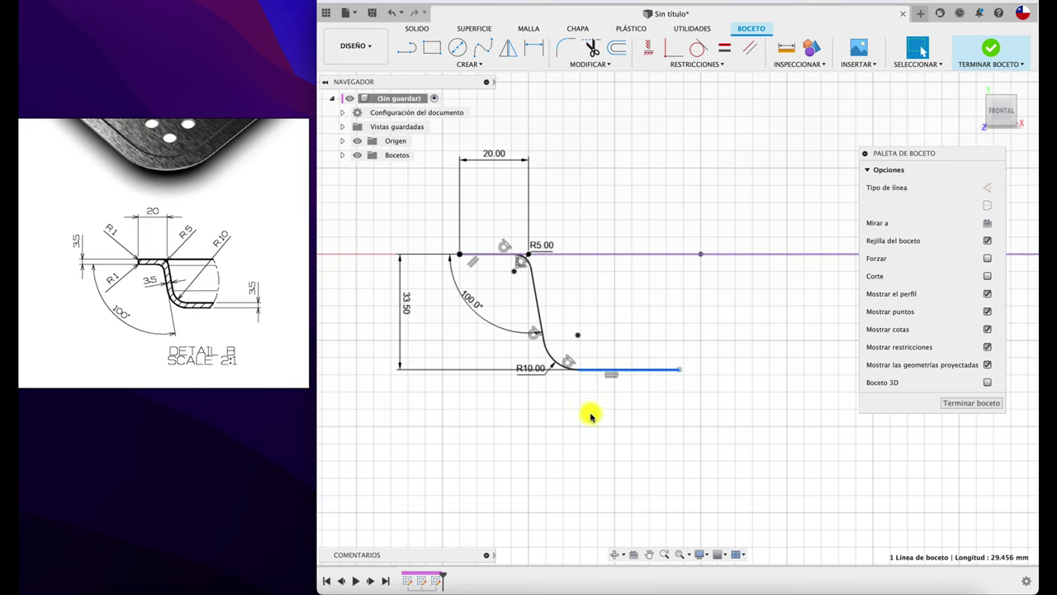
{"action": "key", "text": "Delete"}
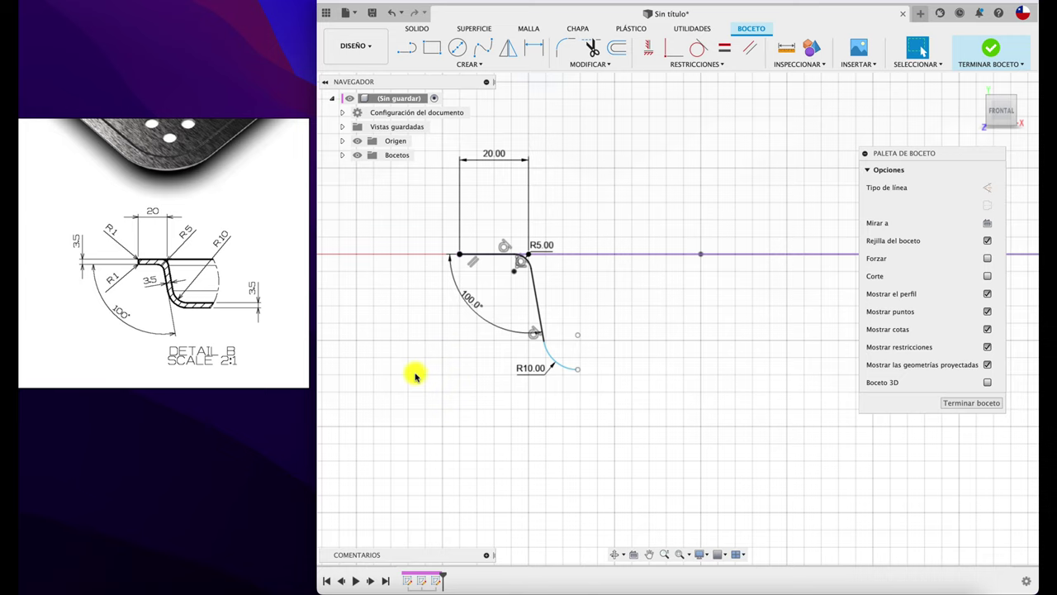
Offset the wall profile chain 3.5 mm to the inner side
{"action": "left_click", "coordinate": [617, 48]}
{"action": "left_click", "coordinate": [505, 258]}
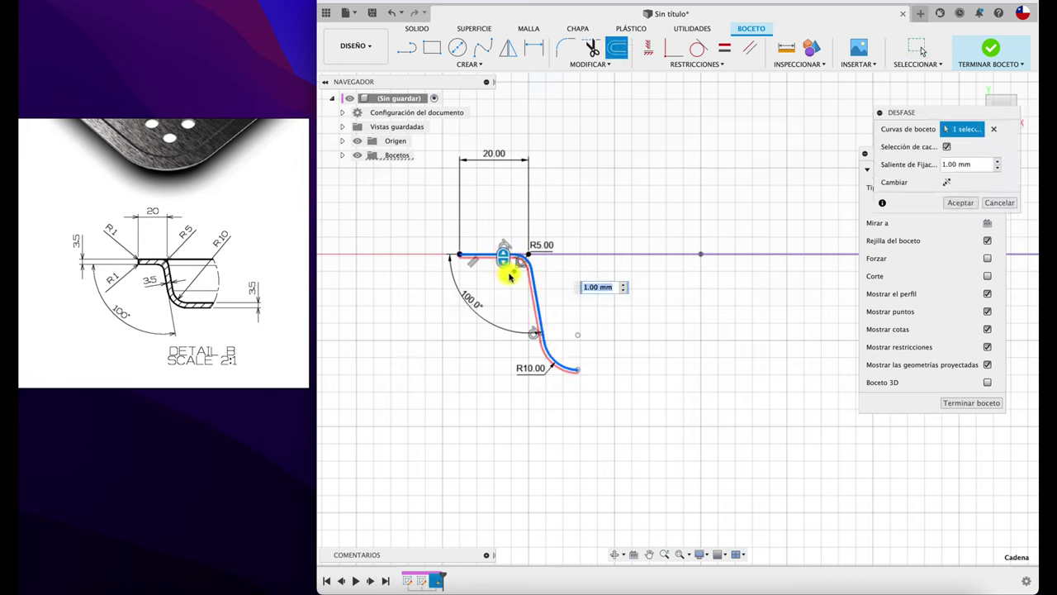
{"action": "left_click_drag", "start_coordinate": [504, 261], "coordinate": [512, 272]}
{"action": "type", "text": "3.5"}
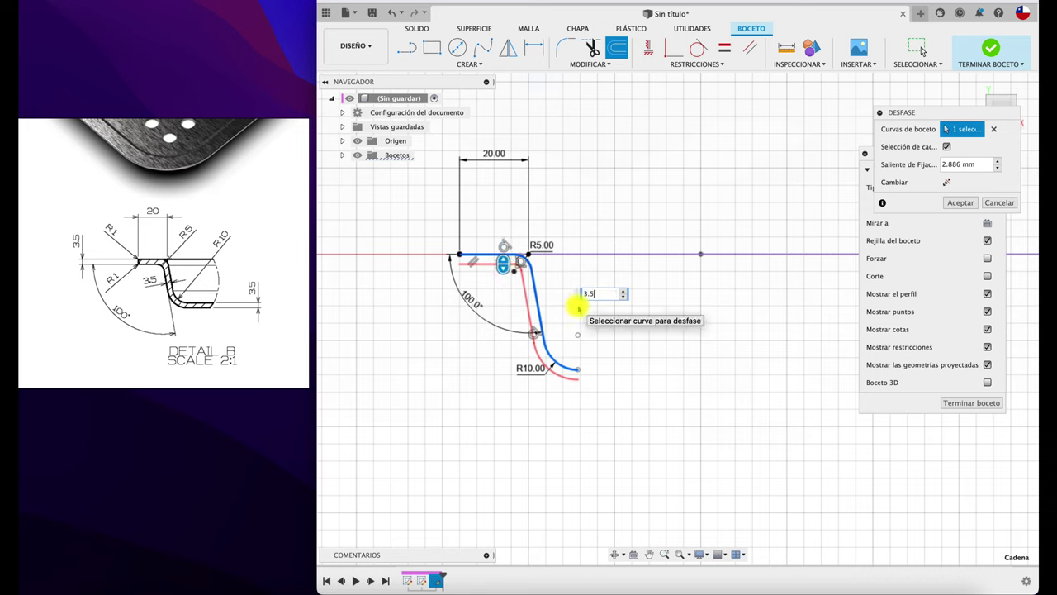
{"action": "key", "text": "Return"}
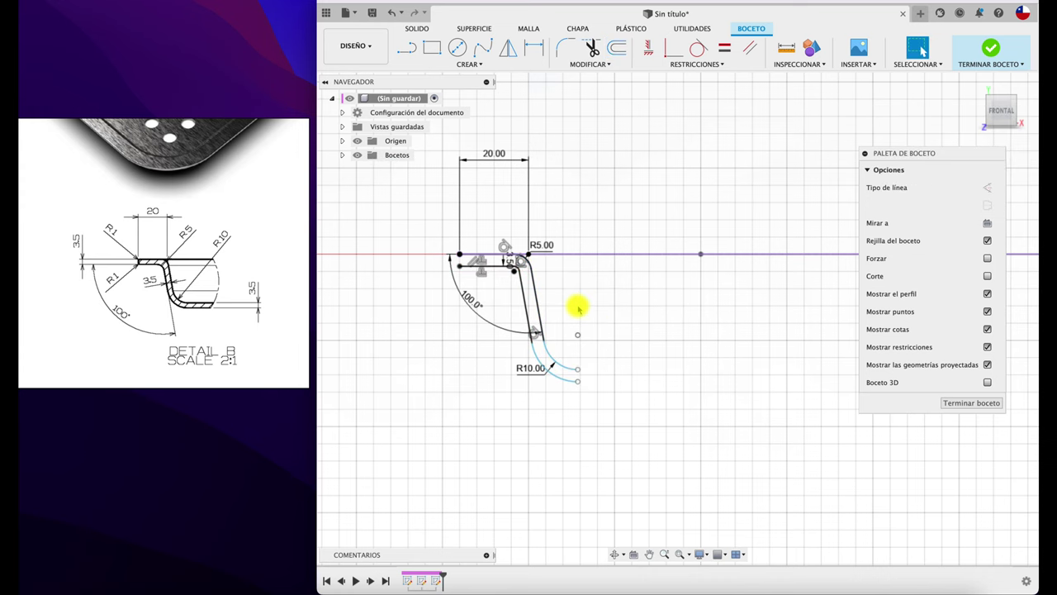
Draw lines capping the top end and the arc end to close the 3.5 mm profile
{"action": "key", "text": "l"}
{"action": "scroll", "coordinate": [470, 274], "scroll_direction": "up", "scroll_amount": 1}
{"action": "scroll", "coordinate": [455, 264], "scroll_direction": "up", "scroll_amount": 1}
{"action": "scroll", "coordinate": [464, 268], "scroll_direction": "up", "scroll_amount": 2}
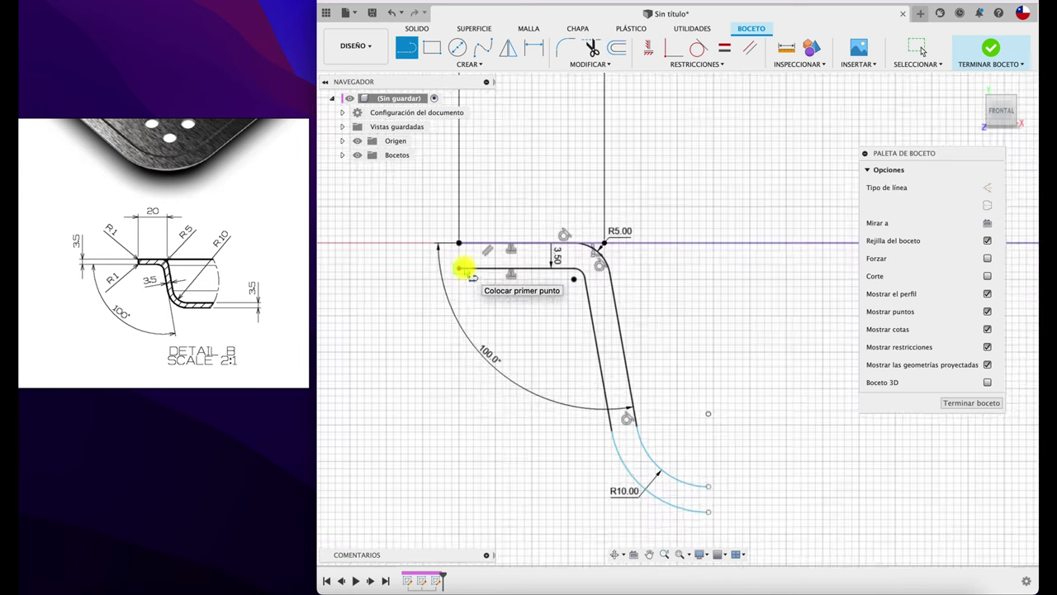
{"action": "scroll", "coordinate": [461, 267], "scroll_direction": "up", "scroll_amount": 1}
{"action": "left_click", "coordinate": [458, 239]}
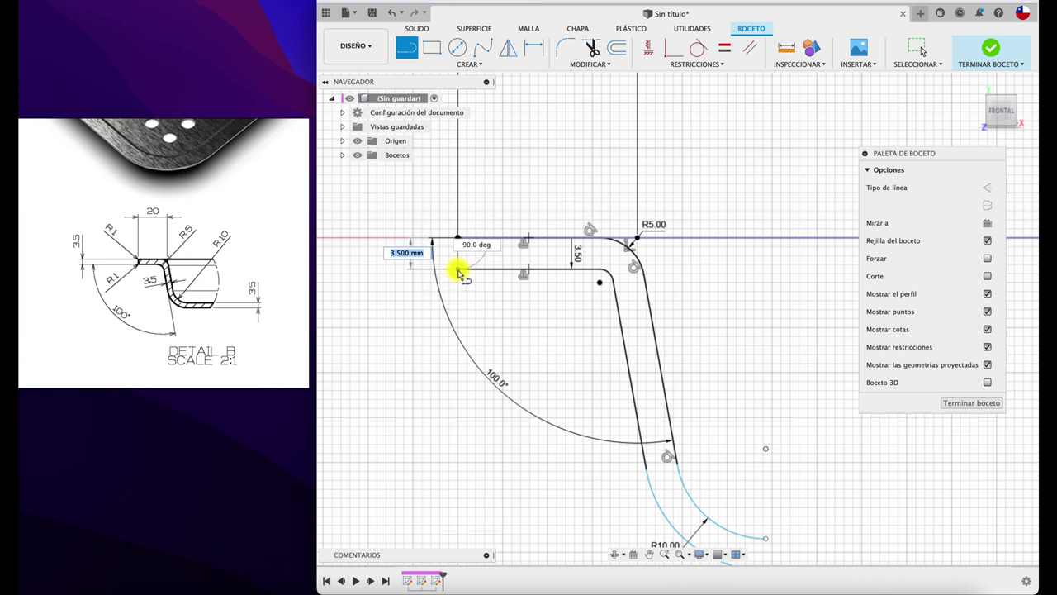
{"action": "double_click", "coordinate": [457, 268]}
{"action": "middle_click_drag", "start_coordinate": [538, 330], "coordinate": [478, 237]}
{"action": "key", "text": "l"}
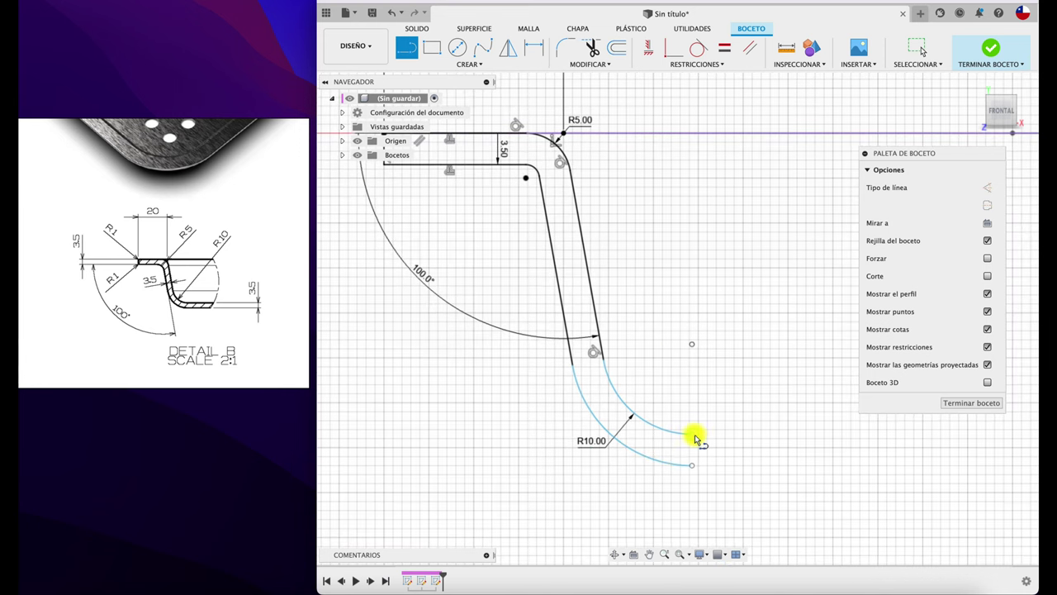
{"action": "left_click", "coordinate": [692, 433]}
{"action": "left_click", "coordinate": [692, 465]}
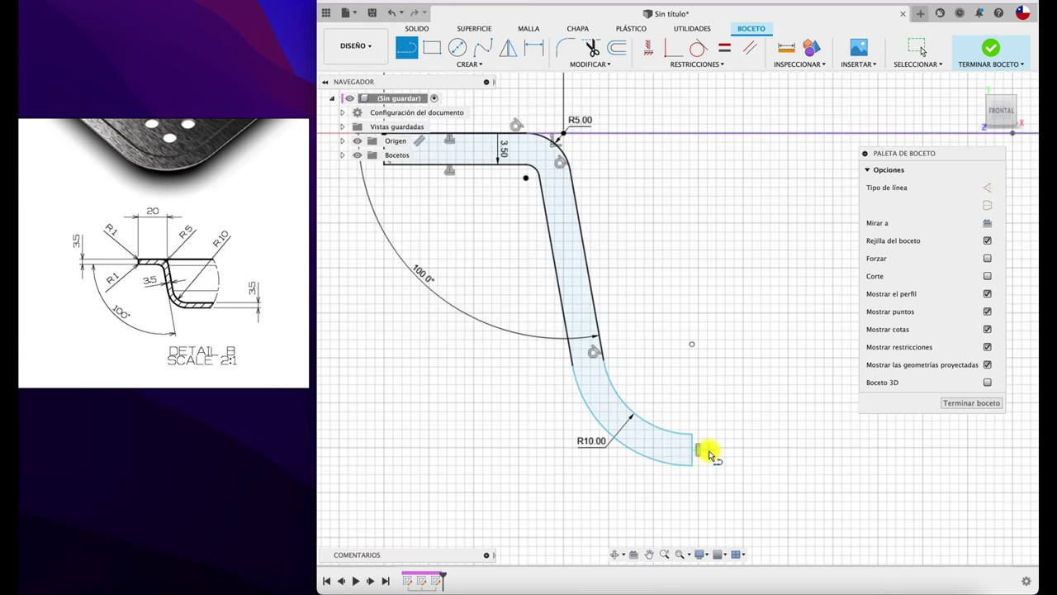
{"action": "key", "text": "Escape"}
{"action": "scroll", "coordinate": [725, 409], "scroll_direction": "down", "scroll_amount": 3}
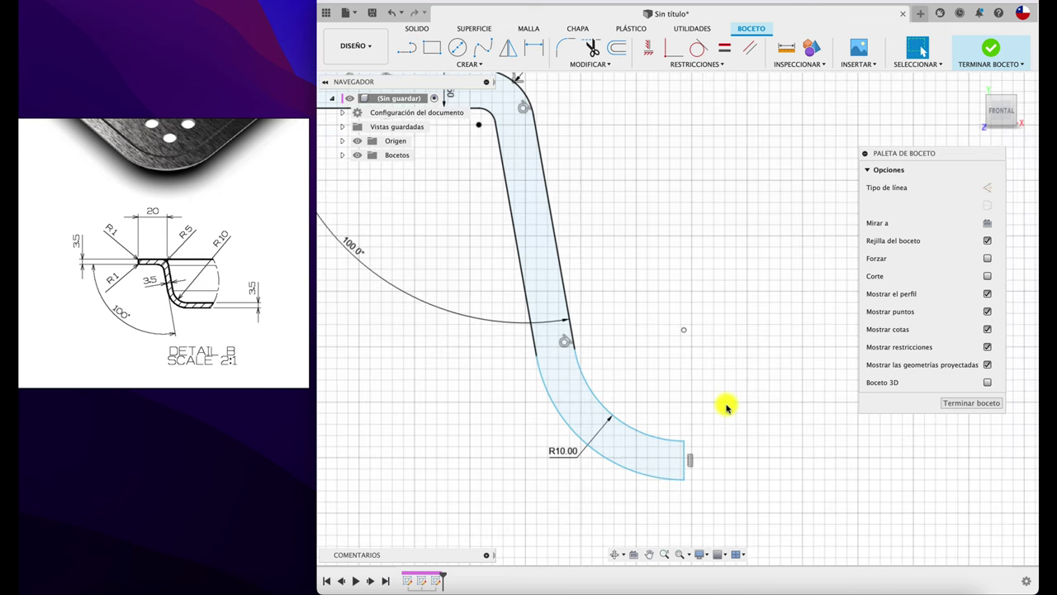
{"action": "scroll", "coordinate": [727, 408], "scroll_direction": "down", "scroll_amount": 2}
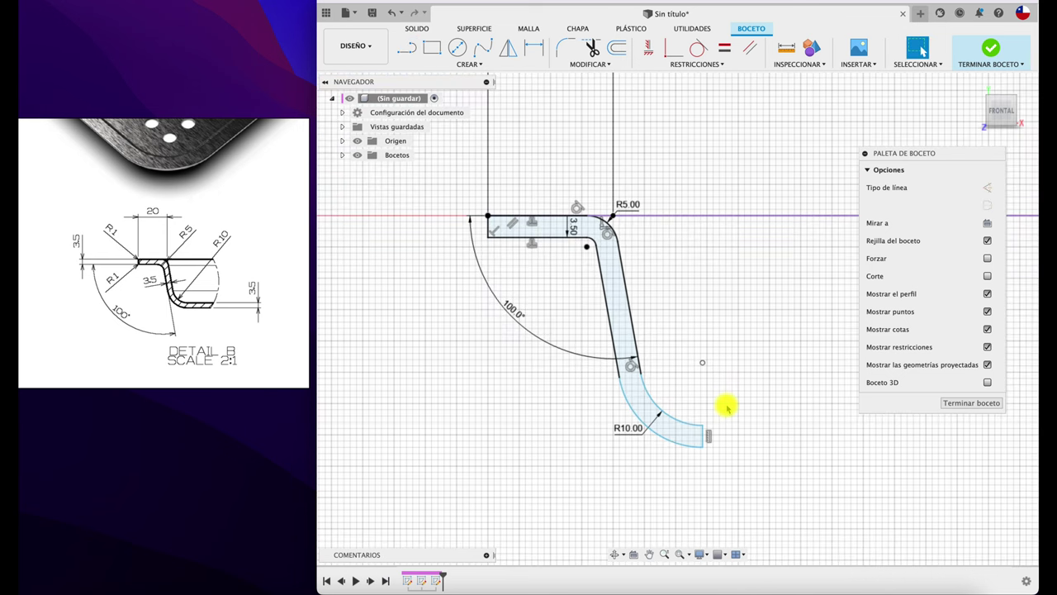
Finish the wall-profile sketch and tilt the 3D view around the tray outline
{"action": "left_click", "coordinate": [981, 52]}
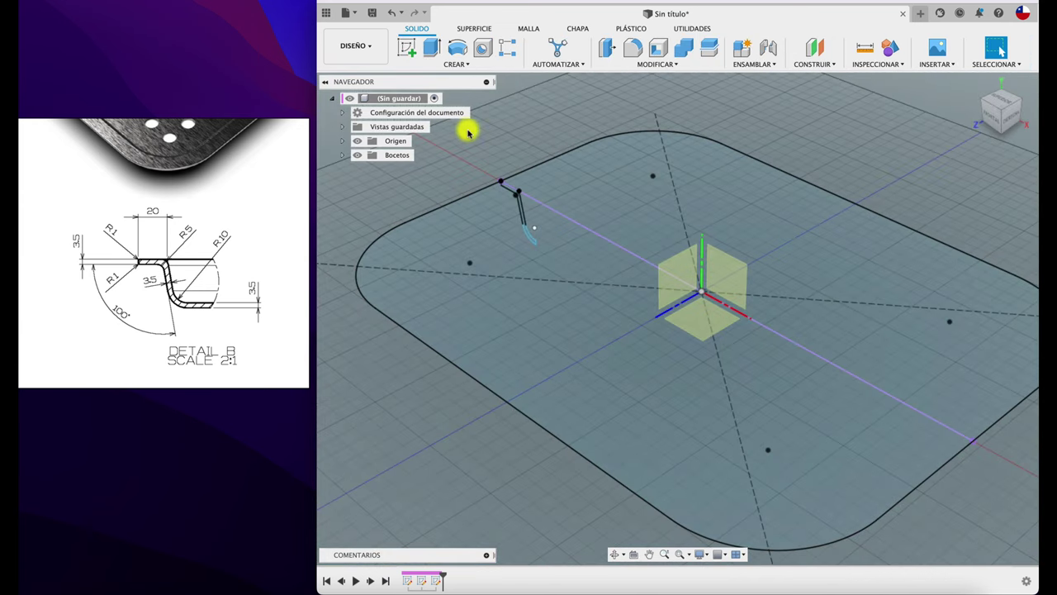
{"action": "scroll", "coordinate": [496, 149], "scroll_direction": "up", "scroll_amount": 3}
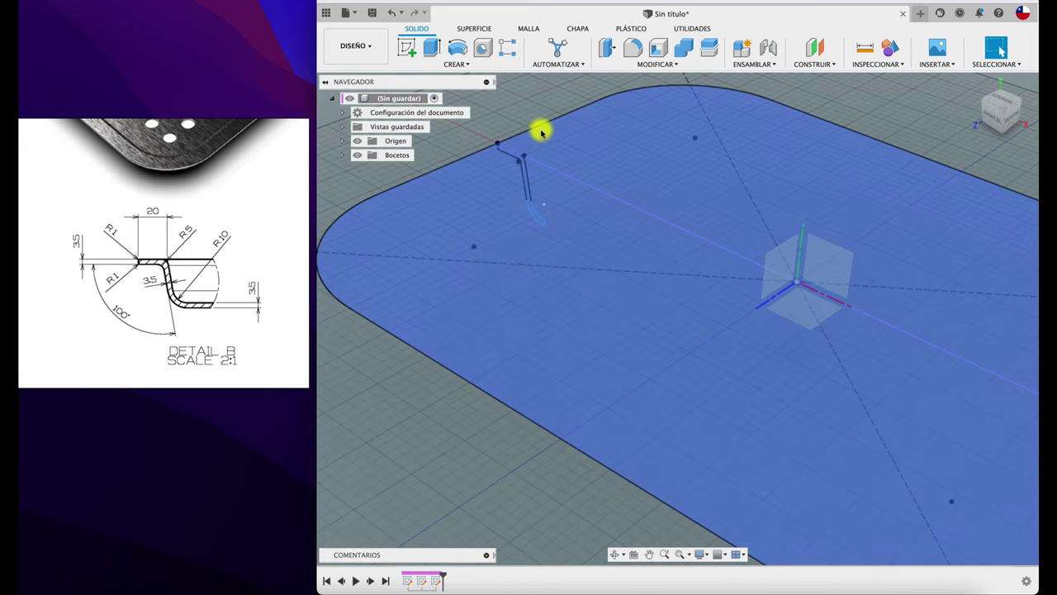
{"action": "middle_click_drag", "start_coordinate": [502, 158], "coordinate": [538, 178], "text": "shift"}
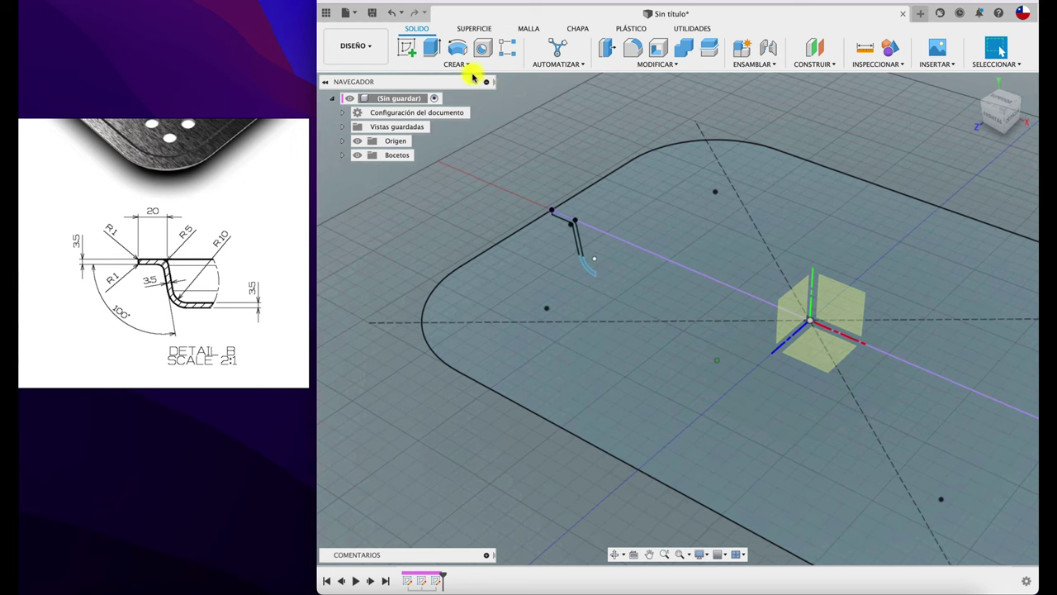
Preview a sweep of the wall profile along the tray outline, then cancel it
{"action": "left_click", "coordinate": [467, 65]}
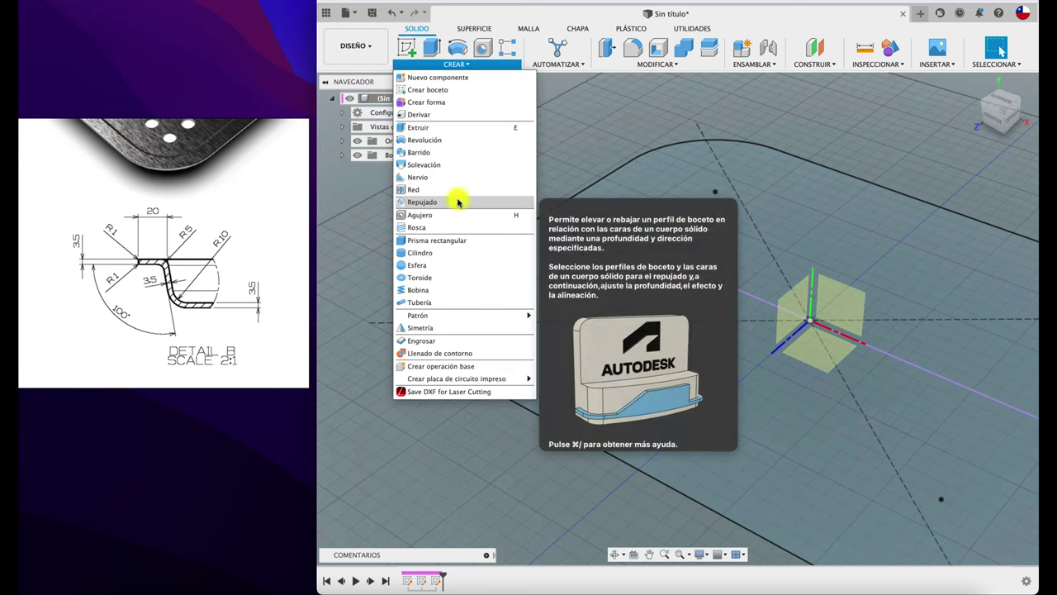
{"action": "left_click", "coordinate": [446, 153]}
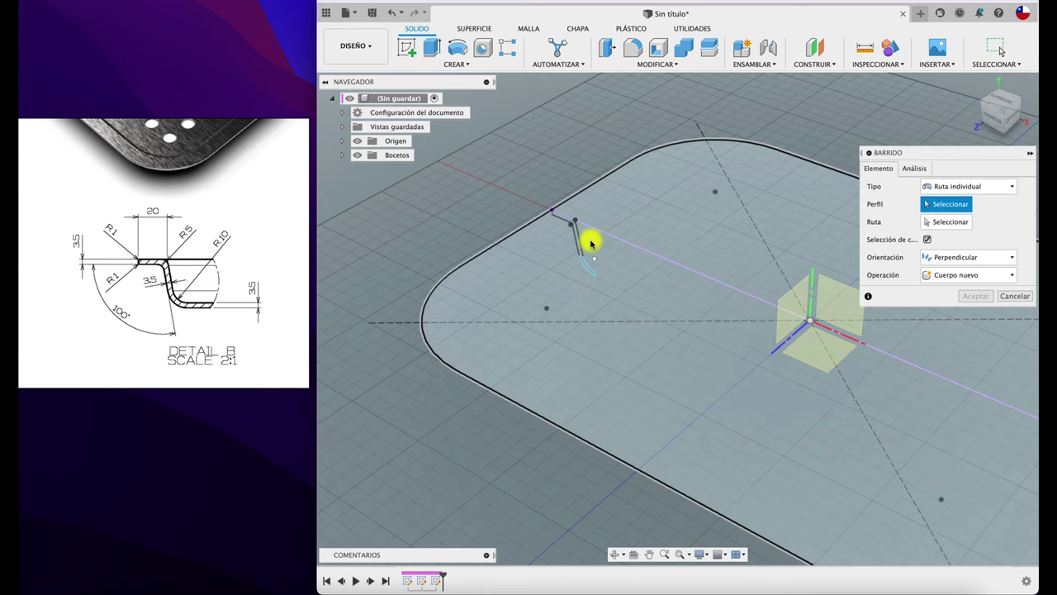
{"action": "middle_click_drag", "start_coordinate": [574, 284], "coordinate": [600, 345], "text": "shift"}
{"action": "left_click", "coordinate": [599, 343]}
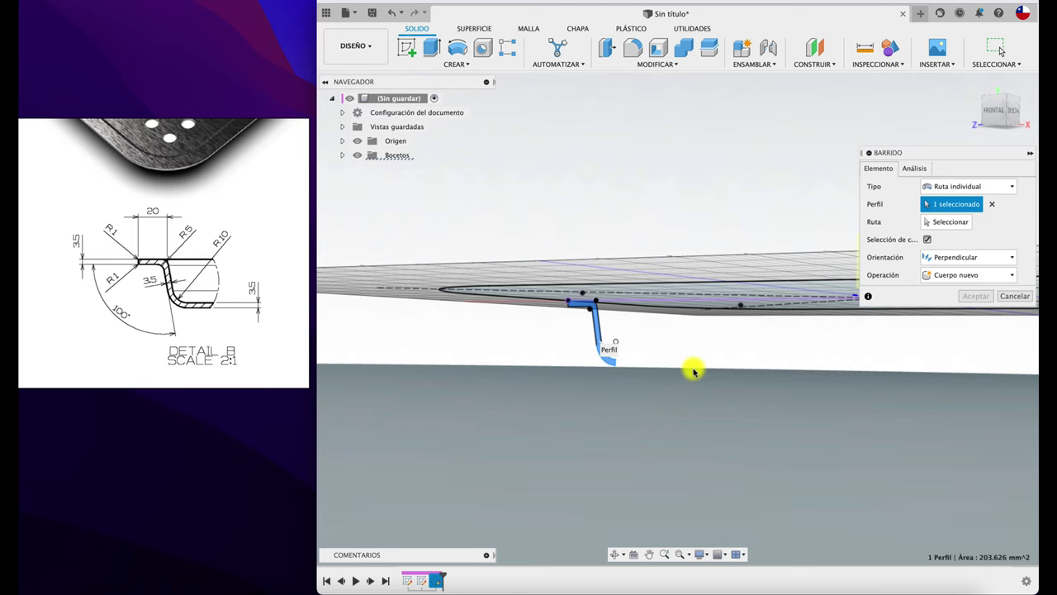
{"action": "left_click", "coordinate": [937, 223]}
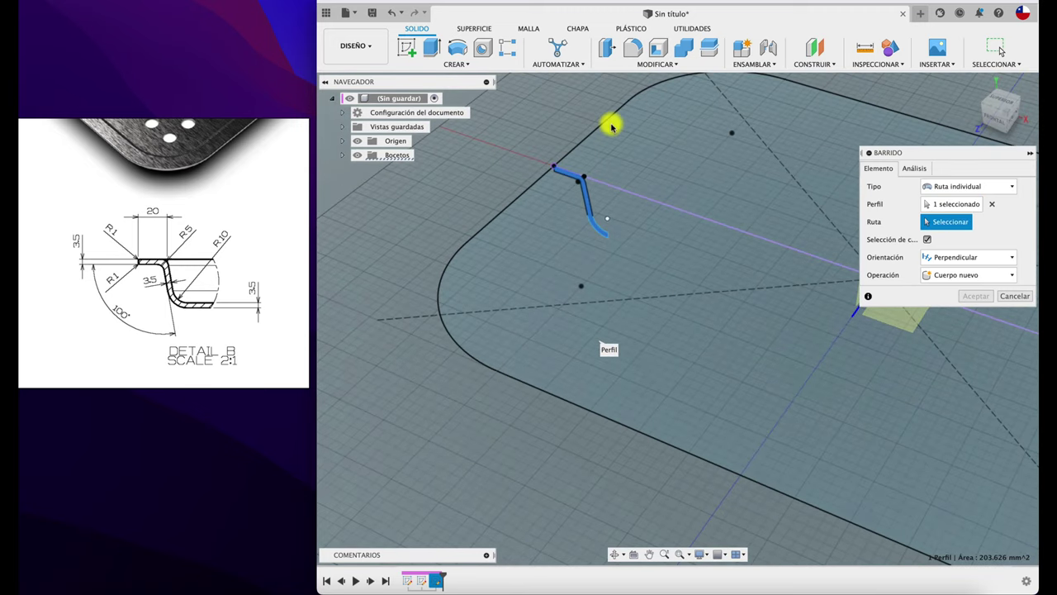
{"action": "left_click", "coordinate": [597, 127]}
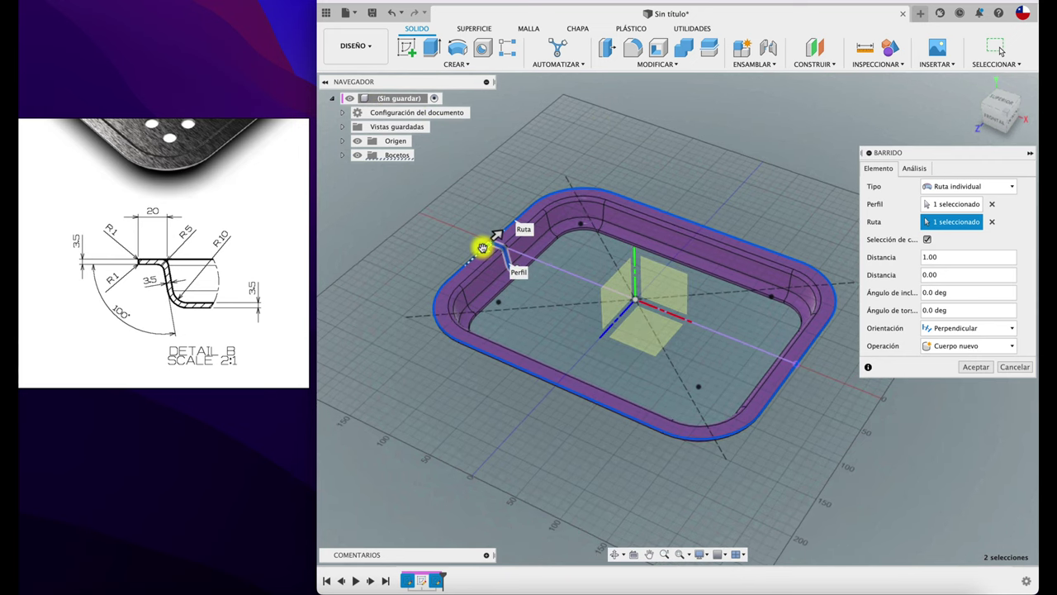
{"action": "mouse_move", "coordinate": [482, 248]}
{"action": "left_mouse_down"}
{"action": "mouse_move", "coordinate": [449, 272]}
{"action": "mouse_move", "coordinate": [438, 295]}
{"action": "mouse_move", "coordinate": [498, 235]}
{"action": "mouse_move", "coordinate": [481, 239]}
{"action": "mouse_move", "coordinate": [538, 200]}
{"action": "left_mouse_up"}
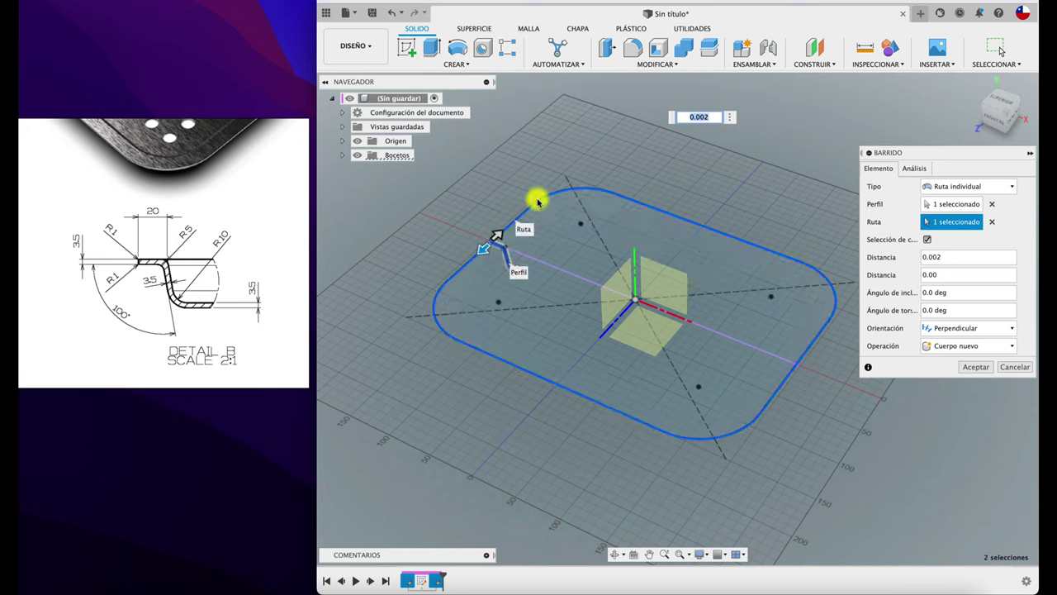
{"action": "left_click", "coordinate": [1013, 367]}
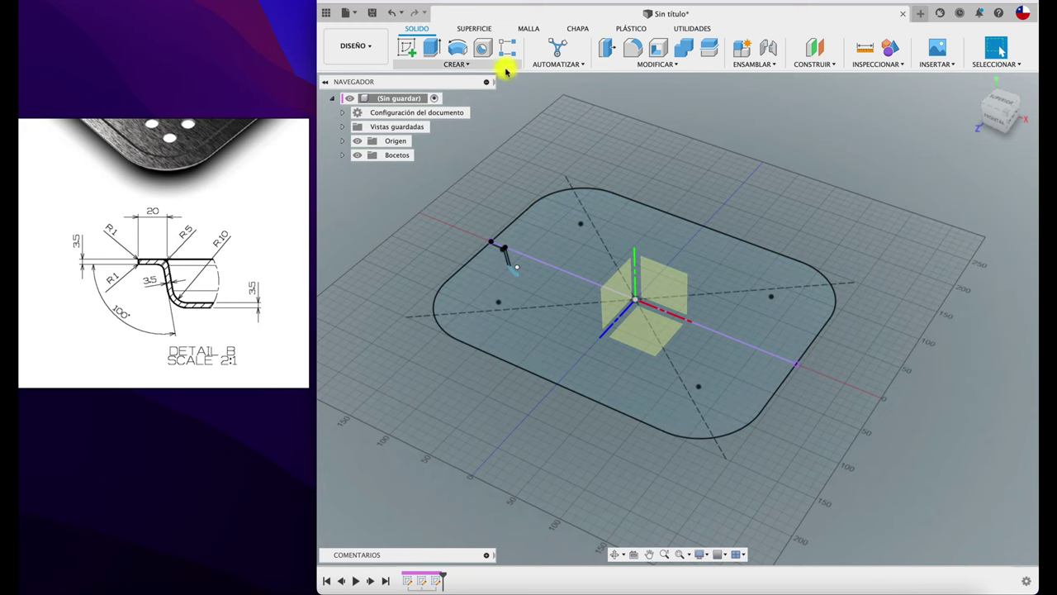
Sweep the wall profile along the rounded tray outline and accept it to create the rim body
{"action": "left_click", "coordinate": [478, 66]}
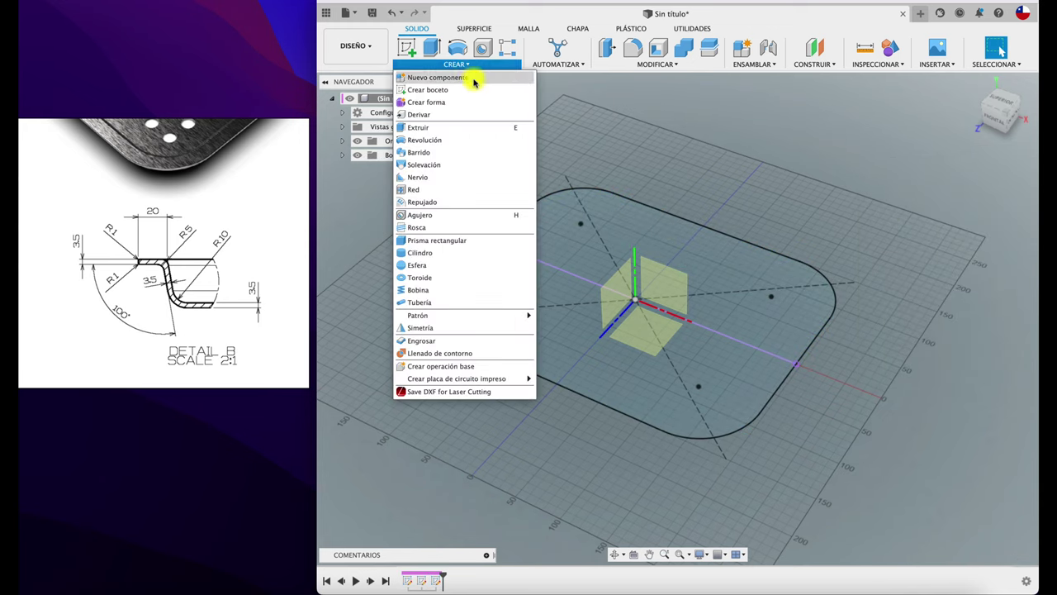
{"action": "left_click", "coordinate": [424, 173]}
{"action": "scroll", "coordinate": [415, 212], "scroll_direction": "up", "scroll_amount": 5}
{"action": "mouse_move", "coordinate": [416, 212]}
{"action": "middle_mouse_down", "text": "shift"}
{"action": "mouse_move", "coordinate": [455, 302]}
{"action": "mouse_move", "coordinate": [526, 338]}
{"action": "mouse_move", "coordinate": [558, 400]}
{"action": "middle_mouse_up", "text": "shift"}
{"action": "scroll", "coordinate": [526, 339], "scroll_direction": "down", "scroll_amount": 3}
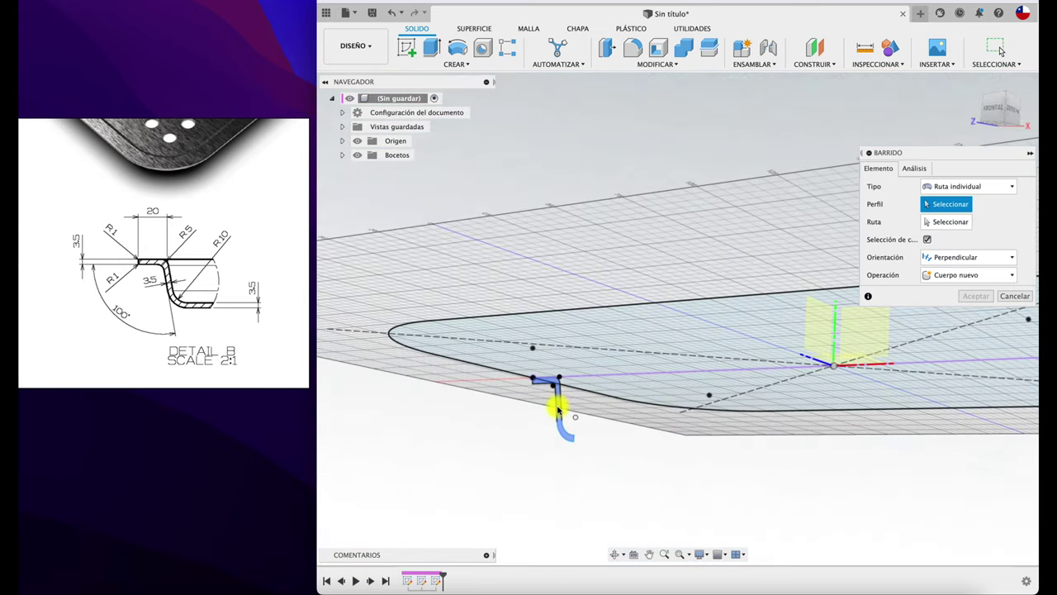
{"action": "left_click", "coordinate": [558, 408]}
{"action": "left_click", "coordinate": [954, 222]}
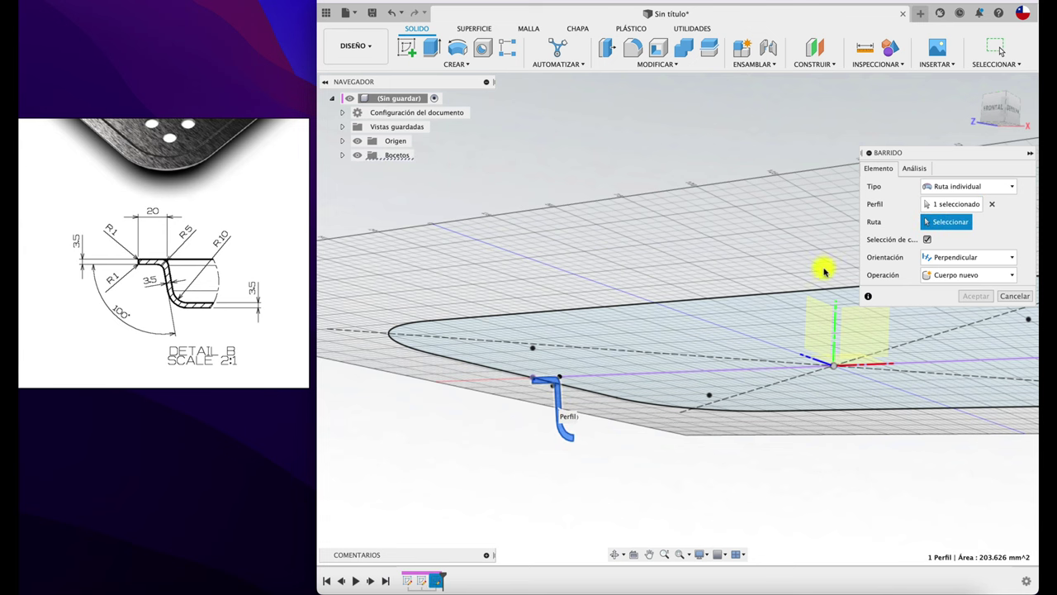
{"action": "left_click", "coordinate": [757, 297]}
{"action": "middle_click_drag", "start_coordinate": [736, 279], "coordinate": [909, 342], "text": "shift"}
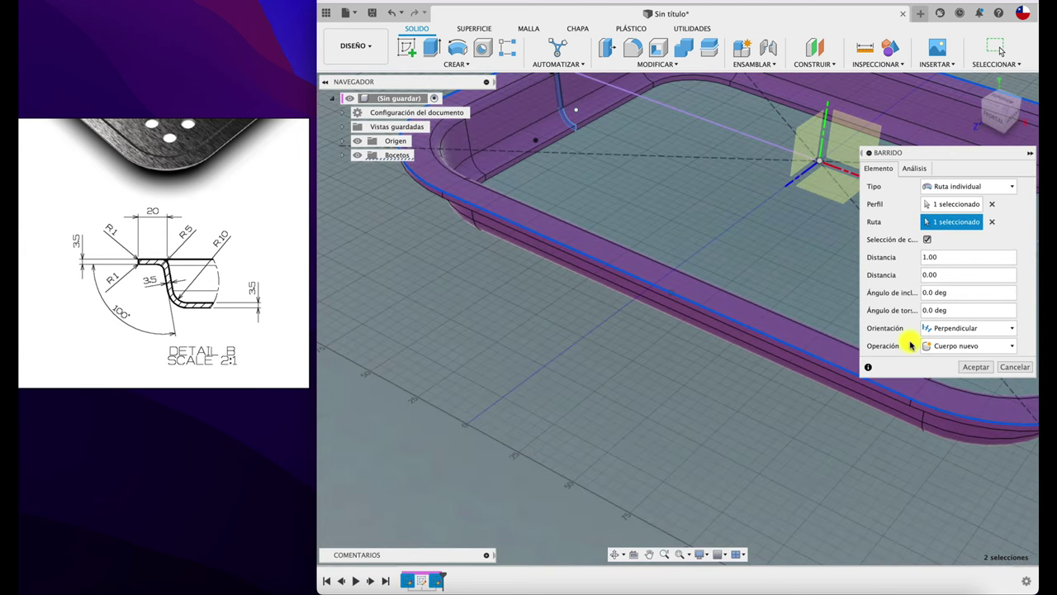
{"action": "left_click", "coordinate": [963, 373]}
{"action": "scroll", "coordinate": [637, 354], "scroll_direction": "down", "scroll_amount": 5}
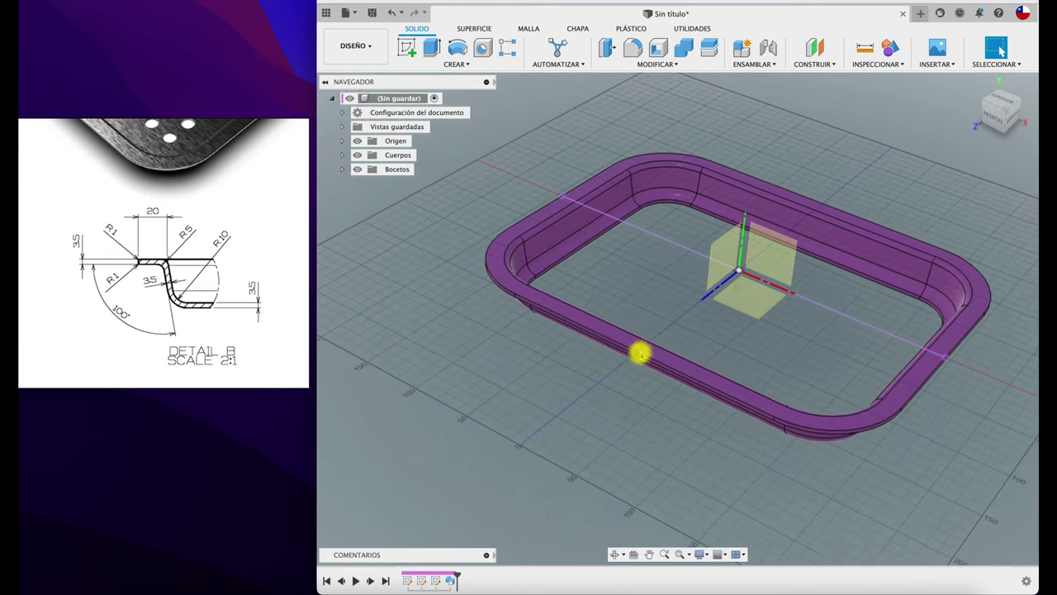
{"action": "scroll", "coordinate": [637, 352], "scroll_direction": "up", "scroll_amount": 3}
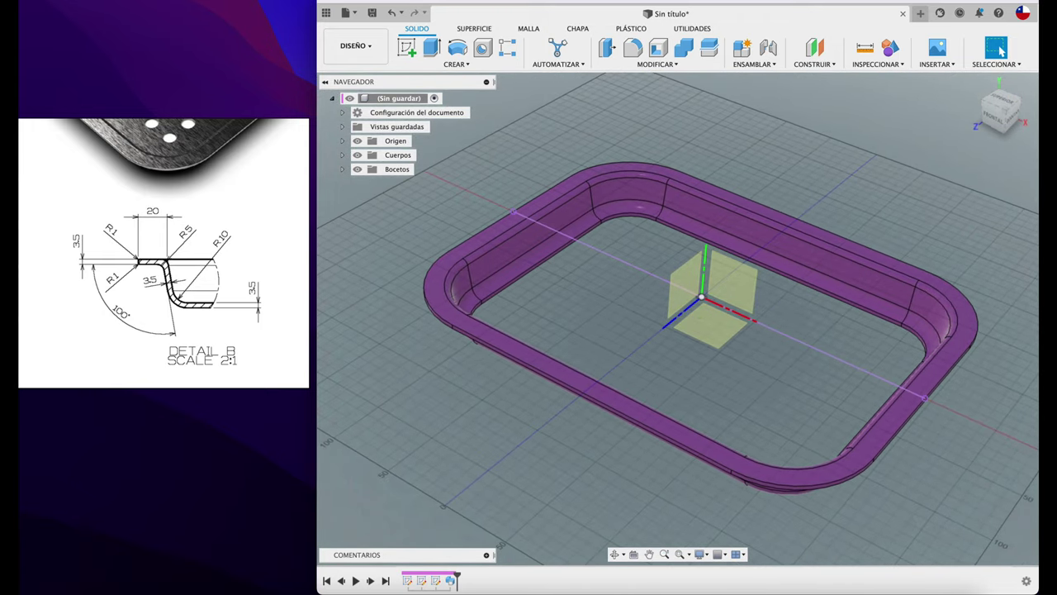
Extrude the inner rim face with extent All (Todo) and Join (Unir) to form the floor
{"action": "left_click", "coordinate": [435, 52]}
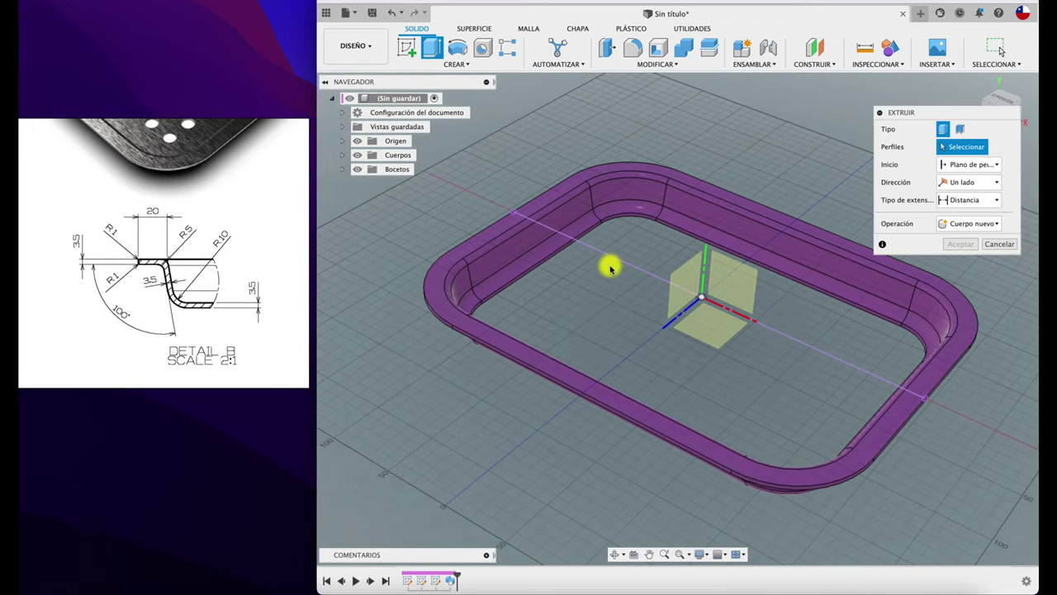
{"action": "scroll", "coordinate": [609, 264], "scroll_direction": "up", "scroll_amount": 3}
{"action": "scroll", "coordinate": [662, 239], "scroll_direction": "up", "scroll_amount": 2}
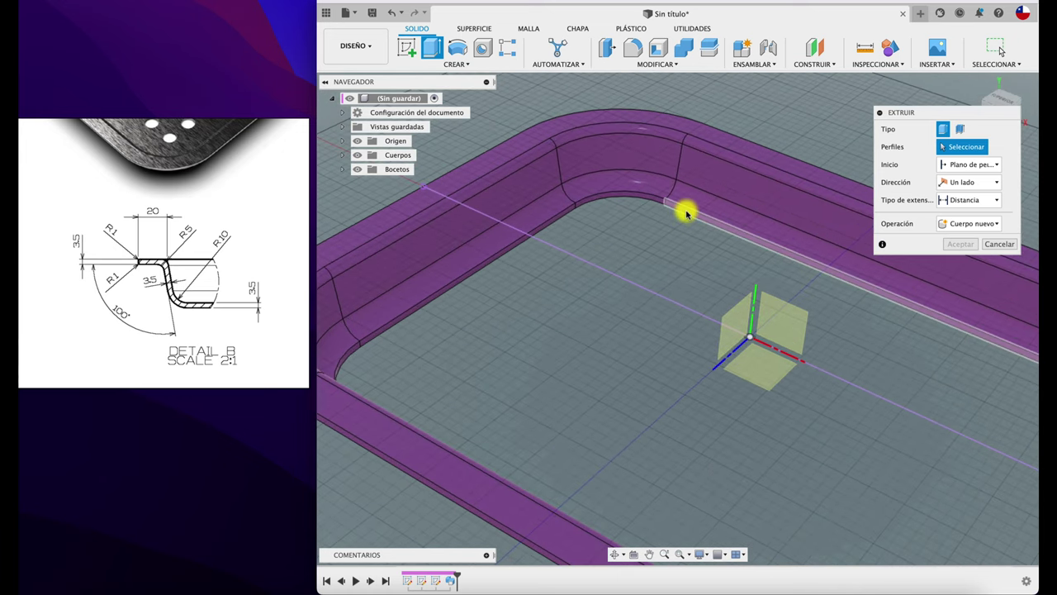
{"action": "left_click", "coordinate": [684, 212]}
{"action": "left_click_drag", "start_coordinate": [679, 218], "coordinate": [560, 302]}
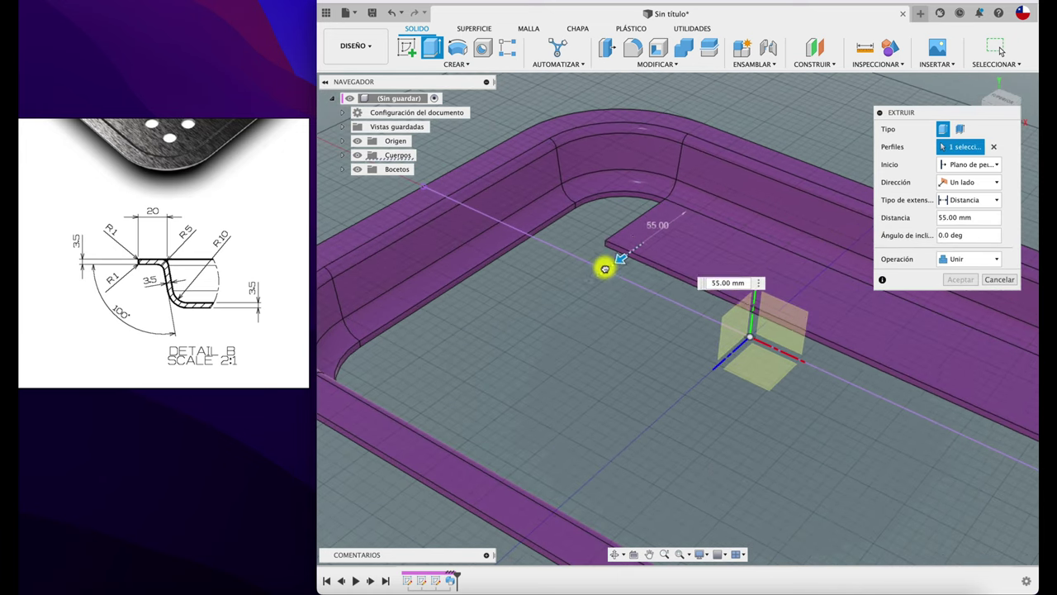
{"action": "left_click", "coordinate": [988, 200]}
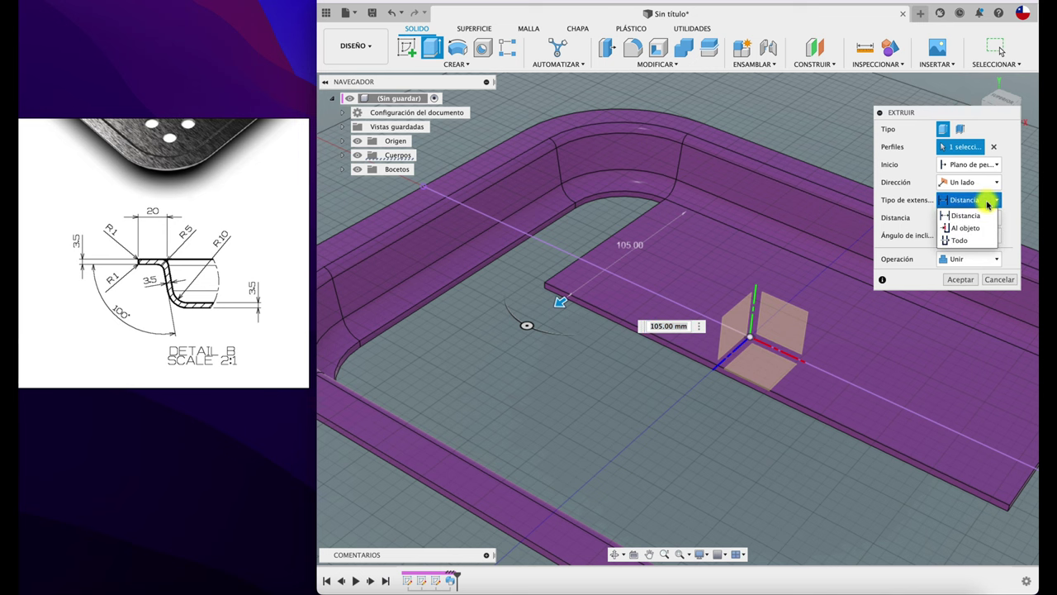
{"action": "left_click", "coordinate": [960, 240]}
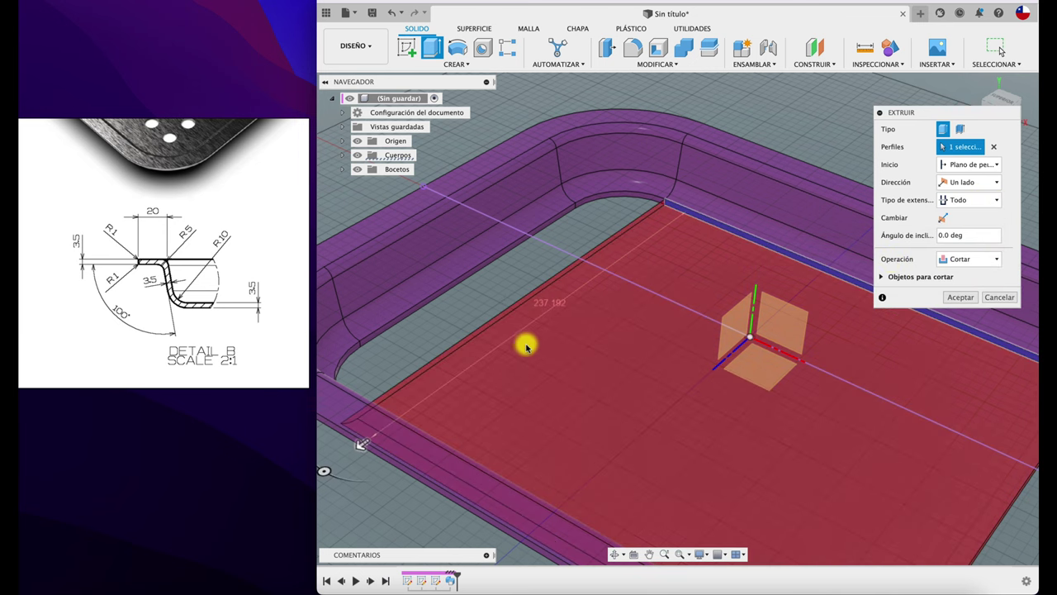
{"action": "mouse_move", "coordinate": [617, 323]}
{"action": "middle_mouse_down", "text": "shift"}
{"action": "mouse_move", "coordinate": [567, 314]}
{"action": "mouse_move", "coordinate": [594, 313]}
{"action": "middle_mouse_up", "text": "shift"}
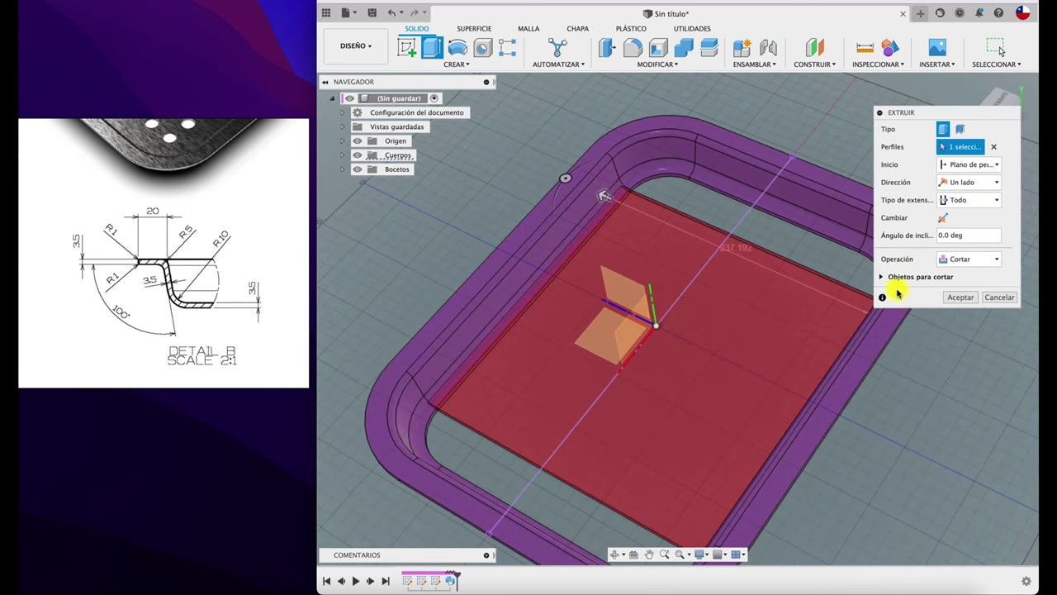
{"action": "left_click", "coordinate": [967, 259]}
{"action": "left_click", "coordinate": [959, 278]}
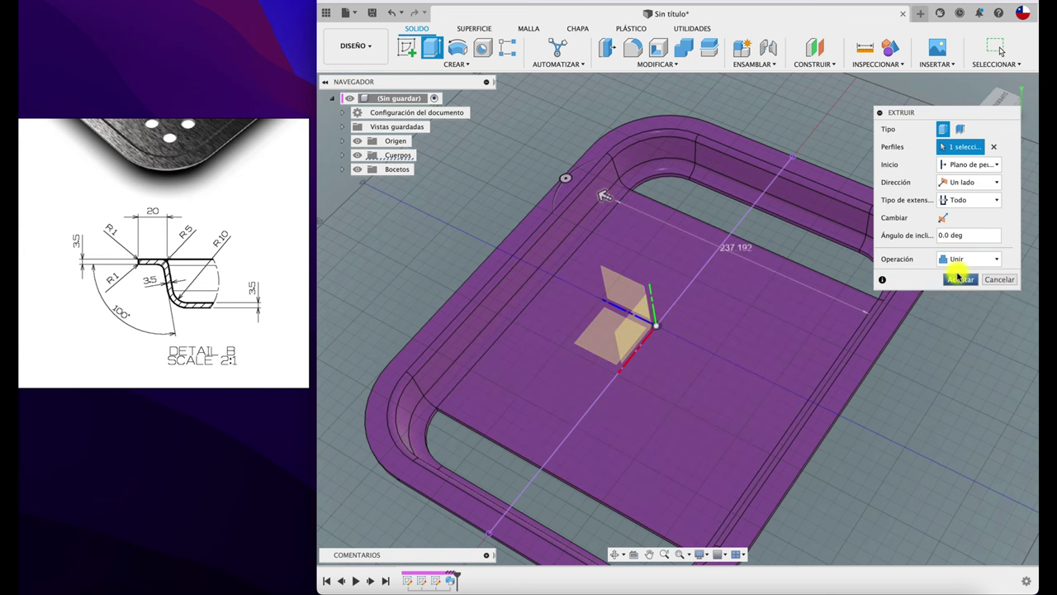
{"action": "left_click", "coordinate": [961, 281]}
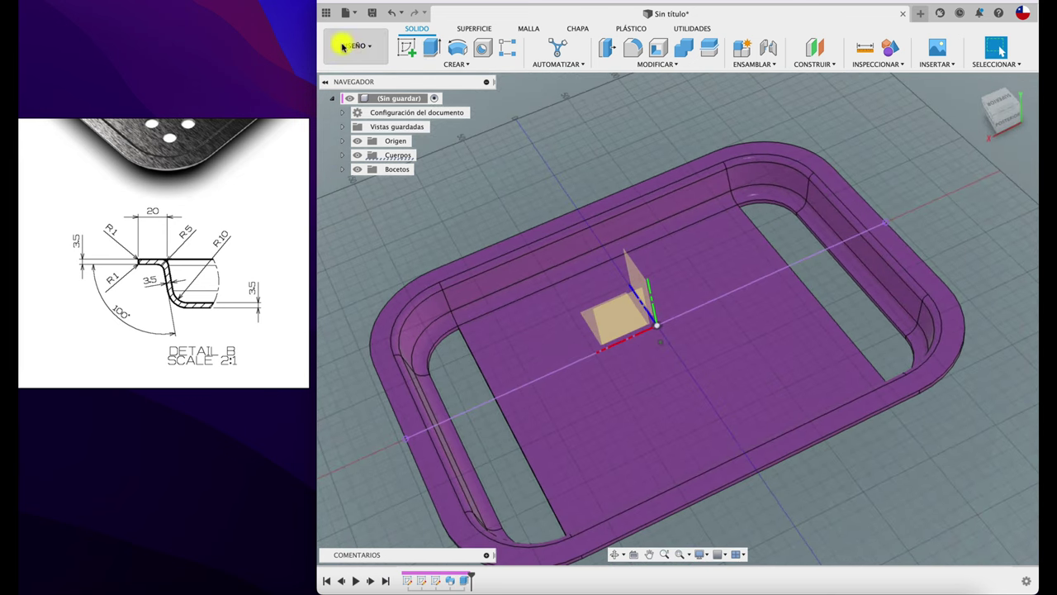
Fill the first end gap with a Join extrusion set to extent All
{"action": "left_click", "coordinate": [432, 48]}
{"action": "scroll", "coordinate": [628, 182], "scroll_direction": "up", "scroll_amount": 2}
{"action": "scroll", "coordinate": [680, 248], "scroll_direction": "up", "scroll_amount": 2}
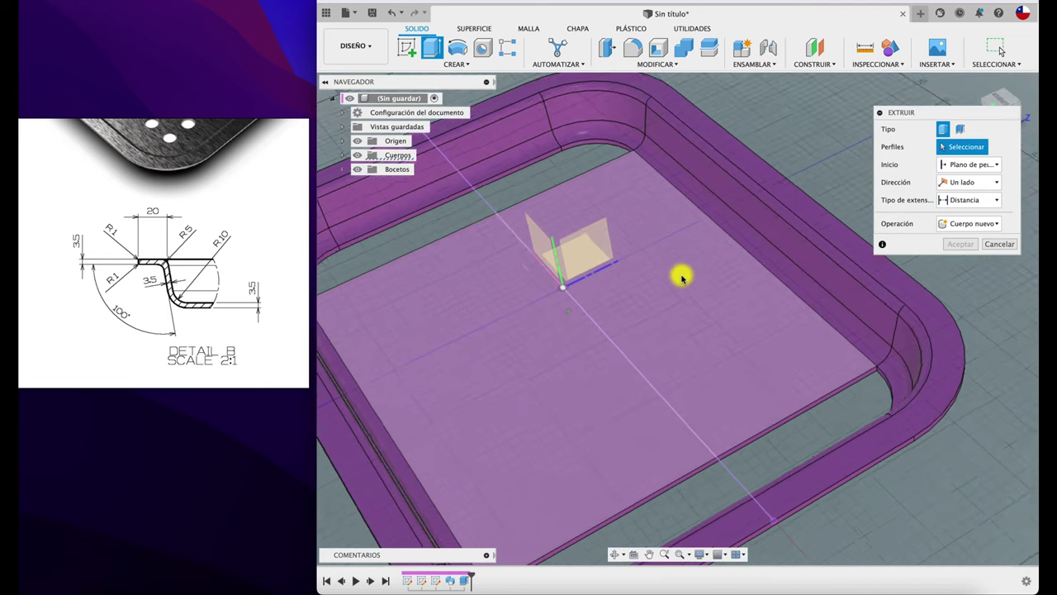
{"action": "scroll", "coordinate": [702, 293], "scroll_direction": "up", "scroll_amount": 2}
{"action": "scroll", "coordinate": [756, 330], "scroll_direction": "up", "scroll_amount": 2}
{"action": "left_click", "coordinate": [782, 345]}
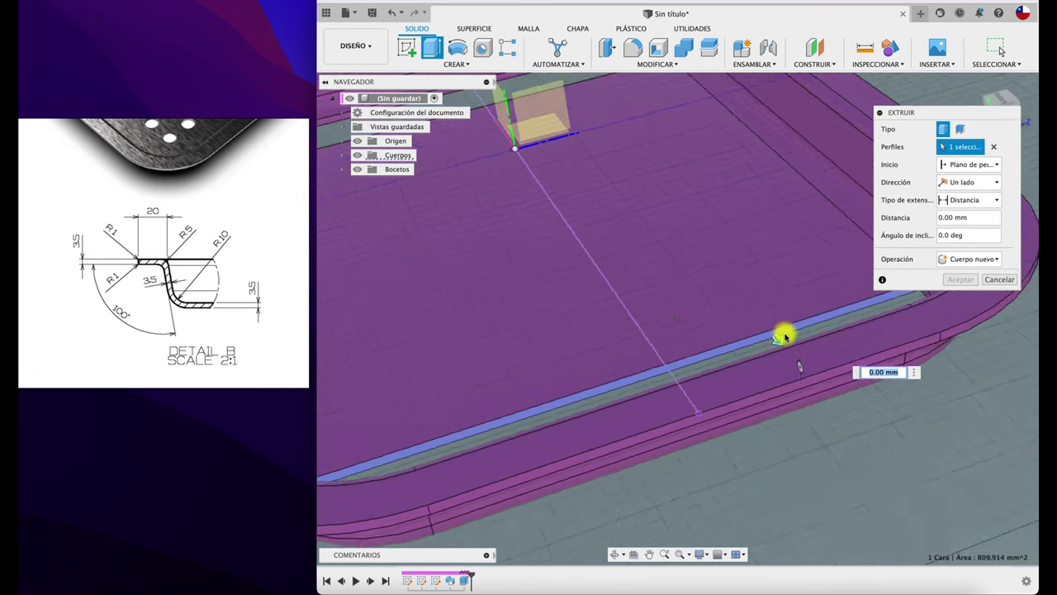
{"action": "middle_click_drag", "start_coordinate": [781, 335], "coordinate": [746, 283], "text": "shift"}
{"action": "left_click_drag", "start_coordinate": [735, 267], "coordinate": [772, 256]}
{"action": "left_click", "coordinate": [974, 259]}
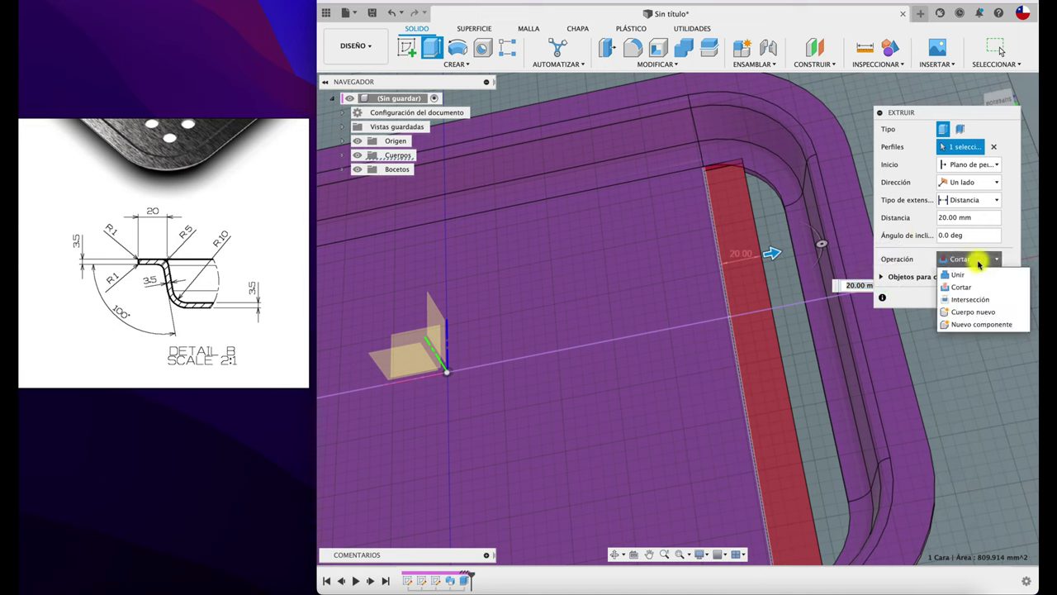
{"action": "left_click", "coordinate": [975, 272]}
{"action": "left_click", "coordinate": [979, 200]}
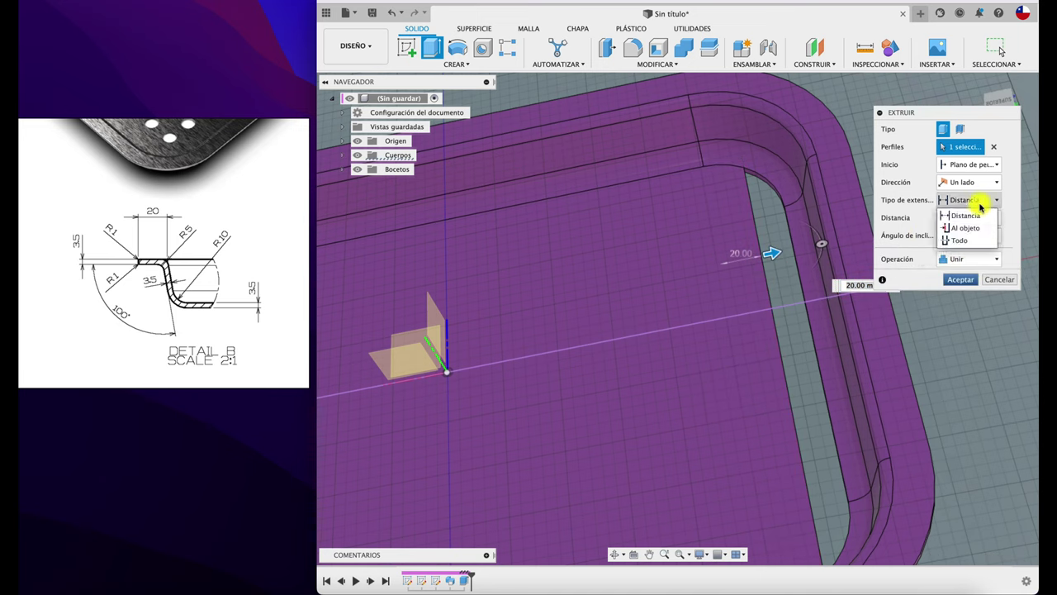
{"action": "left_click", "coordinate": [958, 240]}
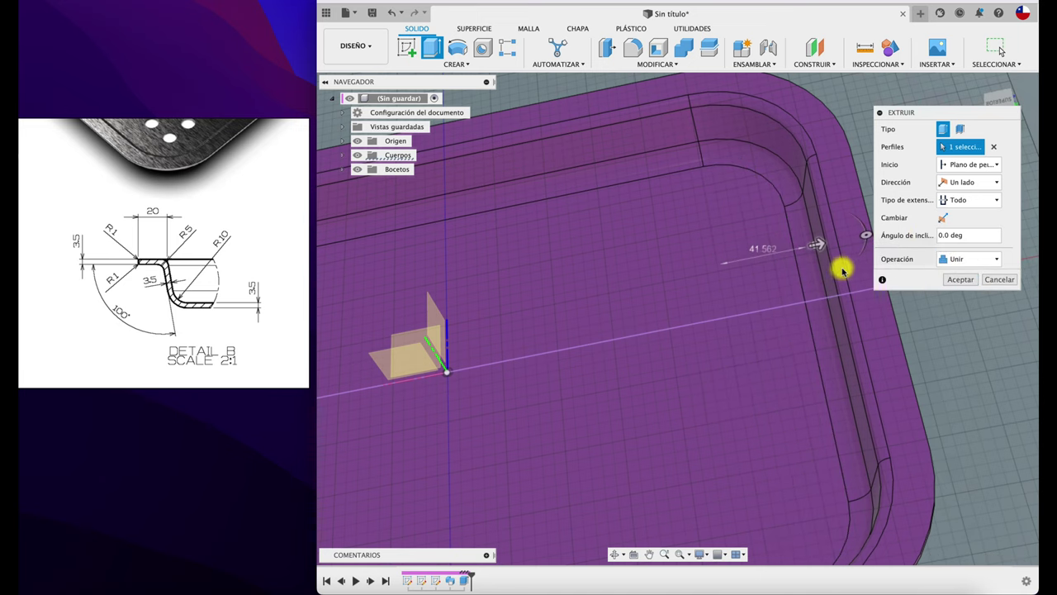
{"action": "left_click", "coordinate": [960, 281]}
{"action": "scroll", "coordinate": [963, 283], "scroll_direction": "down", "scroll_amount": 5}
{"action": "scroll", "coordinate": [779, 220], "scroll_direction": "up", "scroll_amount": 5}
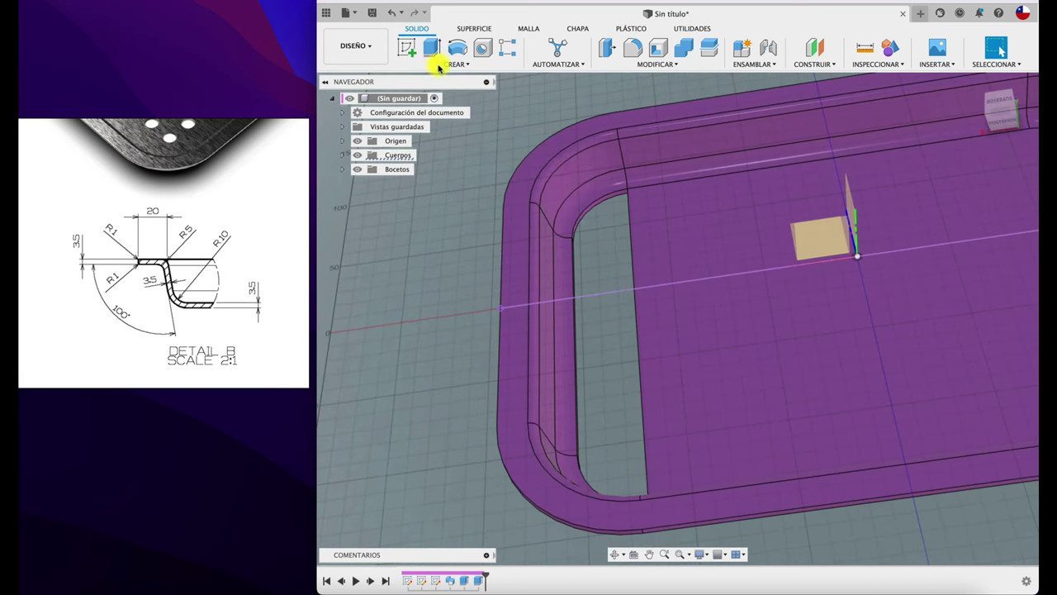
Fill the remaining end gap with another Join extrusion set to extent All
{"action": "left_click", "coordinate": [432, 45]}
{"action": "scroll", "coordinate": [569, 243], "scroll_direction": "up", "scroll_amount": 5}
{"action": "scroll", "coordinate": [576, 262], "scroll_direction": "up", "scroll_amount": 5}
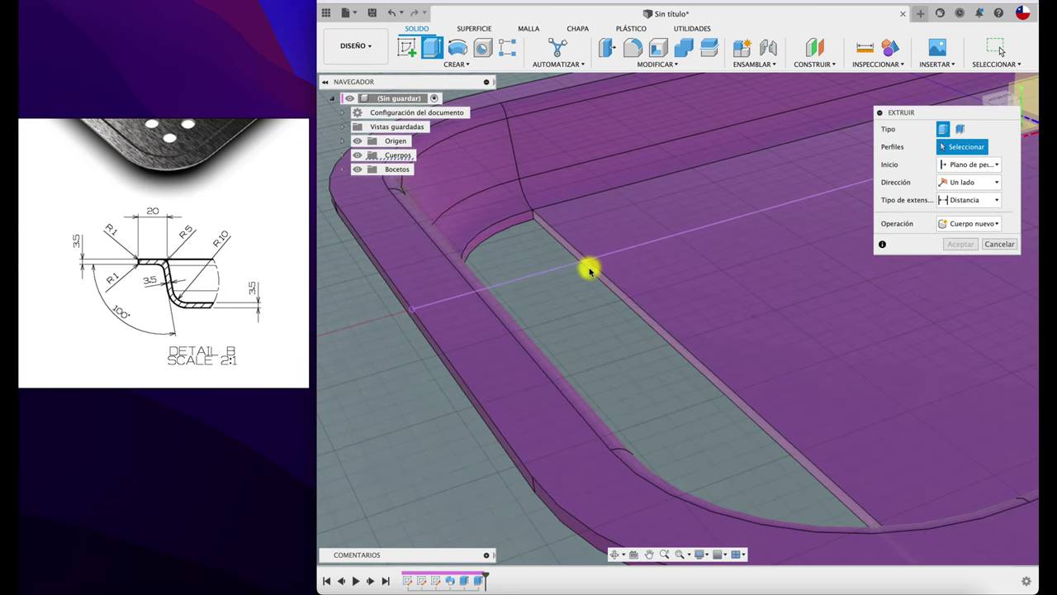
{"action": "left_click", "coordinate": [590, 270]}
{"action": "scroll", "coordinate": [586, 277], "scroll_direction": "down", "scroll_amount": 3}
{"action": "scroll", "coordinate": [594, 268], "scroll_direction": "up", "scroll_amount": 4}
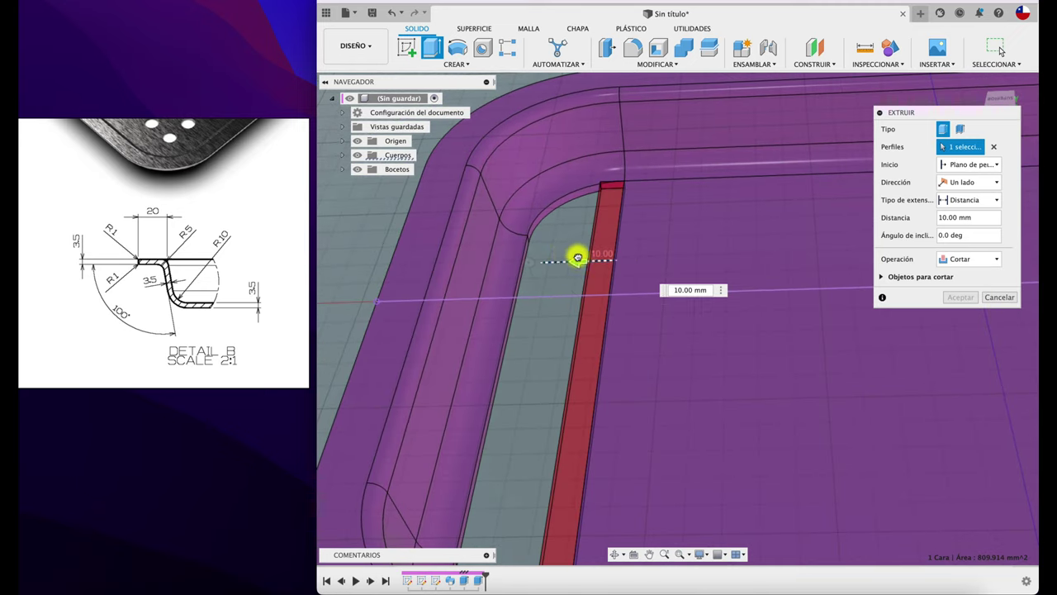
{"action": "left_click_drag", "start_coordinate": [577, 257], "coordinate": [552, 263]}
{"action": "left_click", "coordinate": [968, 259]}
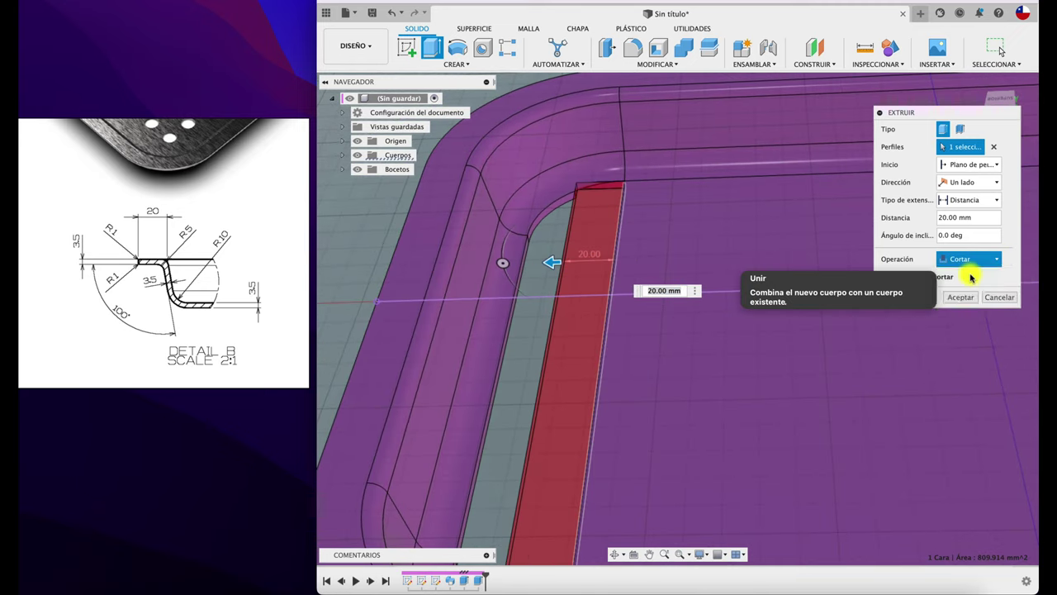
{"action": "left_click", "coordinate": [971, 278]}
{"action": "left_click", "coordinate": [969, 200]}
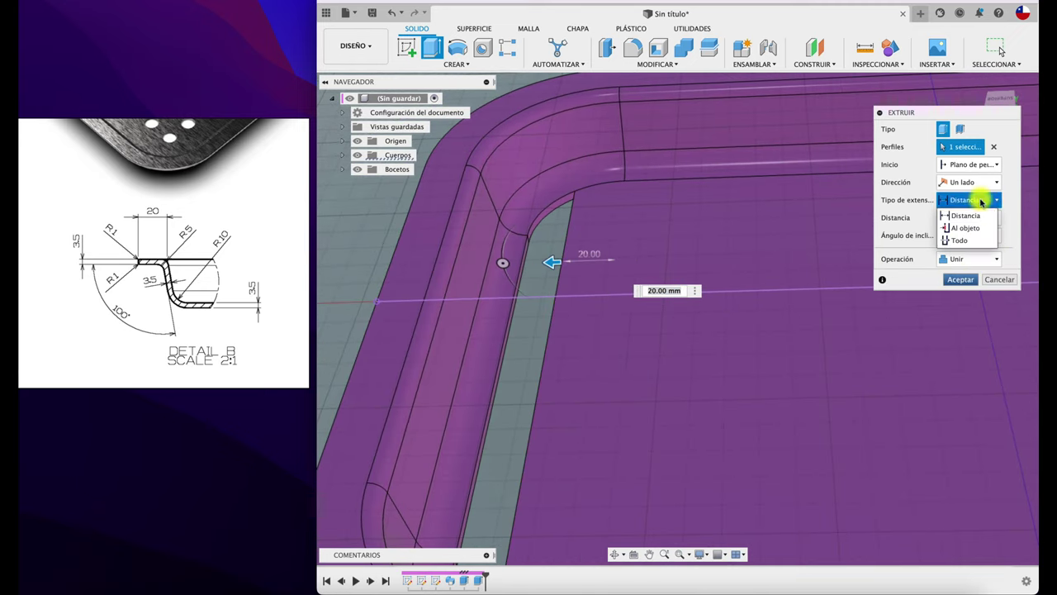
{"action": "left_click", "coordinate": [968, 241]}
{"action": "left_click", "coordinate": [965, 280]}
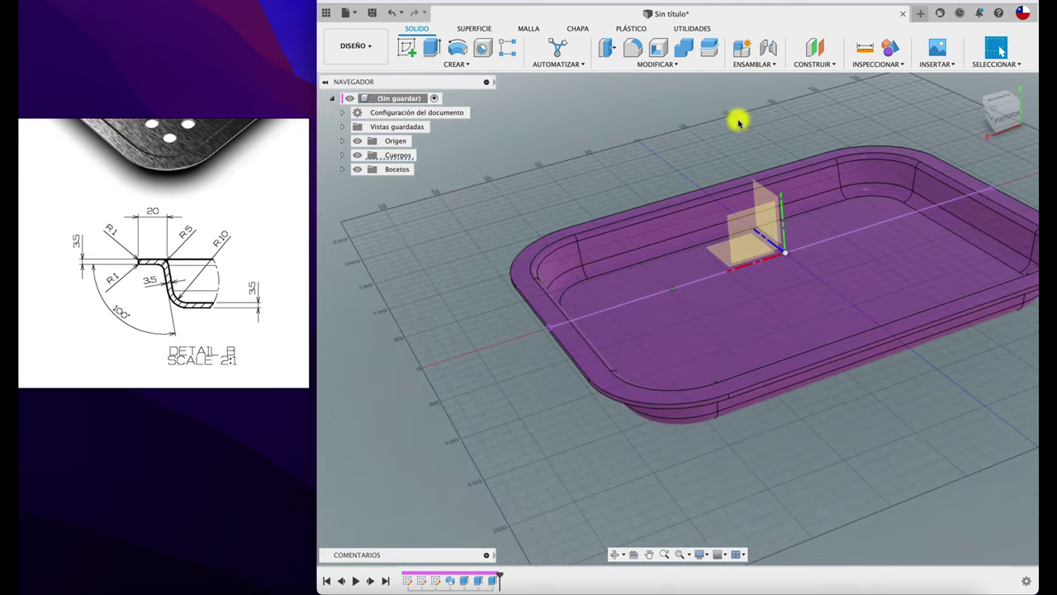
{"action": "middle_click_drag", "start_coordinate": [740, 123], "coordinate": [512, 210], "text": "shift"}
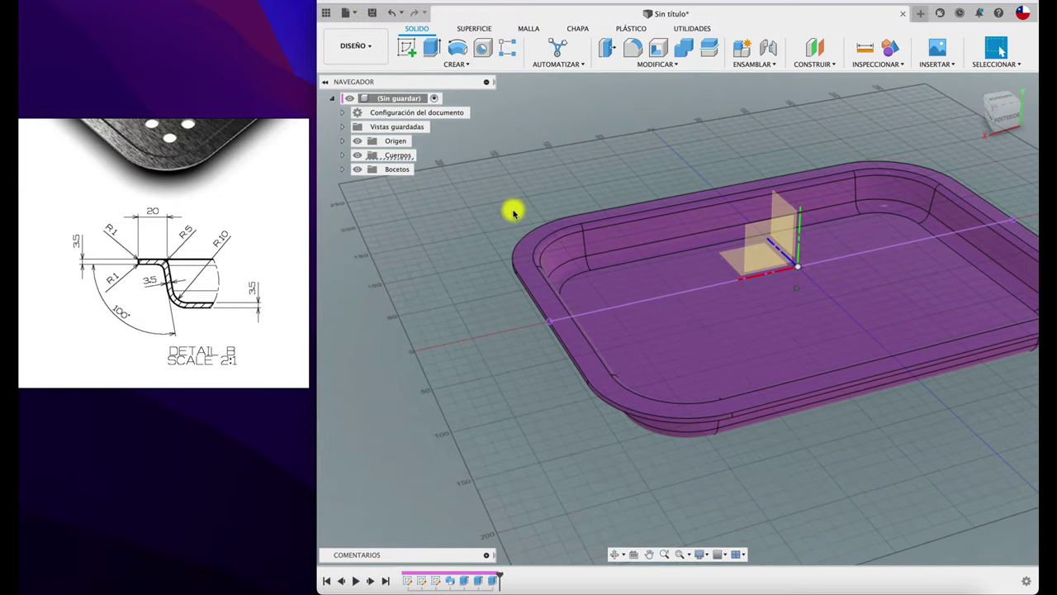
Pan the reference drawing to show the whole hole grid and begin a new sketch
{"action": "scroll", "coordinate": [104, 298], "scroll_direction": "right", "scroll_amount": 5}
{"action": "scroll", "coordinate": [72, 302], "scroll_direction": "down", "scroll_amount": 3, "text": "ctrl"}
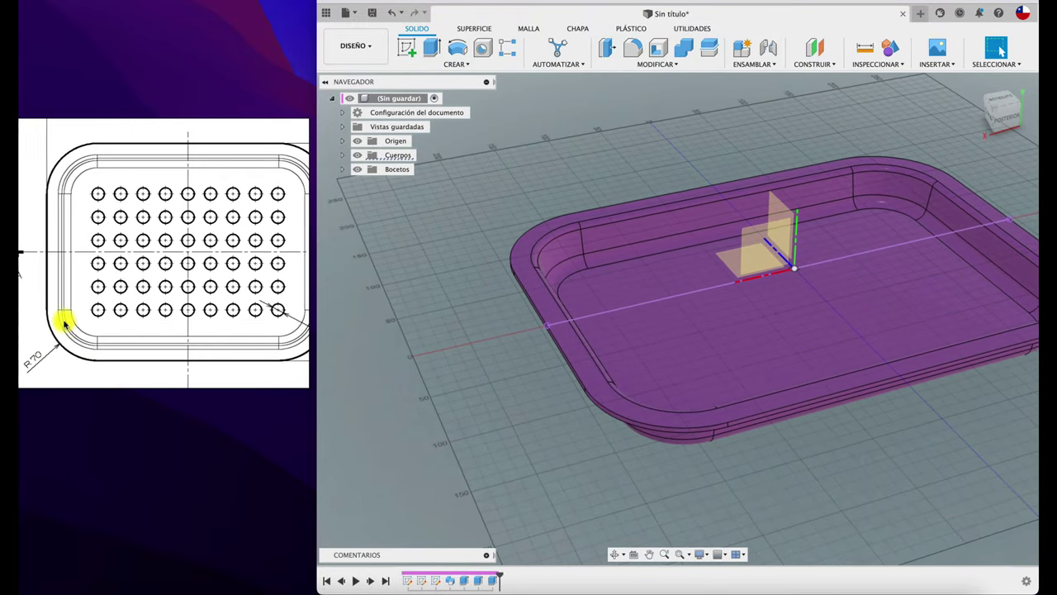
{"action": "scroll", "coordinate": [141, 308], "scroll_direction": "right", "scroll_amount": 2}
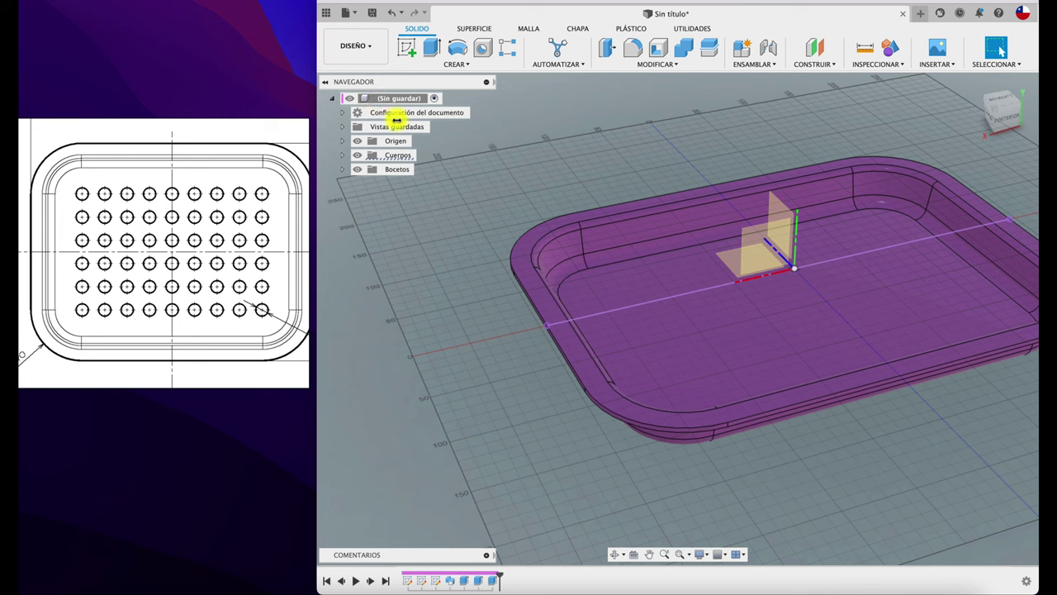
{"action": "scroll", "coordinate": [528, 132], "scroll_direction": "down", "scroll_amount": 3}
{"action": "scroll", "coordinate": [446, 90], "scroll_direction": "down", "scroll_amount": 2}
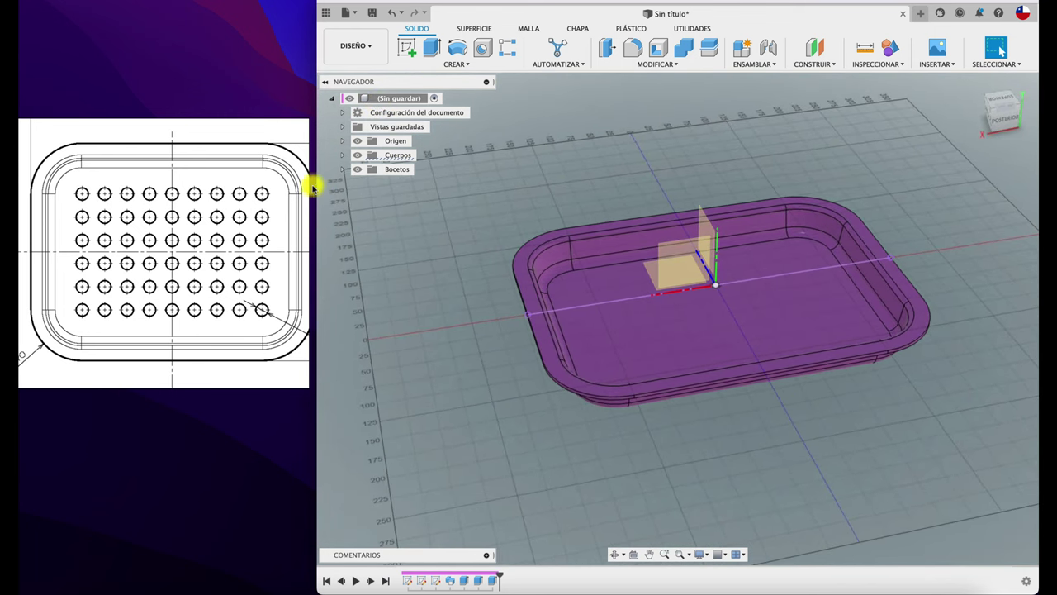
{"action": "scroll", "coordinate": [228, 297], "scroll_direction": "up", "scroll_amount": 3, "text": "ctrl"}
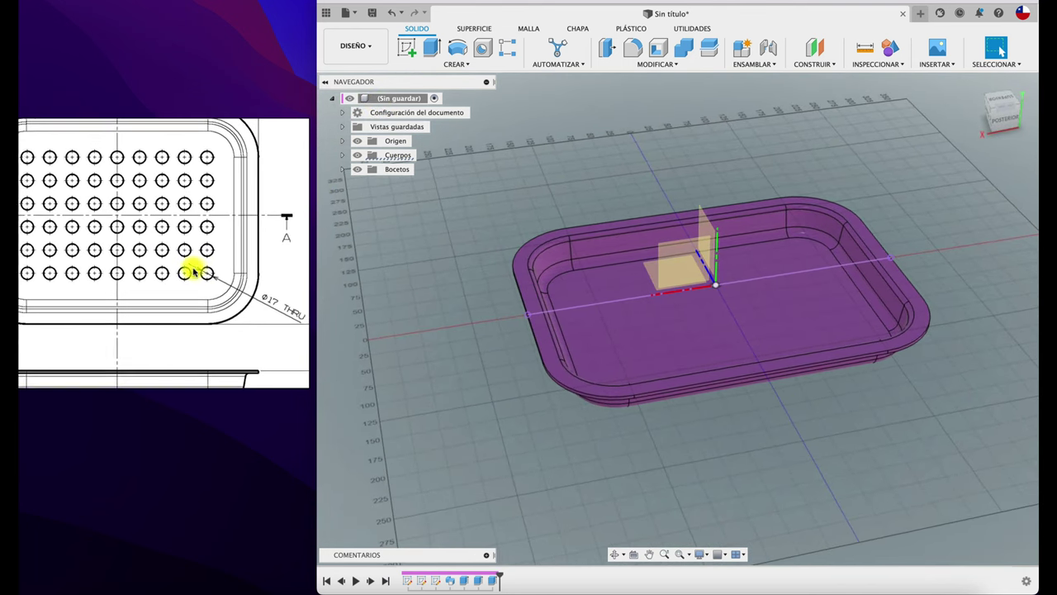
{"action": "left_click_drag", "start_coordinate": [192, 271], "coordinate": [235, 310]}
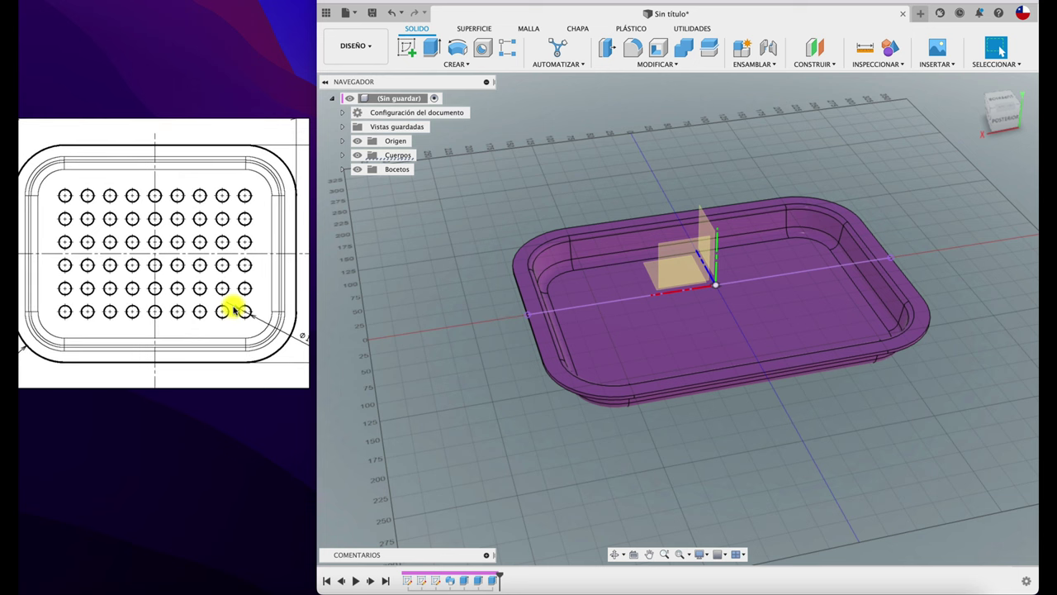
{"action": "left_click", "coordinate": [407, 50]}
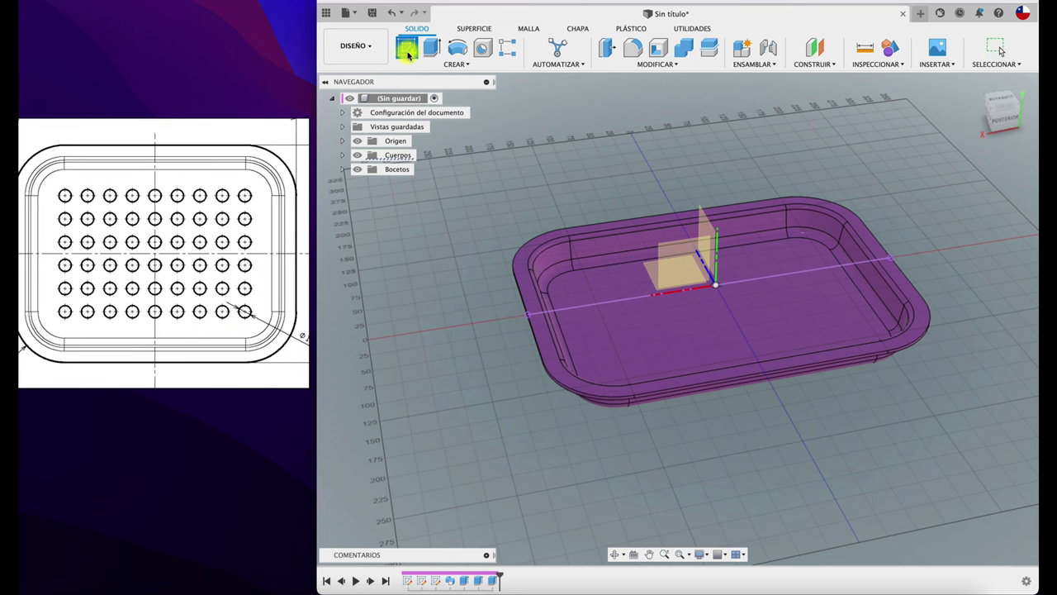
On the tray floor, draw 17 mm hole circles near the upper-left and upper-right corners
{"action": "left_click", "coordinate": [661, 313]}
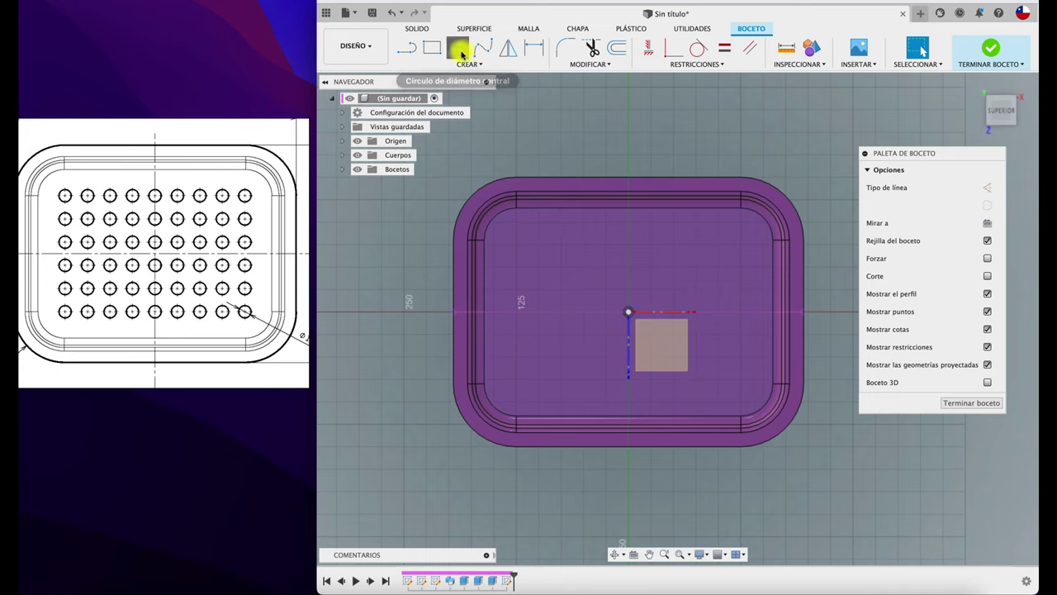
{"action": "left_click", "coordinate": [459, 48]}
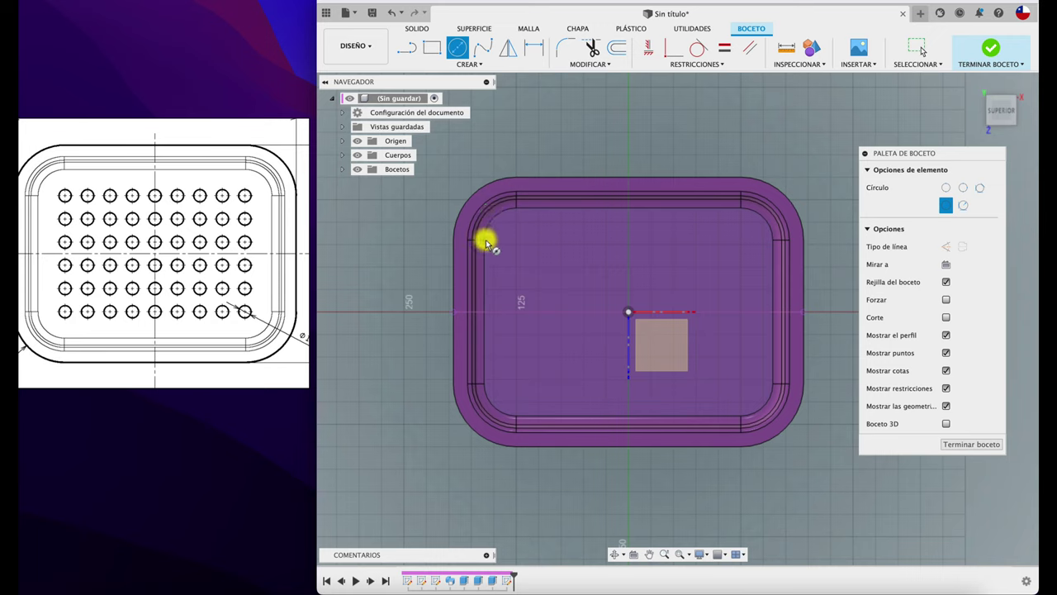
{"action": "left_click", "coordinate": [513, 241]}
{"action": "type", "text": "17"}
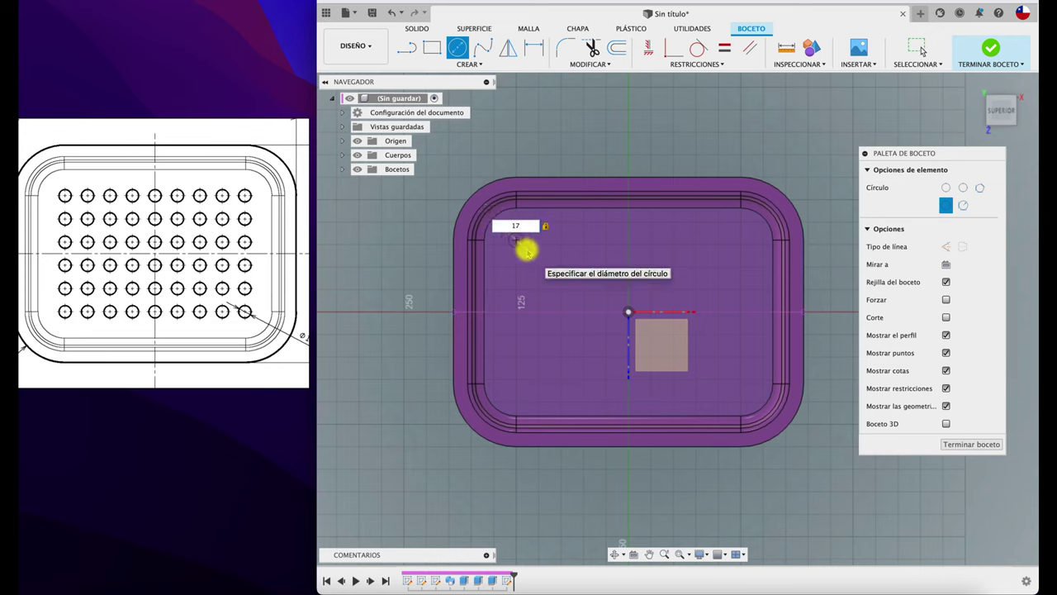
{"action": "key", "text": "Return"}
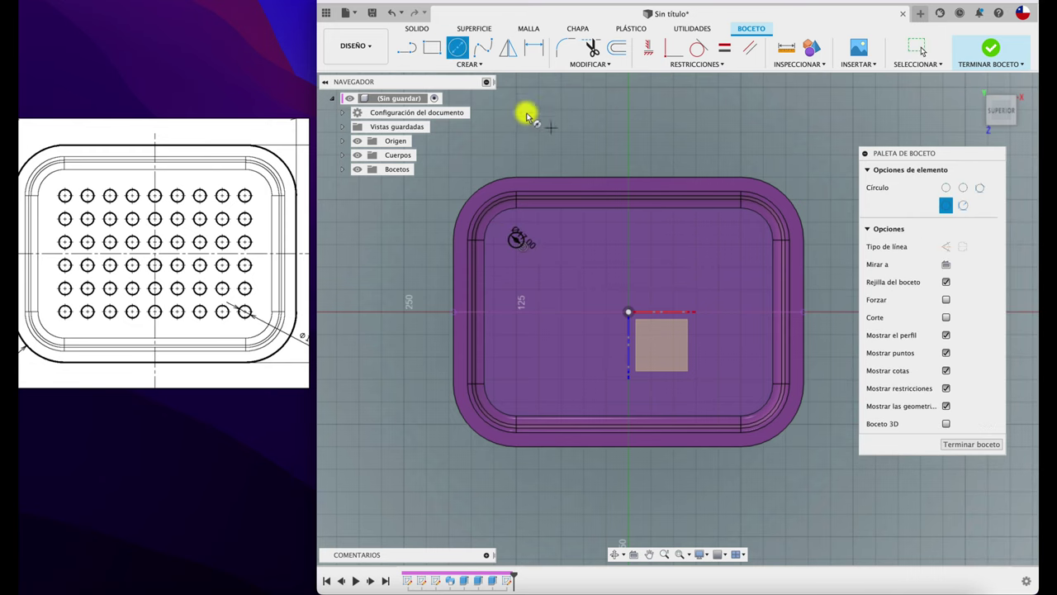
{"action": "left_click", "coordinate": [741, 246]}
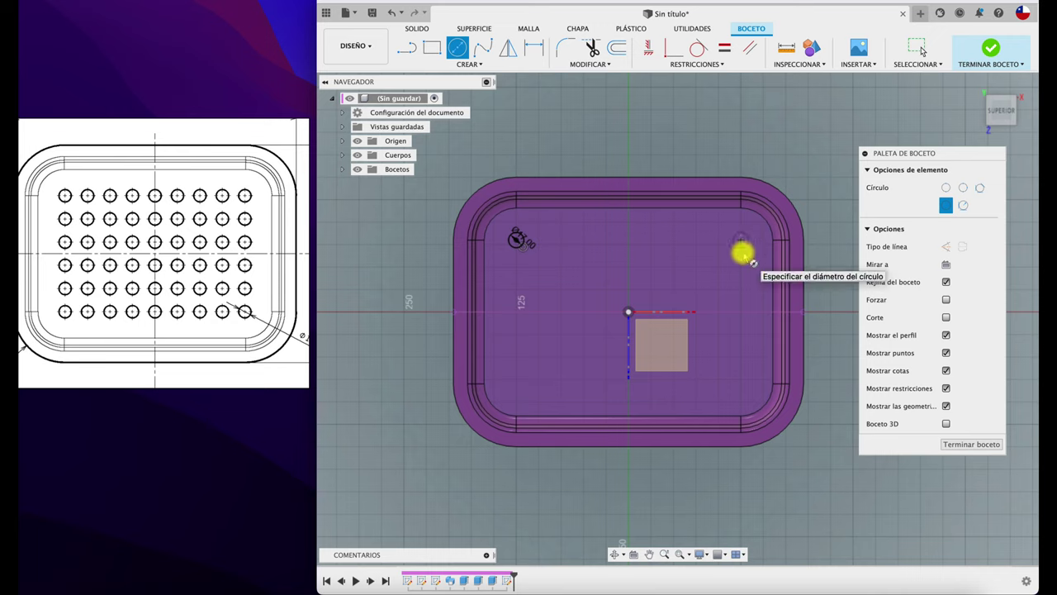
{"action": "key", "text": "Escape"}
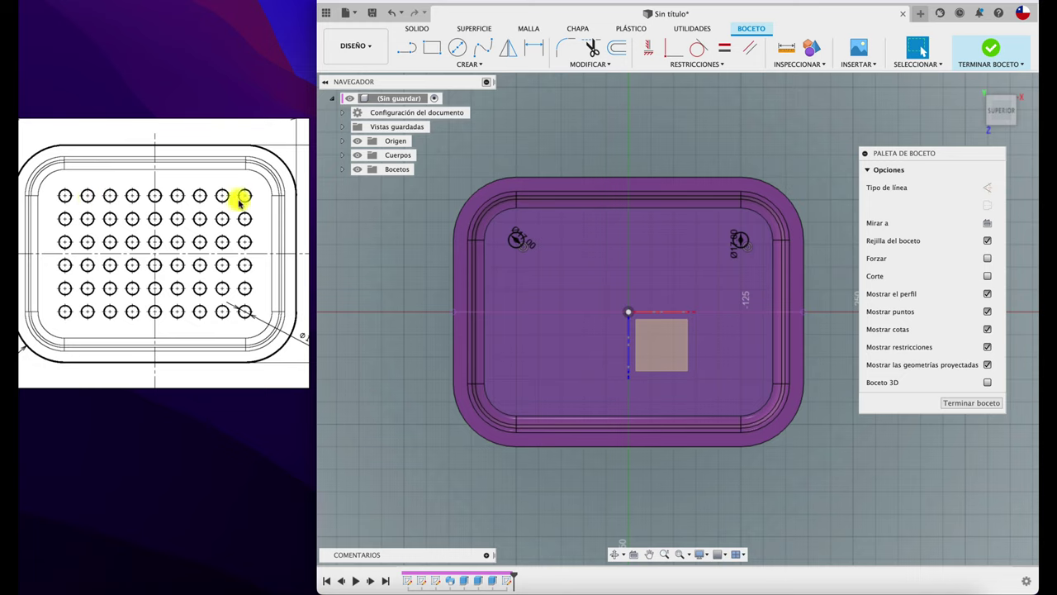
{"action": "left_click", "coordinate": [470, 65]}
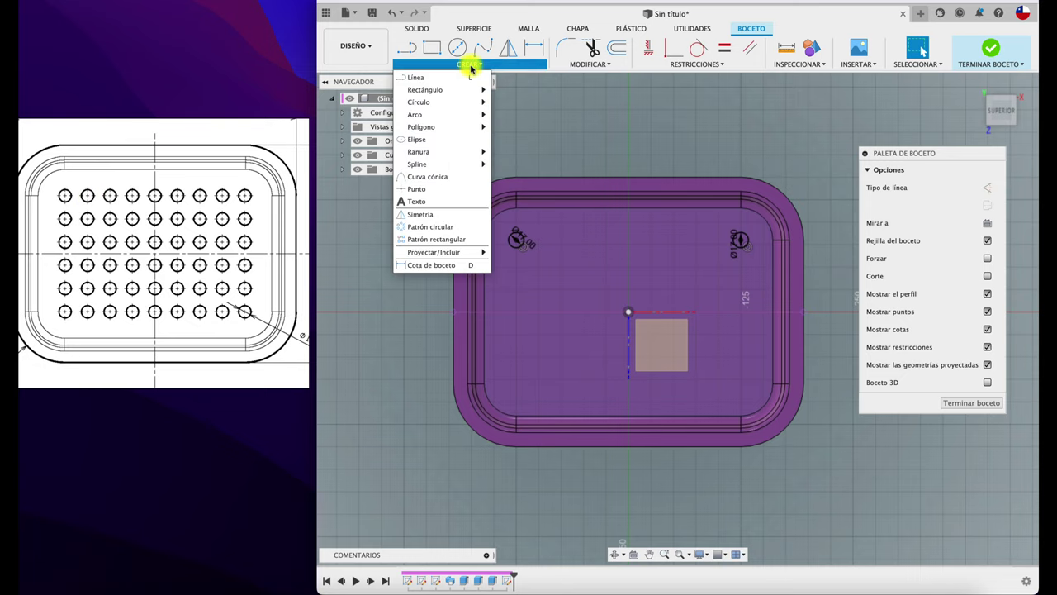
Pattern the top-left circle into a row of 9 holes spanning 250 mm rightward
{"action": "left_click", "coordinate": [438, 238]}
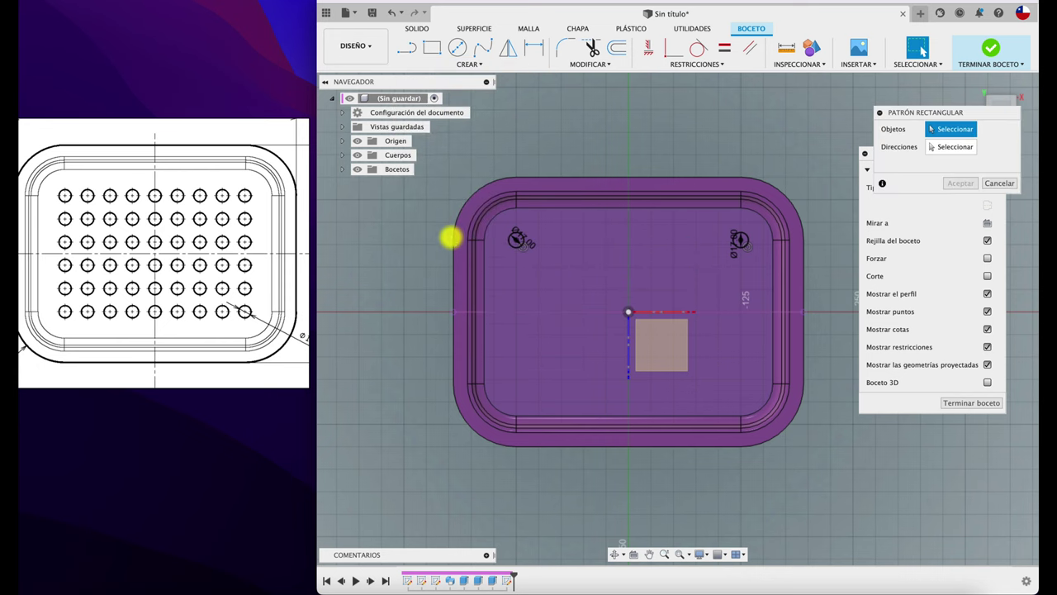
{"action": "left_click", "coordinate": [512, 248]}
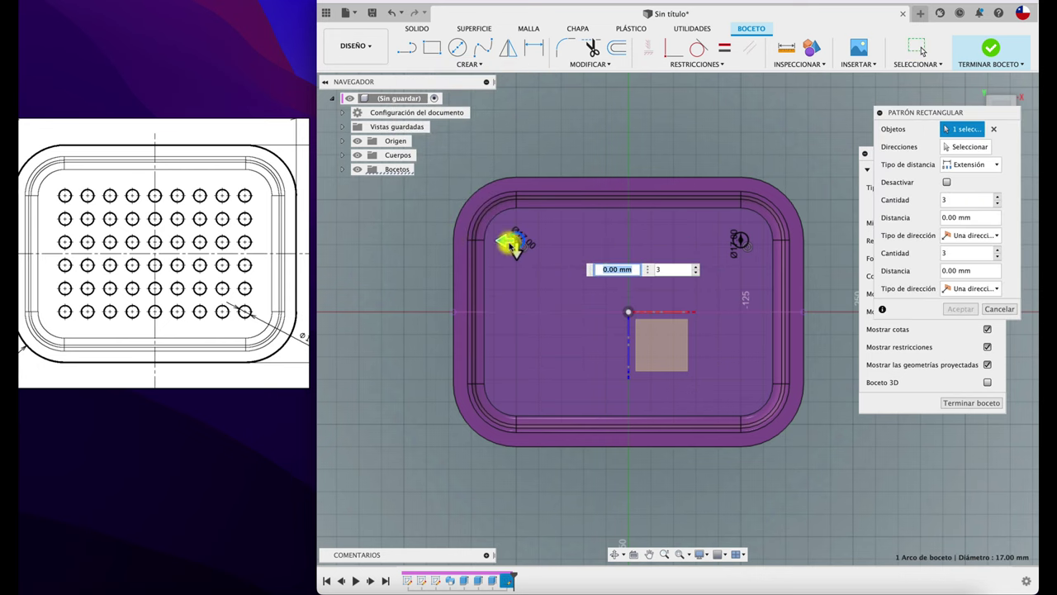
{"action": "left_click_drag", "start_coordinate": [505, 246], "coordinate": [728, 253]}
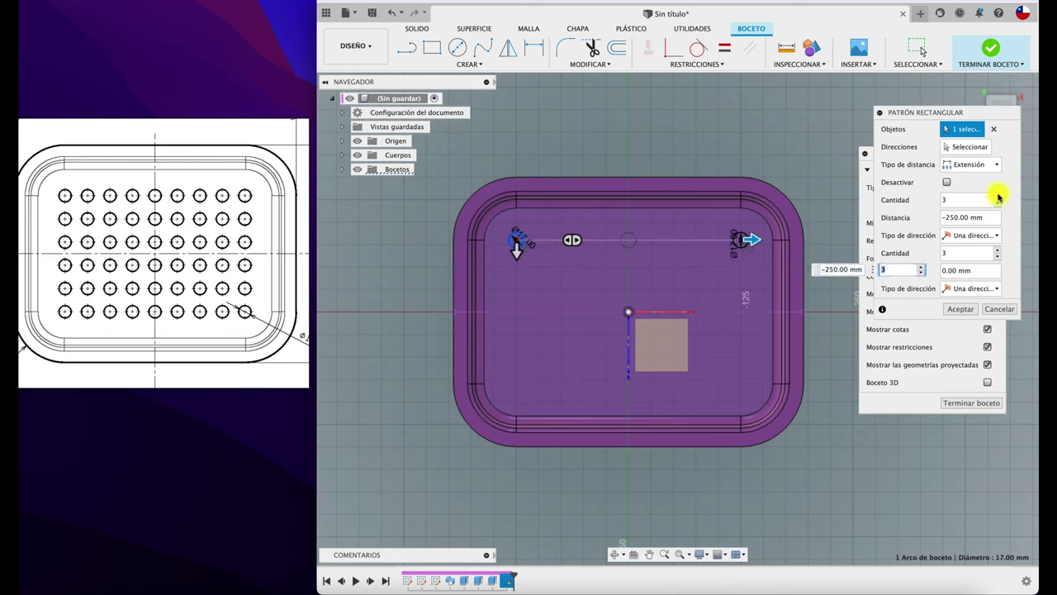
{"action": "double_click", "coordinate": [998, 199]}
{"action": "type", "text": "4"}
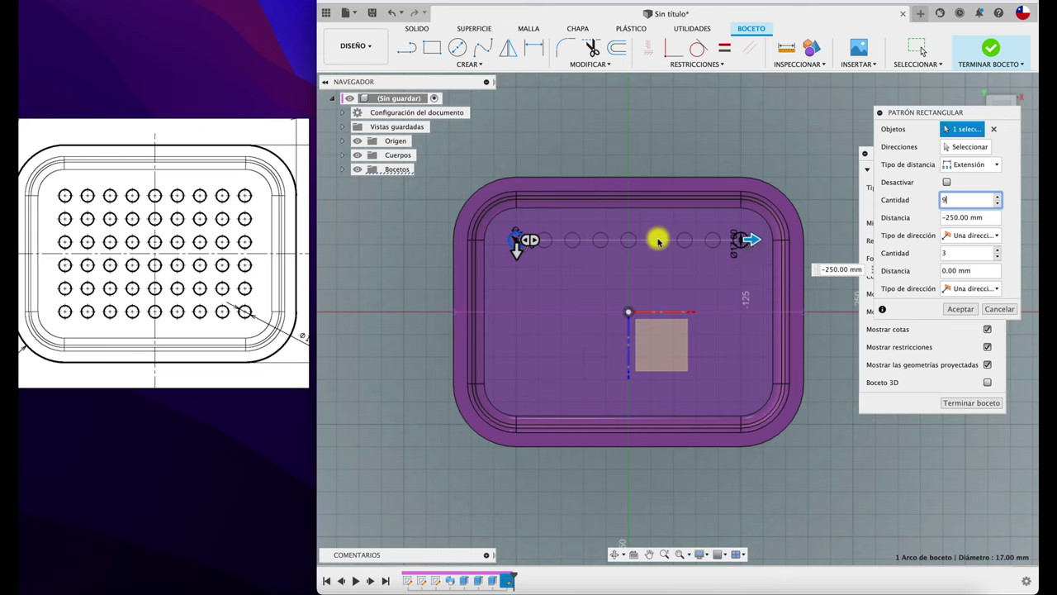
{"action": "left_click", "coordinate": [963, 313]}
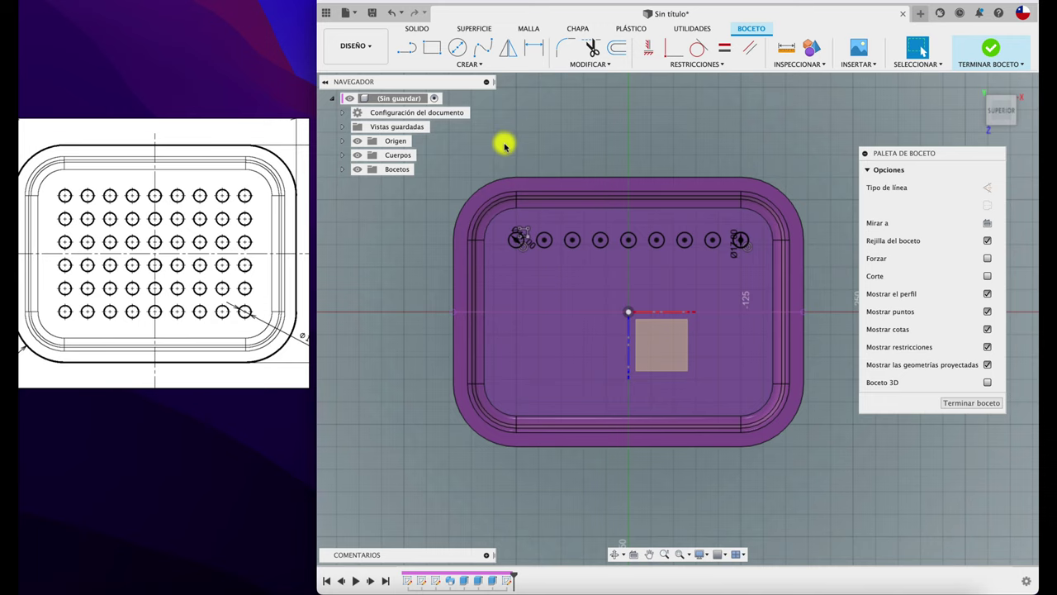
{"action": "left_click", "coordinate": [408, 47]}
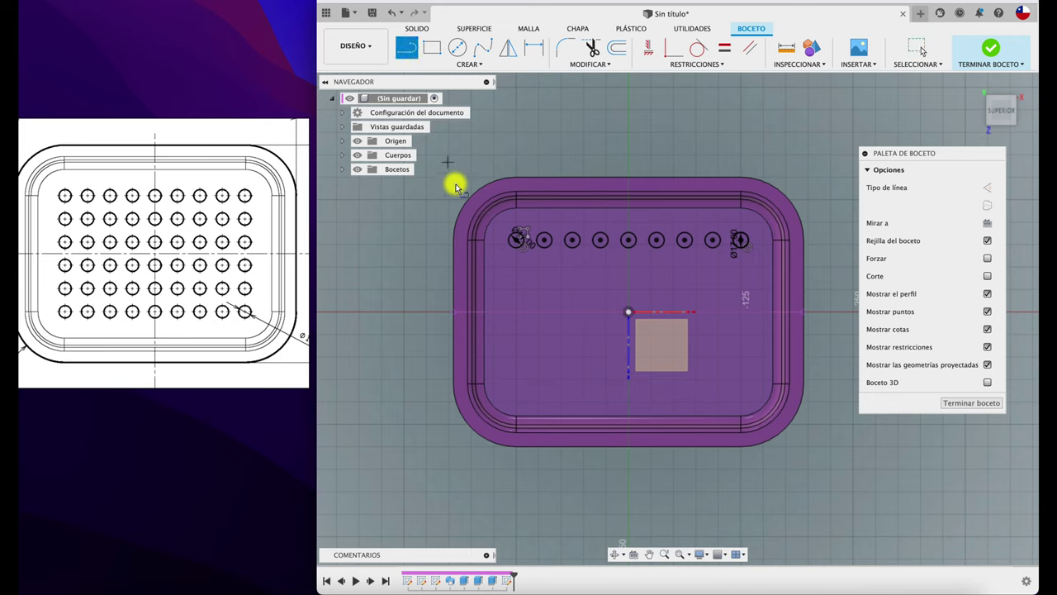
Draw a horizontal line across the tray floor and make it a centreline
{"action": "left_click", "coordinate": [483, 313]}
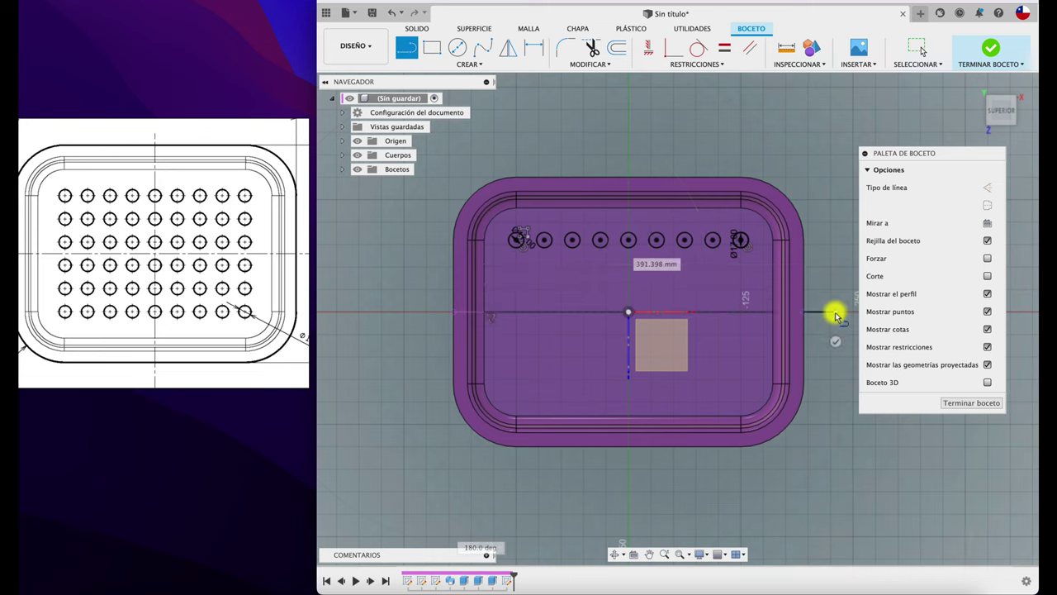
{"action": "left_click", "coordinate": [835, 313]}
{"action": "key", "text": "Escape"}
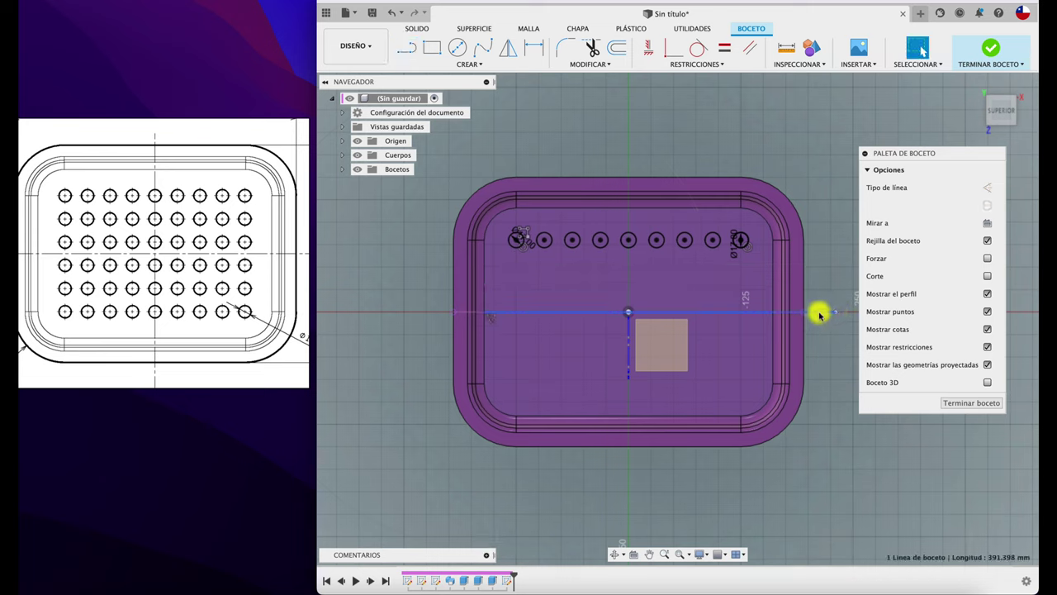
{"action": "left_click", "coordinate": [989, 206]}
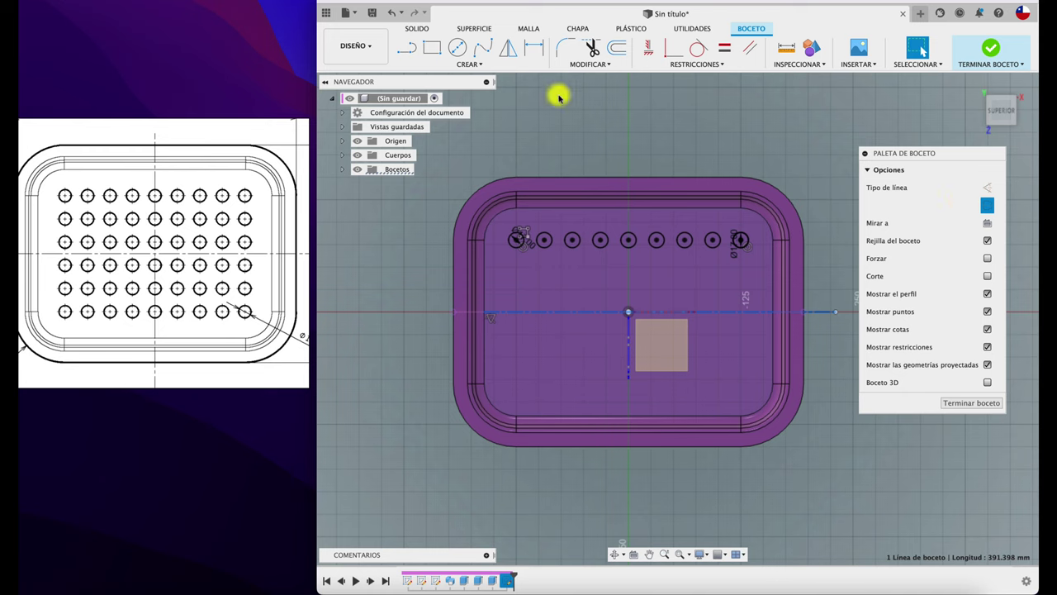
Start a mirror and select the top-row hole circles as the objects to mirror
{"action": "left_click", "coordinate": [507, 49]}
{"action": "left_click_drag", "start_coordinate": [502, 226], "coordinate": [758, 263]}
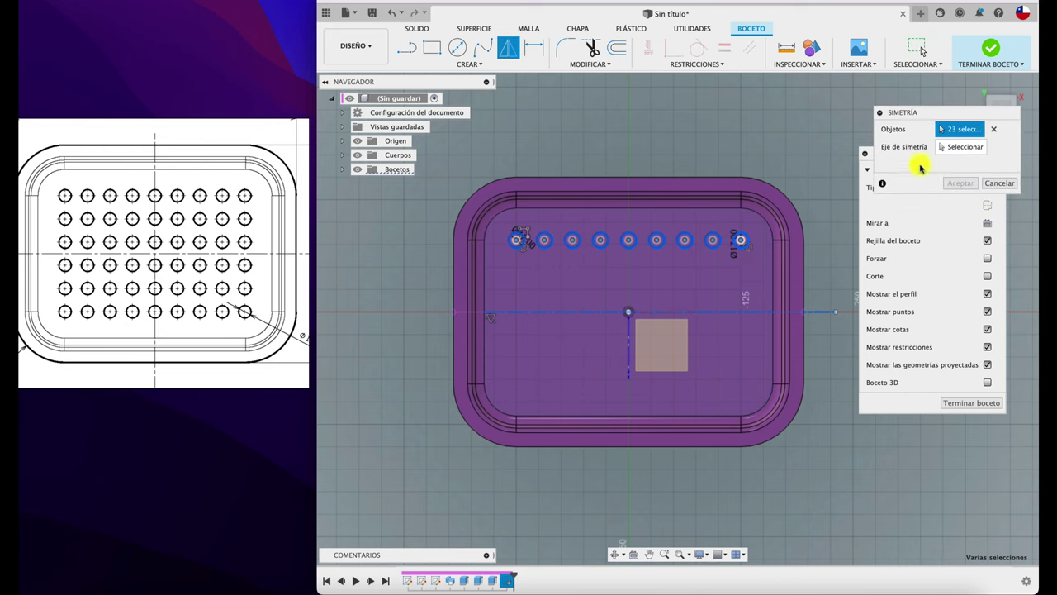
{"action": "left_click", "coordinate": [940, 150]}
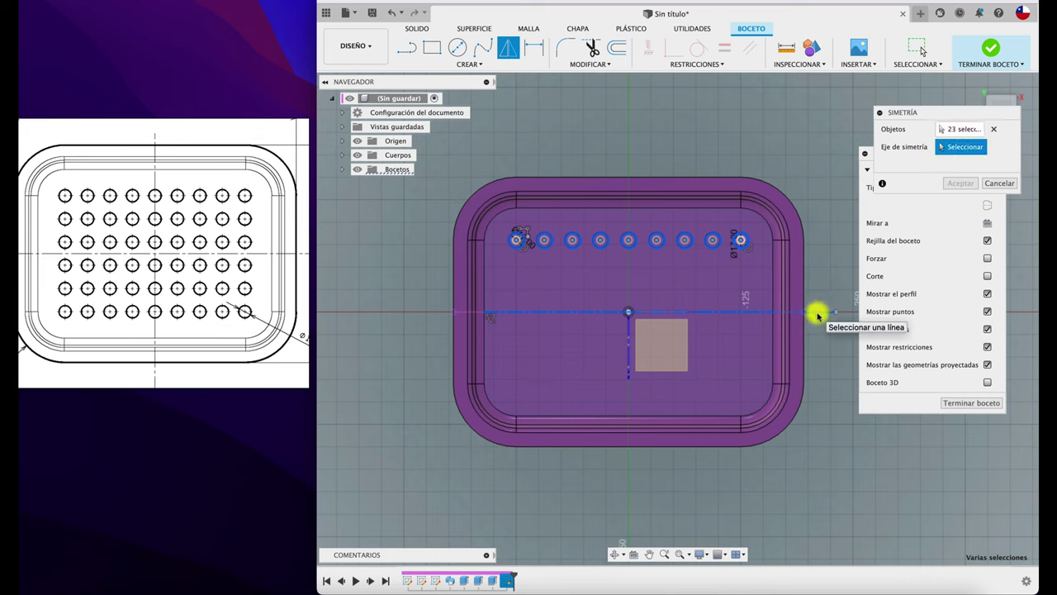
{"action": "left_click", "coordinate": [991, 130]}
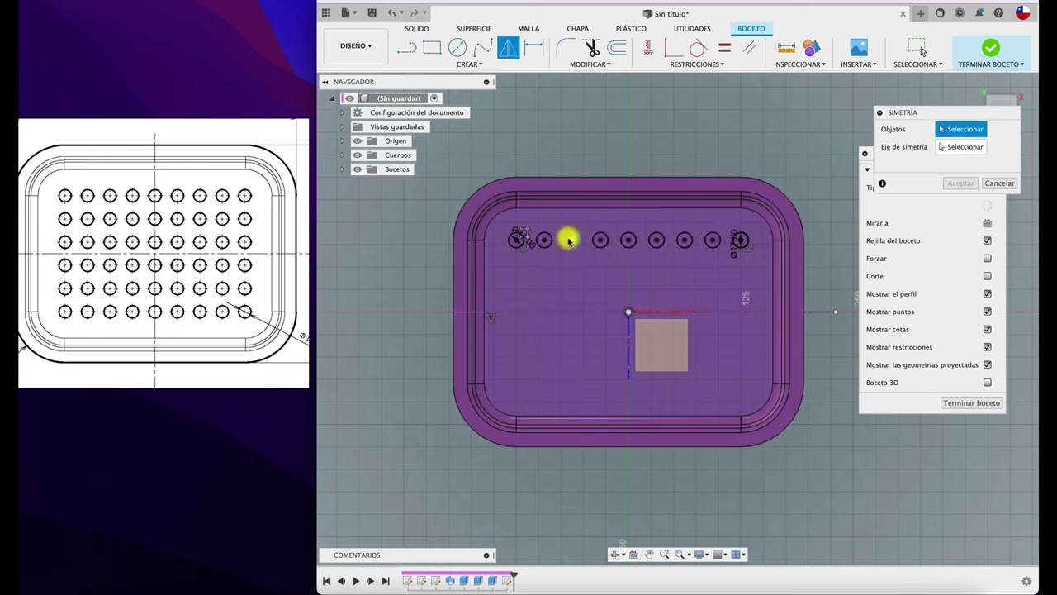
{"action": "left_click", "coordinate": [511, 246]}
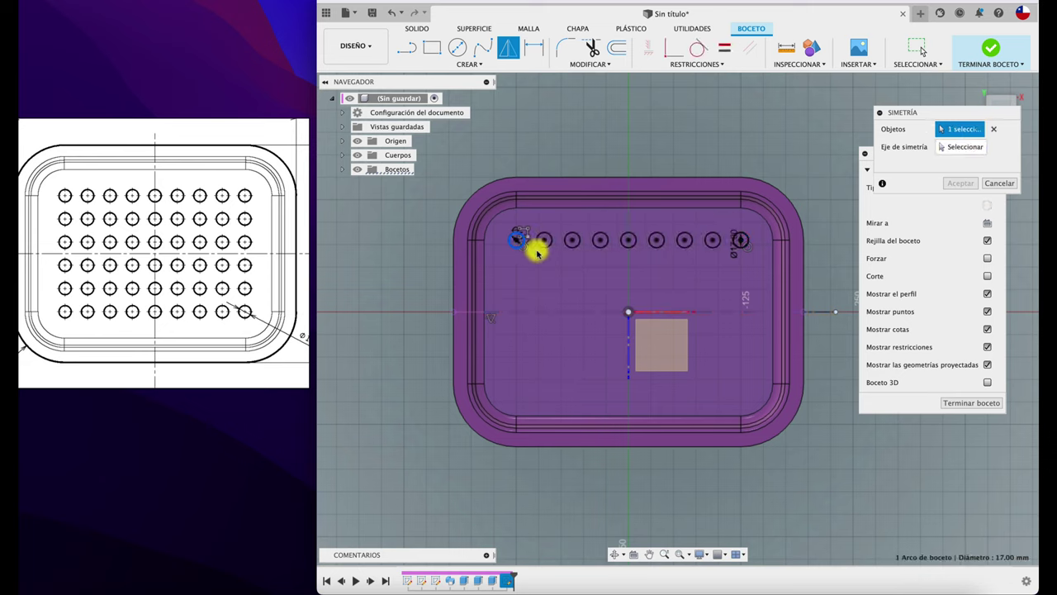
{"action": "left_click", "coordinate": [546, 246]}
{"action": "left_click", "coordinate": [574, 246]}
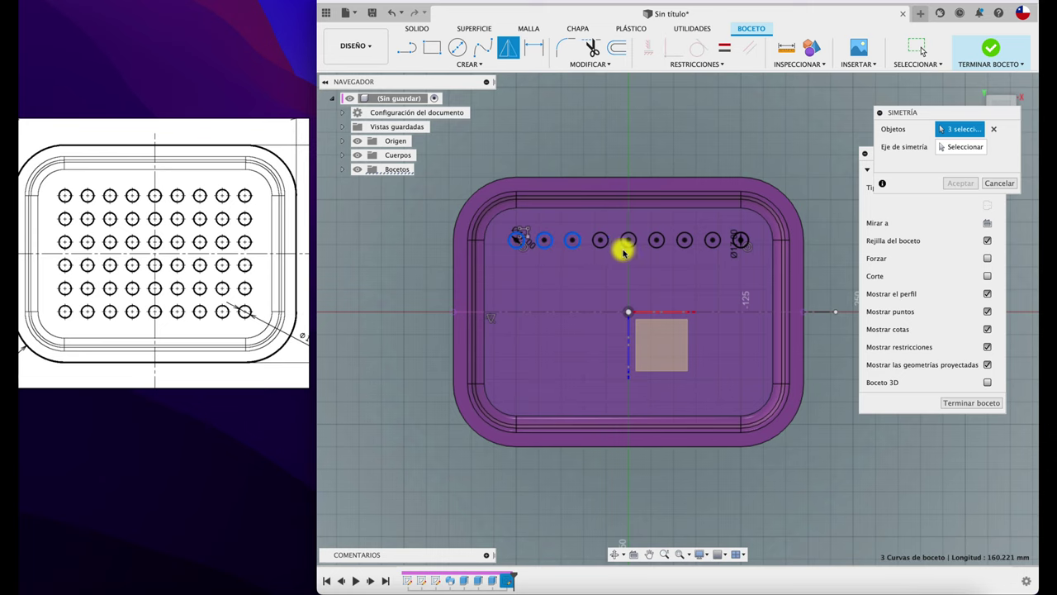
{"action": "left_click", "coordinate": [656, 244]}
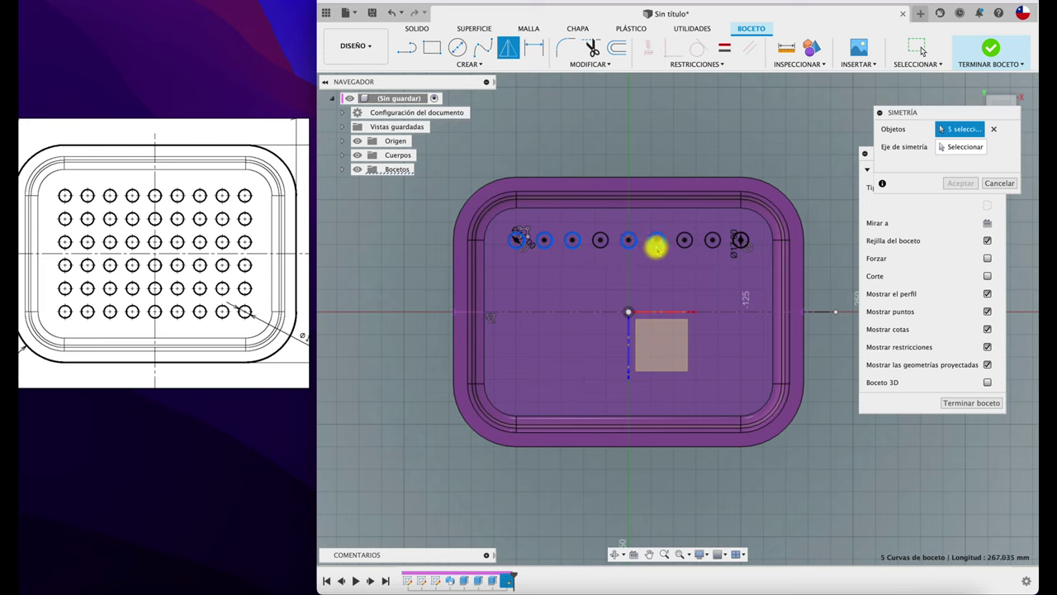
{"action": "left_click", "coordinate": [691, 245]}
{"action": "left_click", "coordinate": [715, 248]}
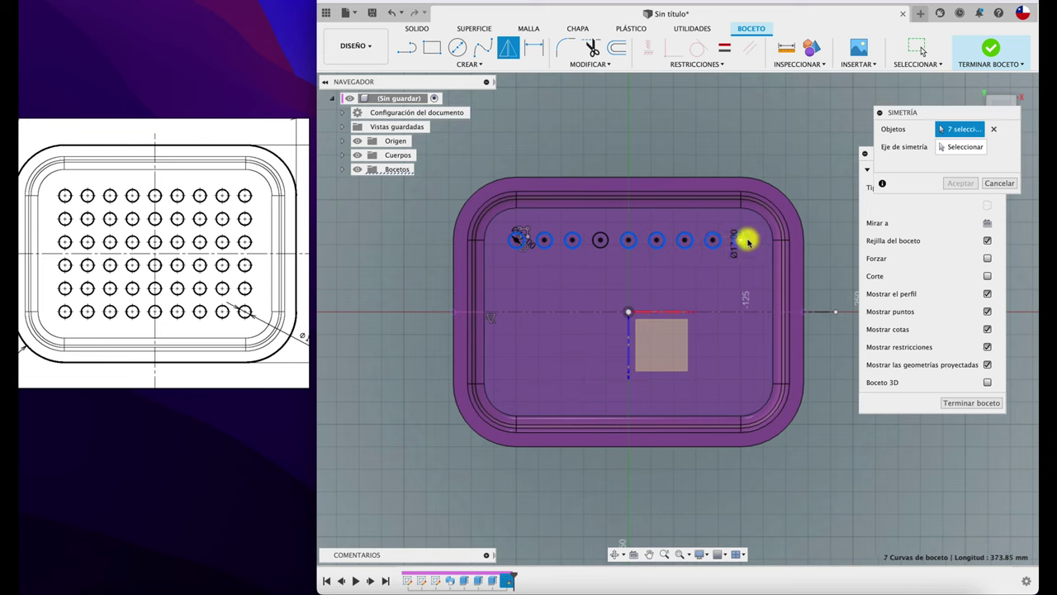
{"action": "left_click", "coordinate": [744, 240]}
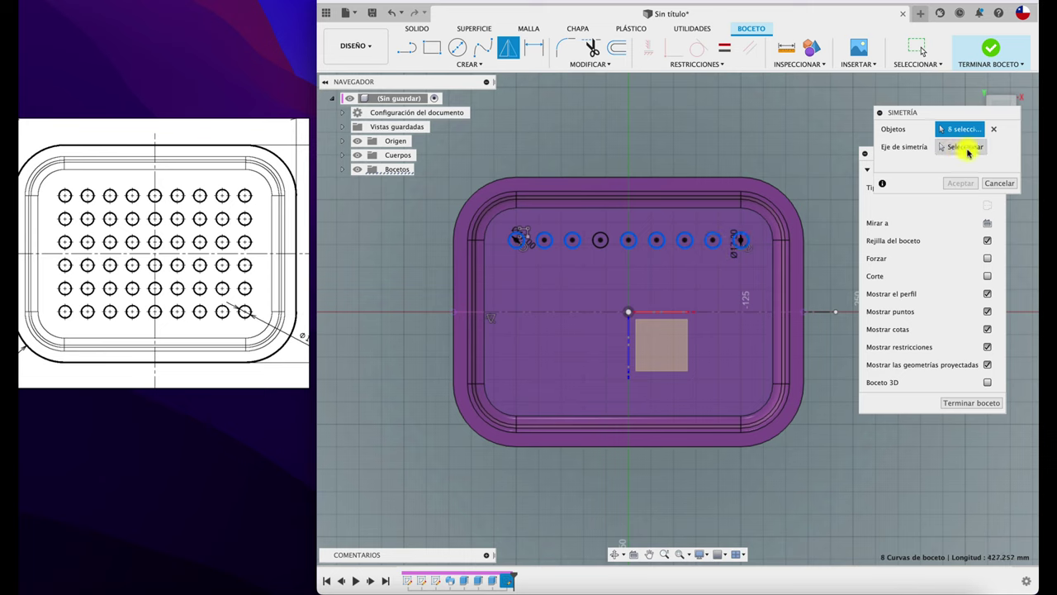
Mirror the selected circles across the horizontal centreline to create the bottom row
{"action": "left_click", "coordinate": [958, 147]}
{"action": "left_click", "coordinate": [817, 313]}
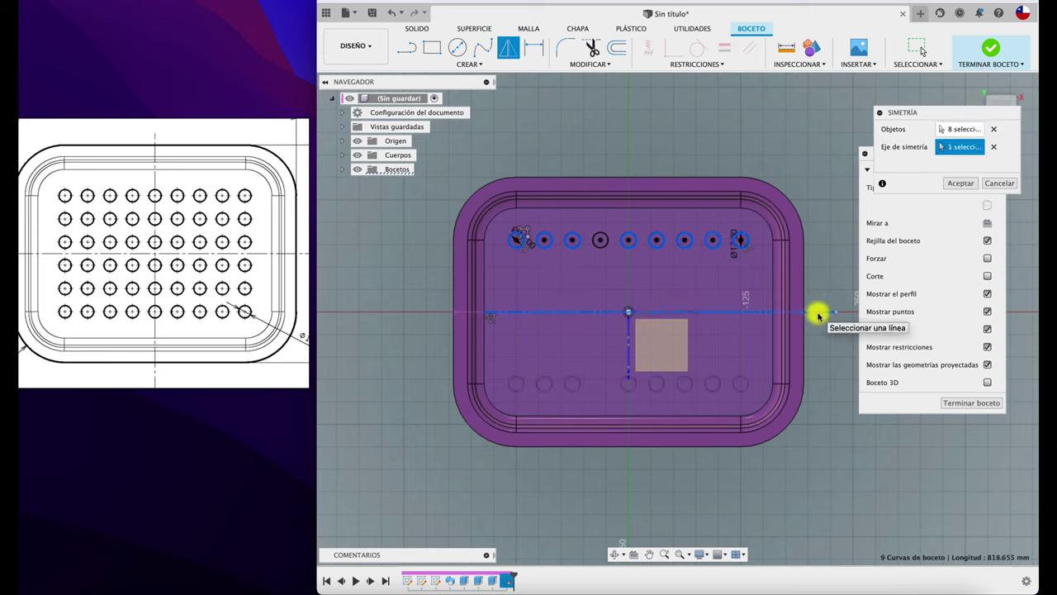
{"action": "left_click", "coordinate": [958, 128]}
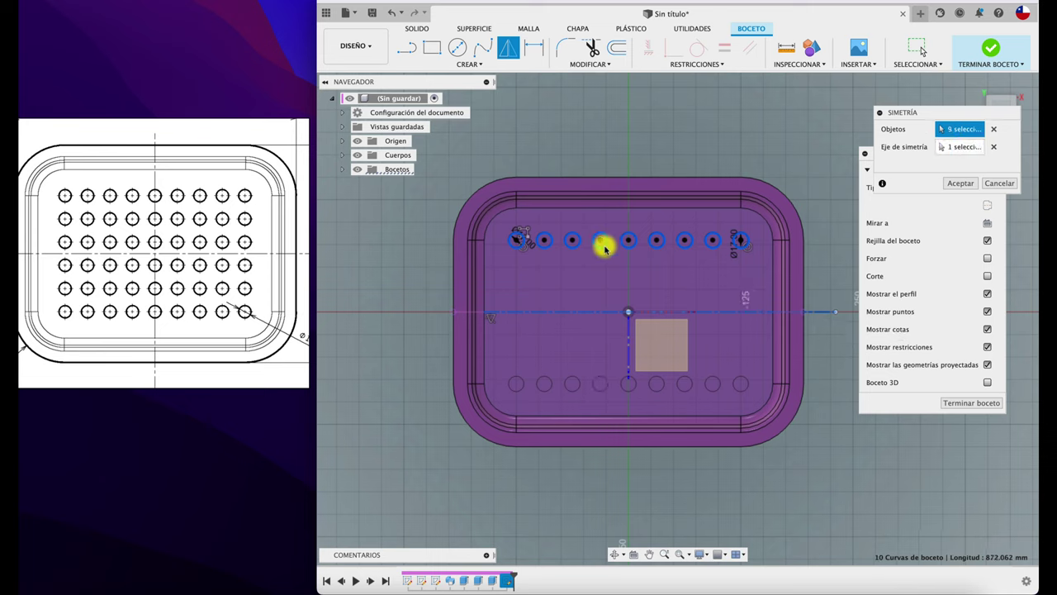
{"action": "left_click", "coordinate": [958, 183]}
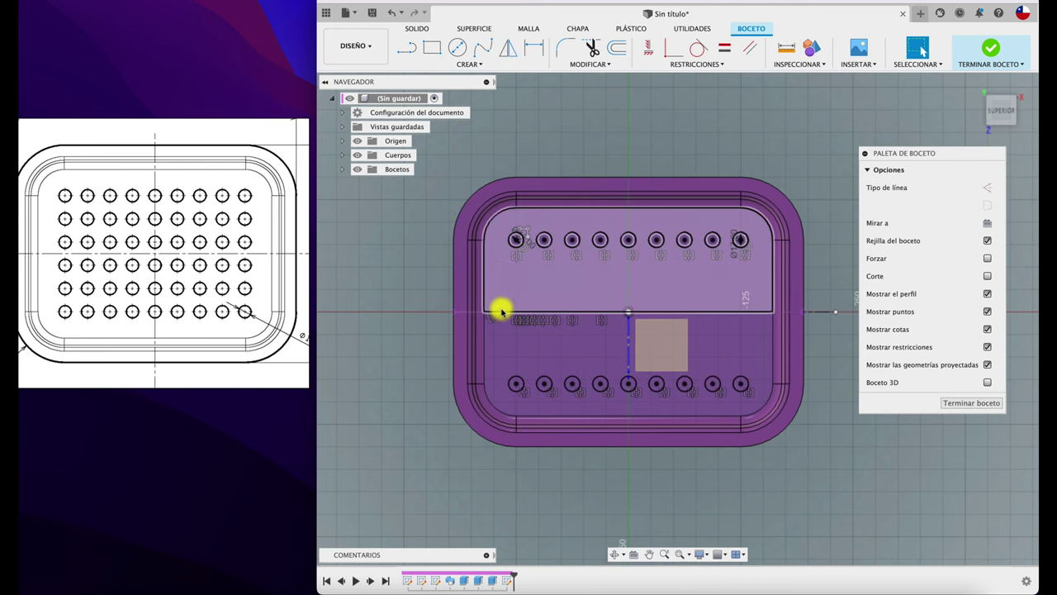
Start a rectangular pattern of the top-left circle with 4 copies in the first direction
{"action": "left_click", "coordinate": [470, 63]}
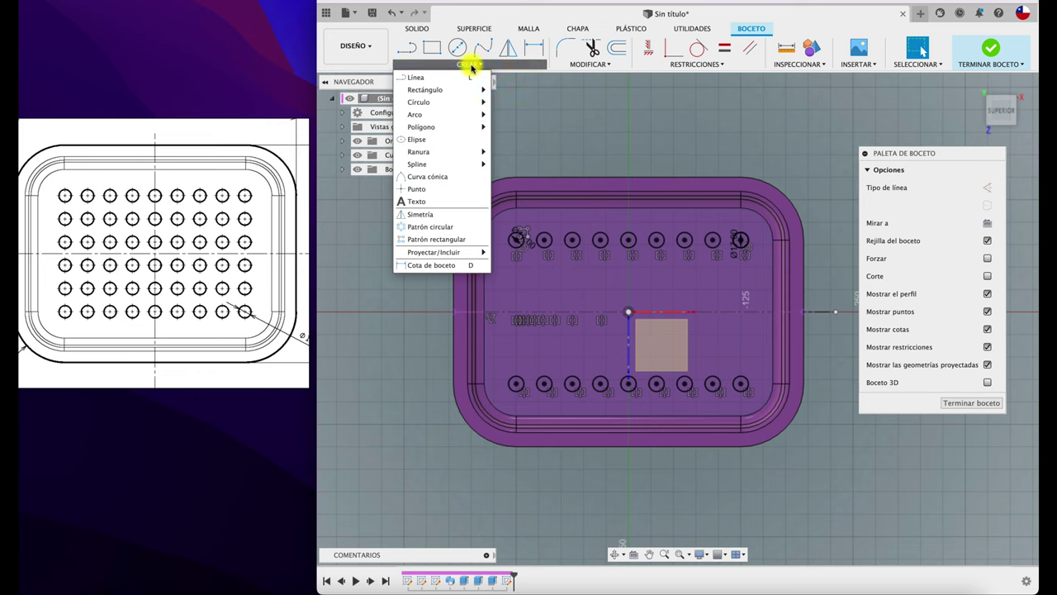
{"action": "left_click", "coordinate": [464, 238]}
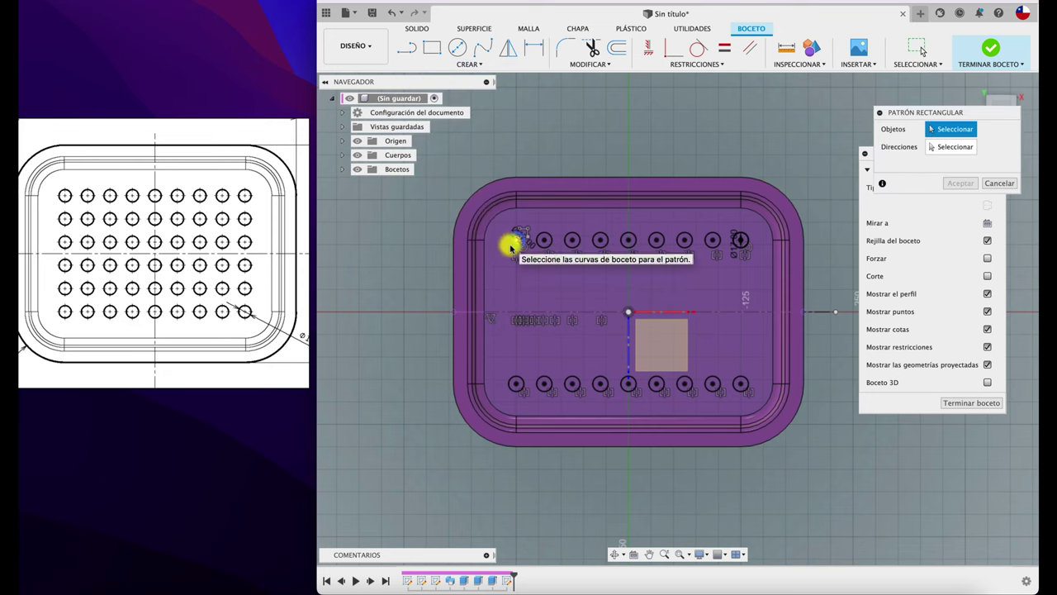
{"action": "left_click", "coordinate": [509, 239]}
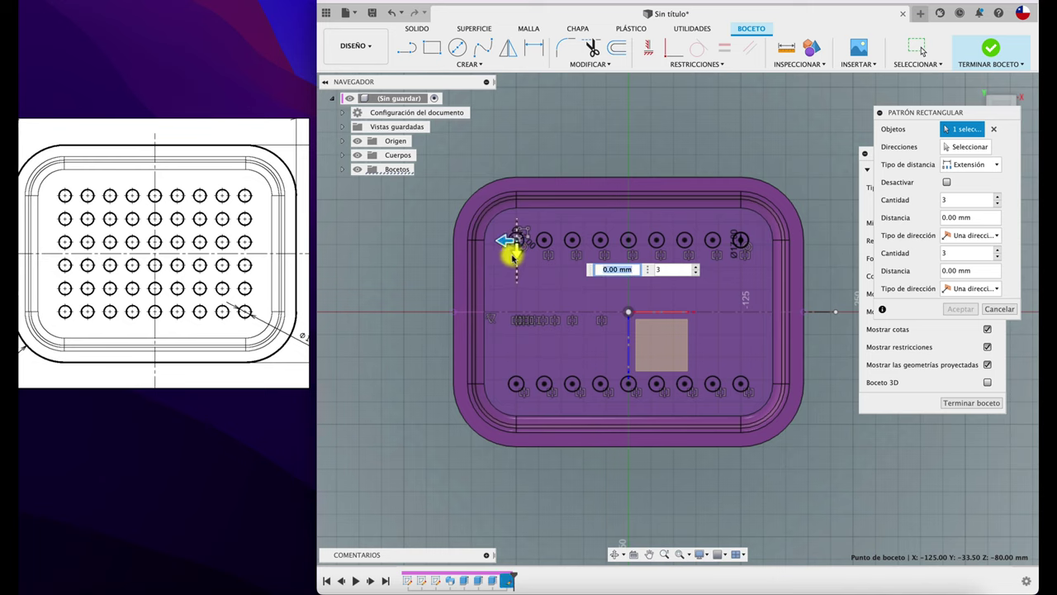
{"action": "mouse_move", "coordinate": [507, 240]}
{"action": "left_mouse_down"}
{"action": "mouse_move", "coordinate": [534, 361]}
{"action": "mouse_move", "coordinate": [534, 421]}
{"action": "mouse_move", "coordinate": [538, 384]}
{"action": "left_mouse_up"}
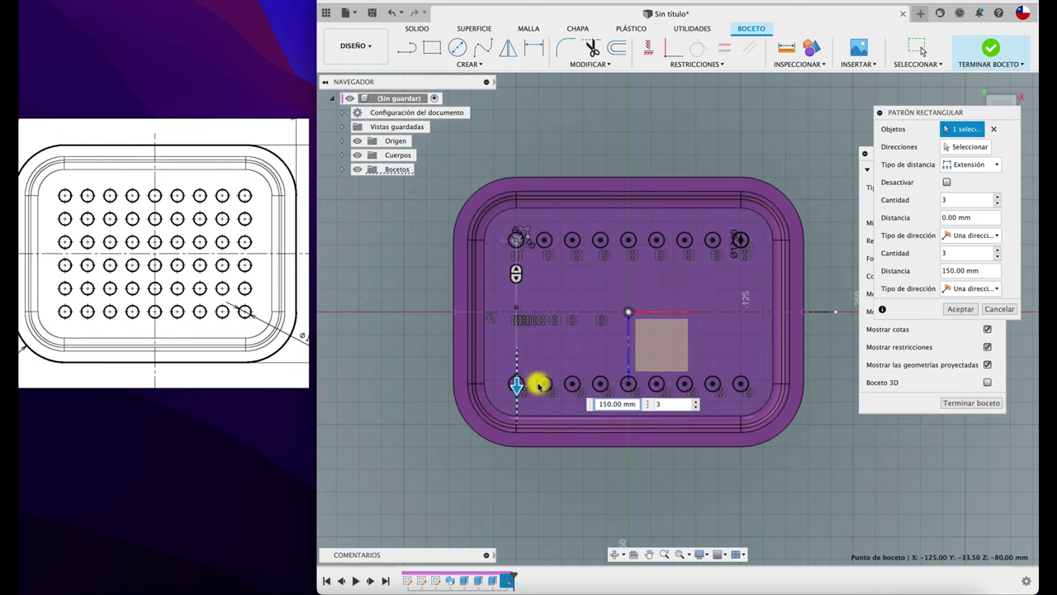
{"action": "left_click", "coordinate": [956, 219]}
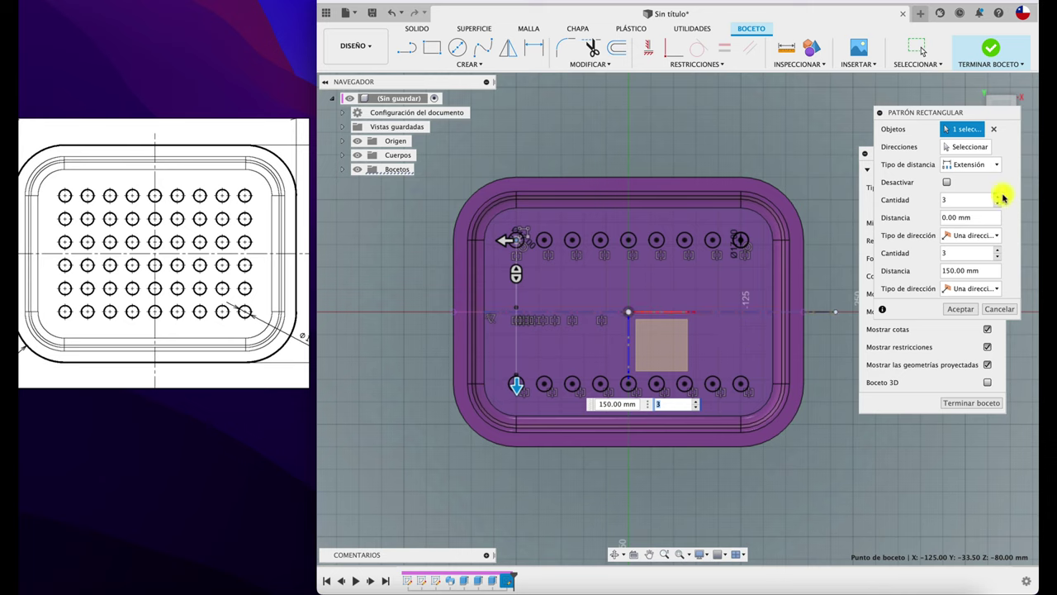
{"action": "left_click", "coordinate": [997, 199]}
{"action": "type", "text": "4"}
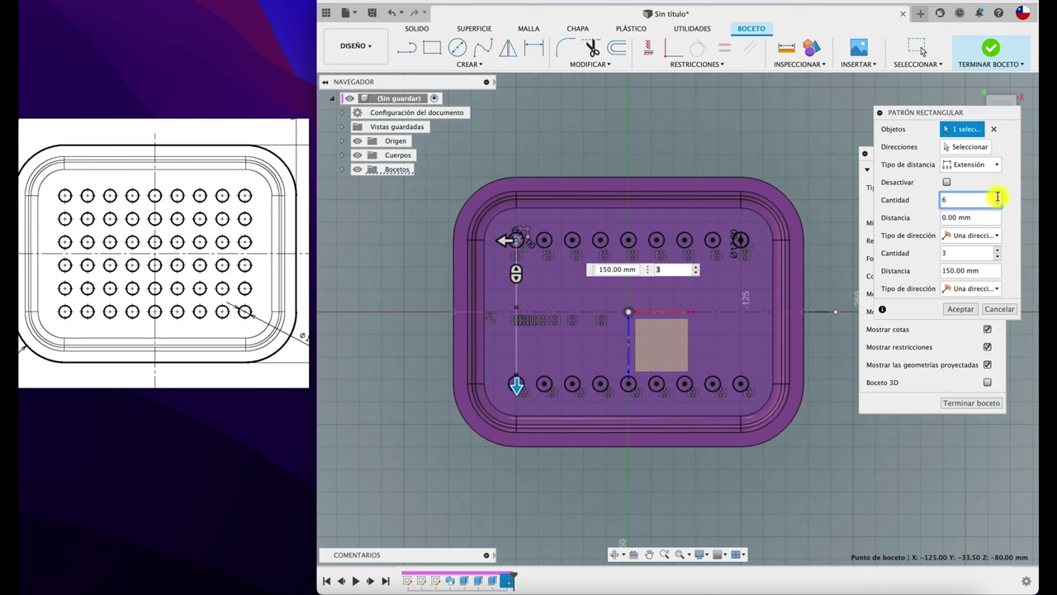
{"action": "scroll", "coordinate": [519, 384], "scroll_direction": "up", "scroll_amount": 1}
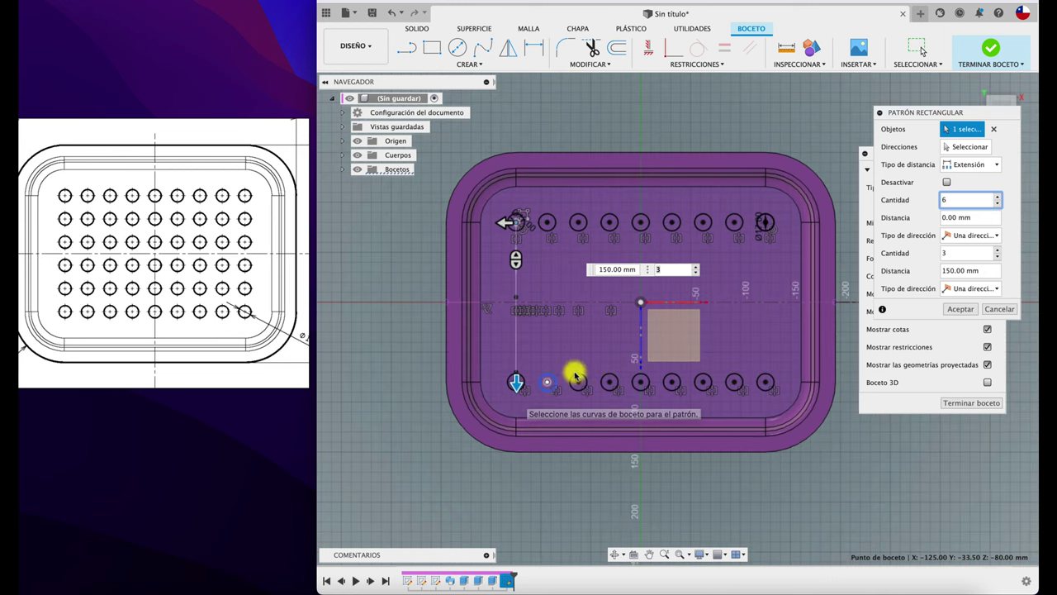
{"action": "left_click", "coordinate": [966, 147]}
{"action": "mouse_move", "coordinate": [519, 380]}
{"action": "left_mouse_down"}
{"action": "mouse_move", "coordinate": [548, 323]}
{"action": "mouse_move", "coordinate": [529, 340]}
{"action": "mouse_move", "coordinate": [525, 425]}
{"action": "mouse_move", "coordinate": [525, 385]}
{"action": "left_mouse_up"}
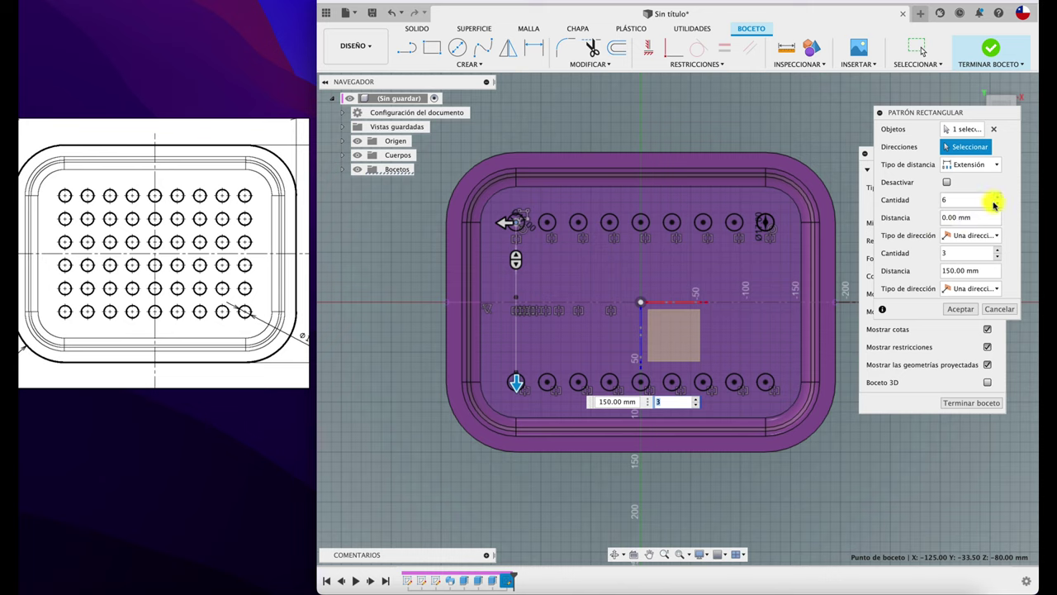
Set the second-direction quantity to 6 over 160 mm and confirm the pattern
{"action": "left_click", "coordinate": [997, 253]}
{"action": "type", "text": "4"}
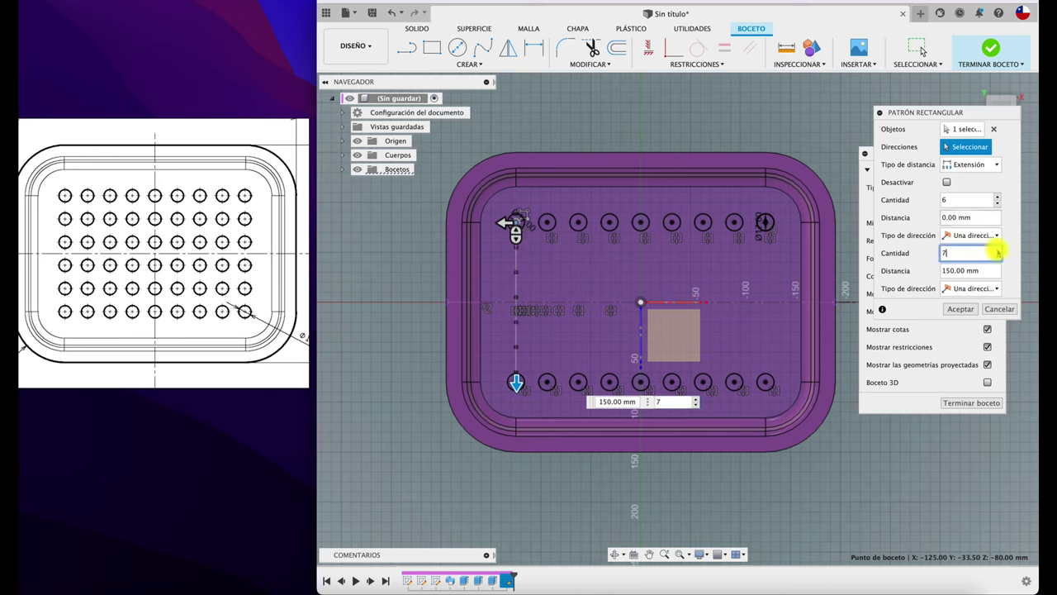
{"action": "scroll", "coordinate": [537, 270], "scroll_direction": "up", "scroll_amount": 3}
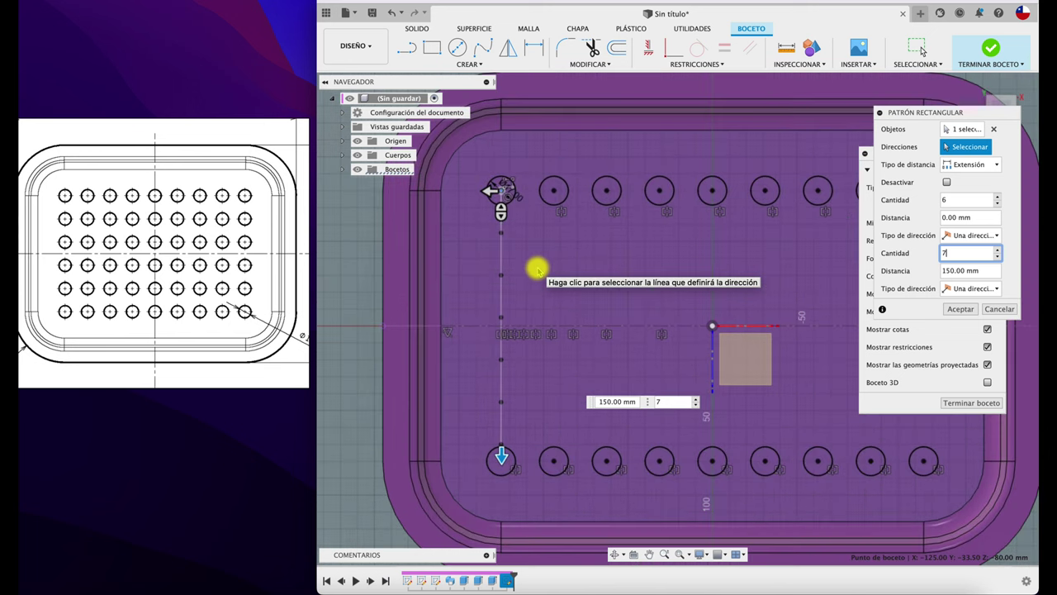
{"action": "left_click", "coordinate": [998, 258]}
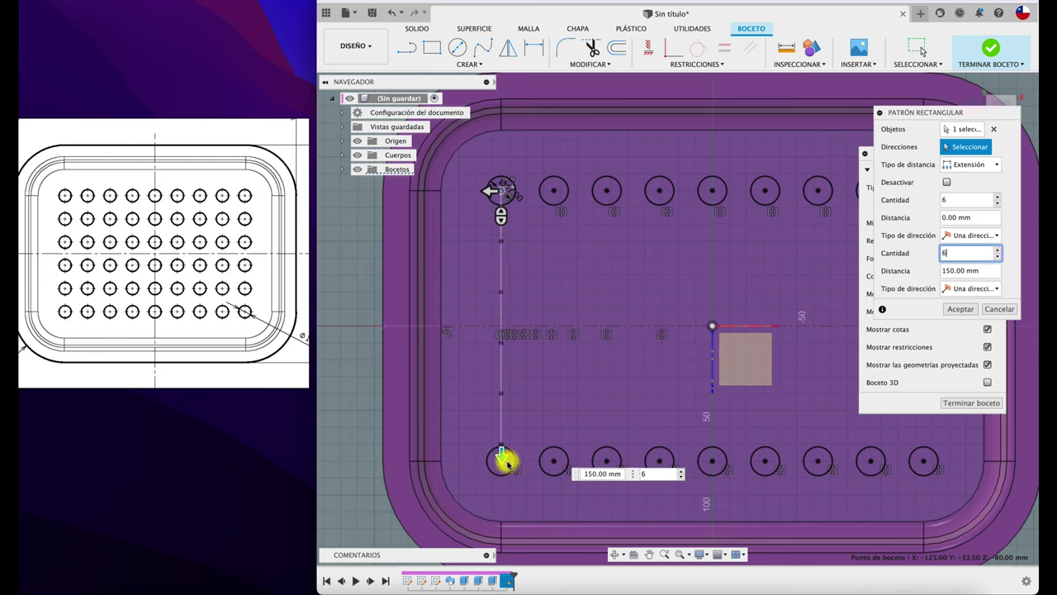
{"action": "left_click_drag", "start_coordinate": [501, 454], "coordinate": [501, 472]}
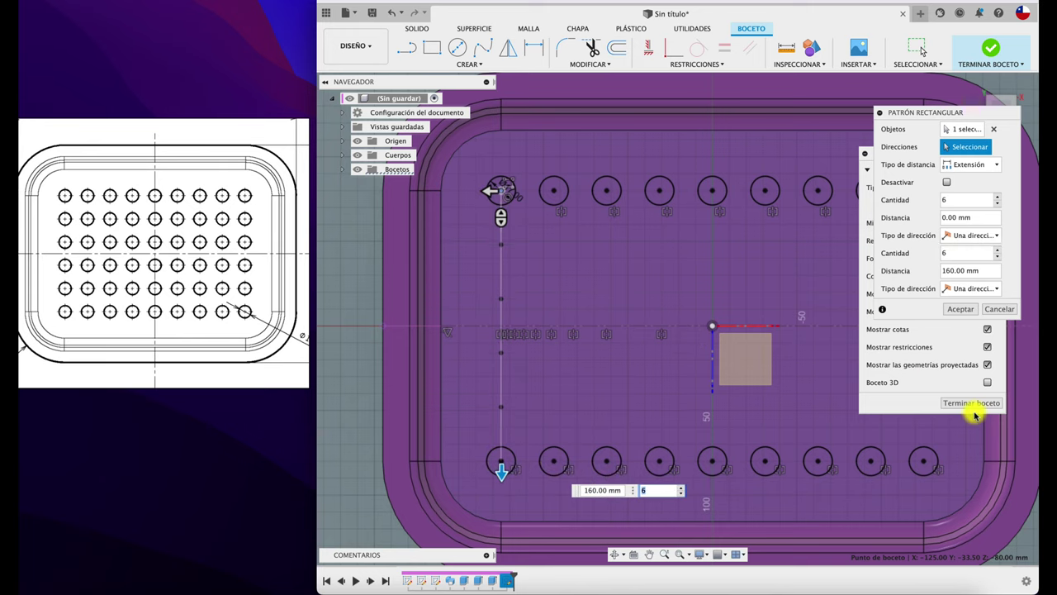
{"action": "left_click", "coordinate": [963, 309]}
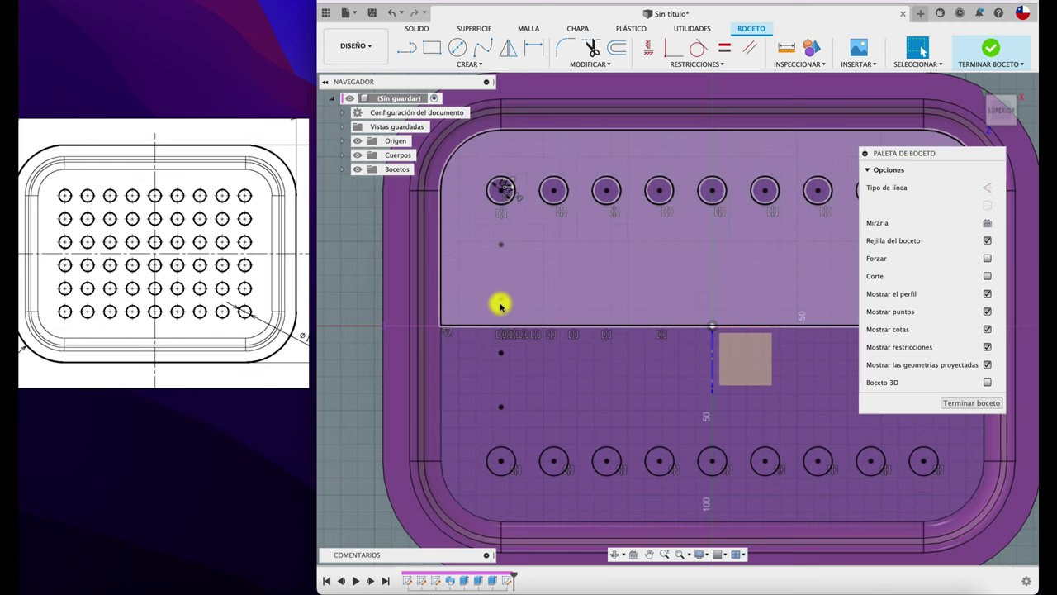
Draw 17 mm circles on the first two left-column pattern points
{"action": "left_click", "coordinate": [457, 47]}
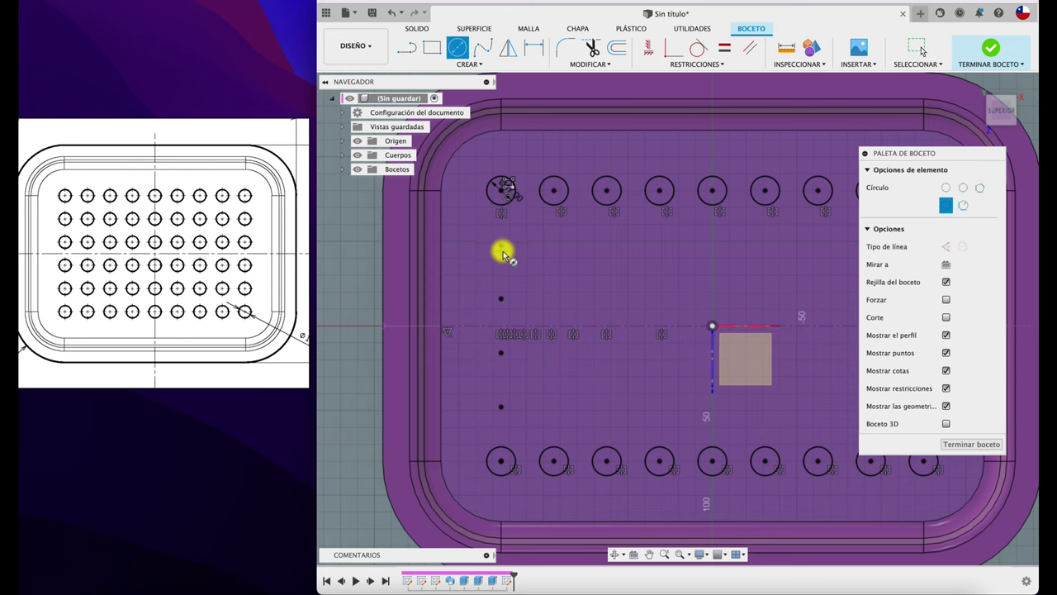
{"action": "left_click", "coordinate": [501, 245]}
{"action": "type", "text": "17"}
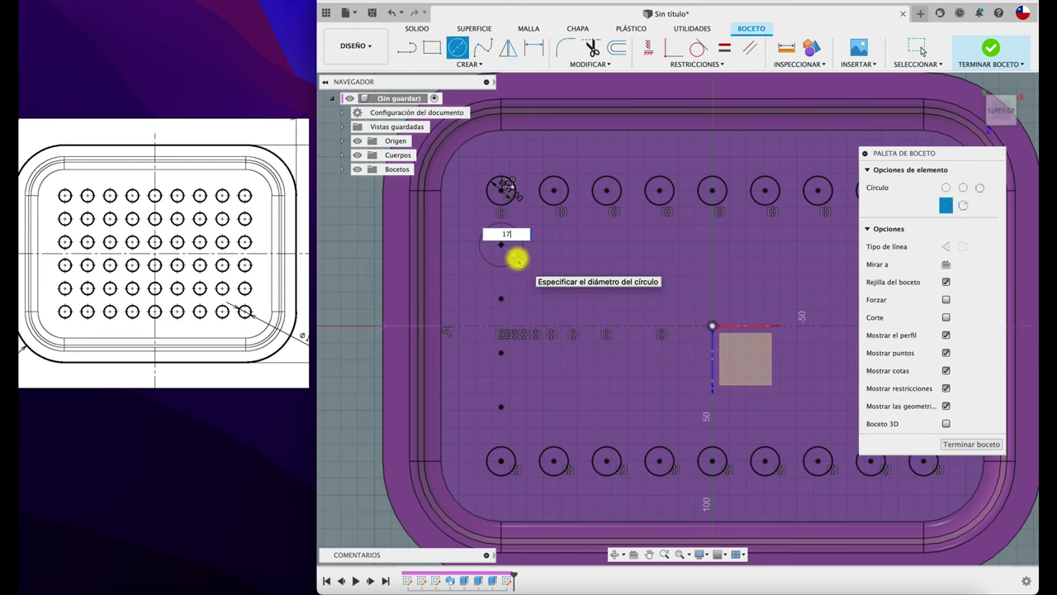
{"action": "key", "text": "Return"}
{"action": "key", "text": "Escape"}
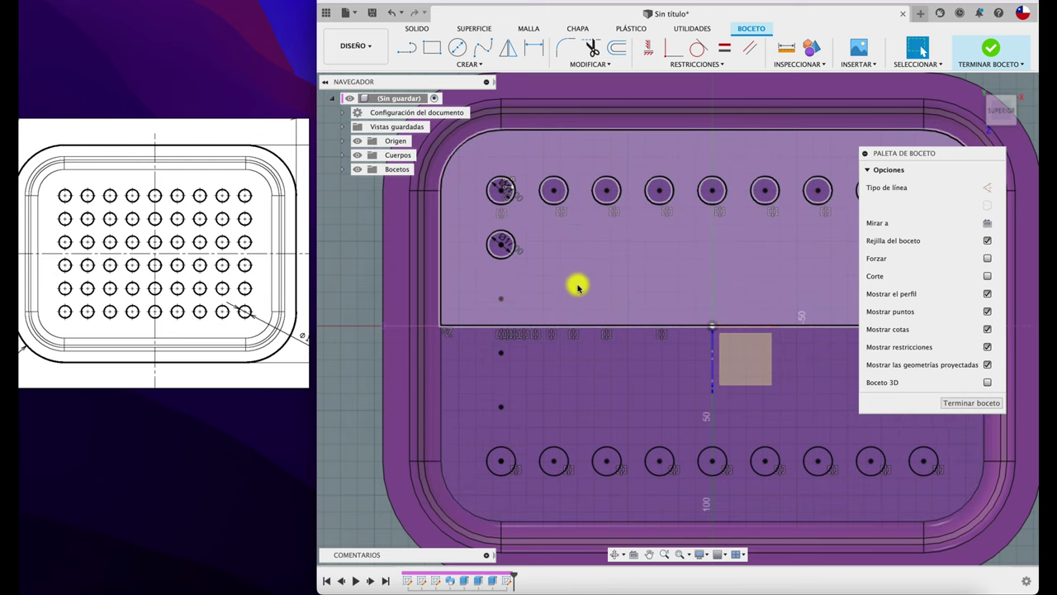
{"action": "key", "text": "c"}
{"action": "left_click", "coordinate": [501, 298]}
{"action": "type", "text": "17"}
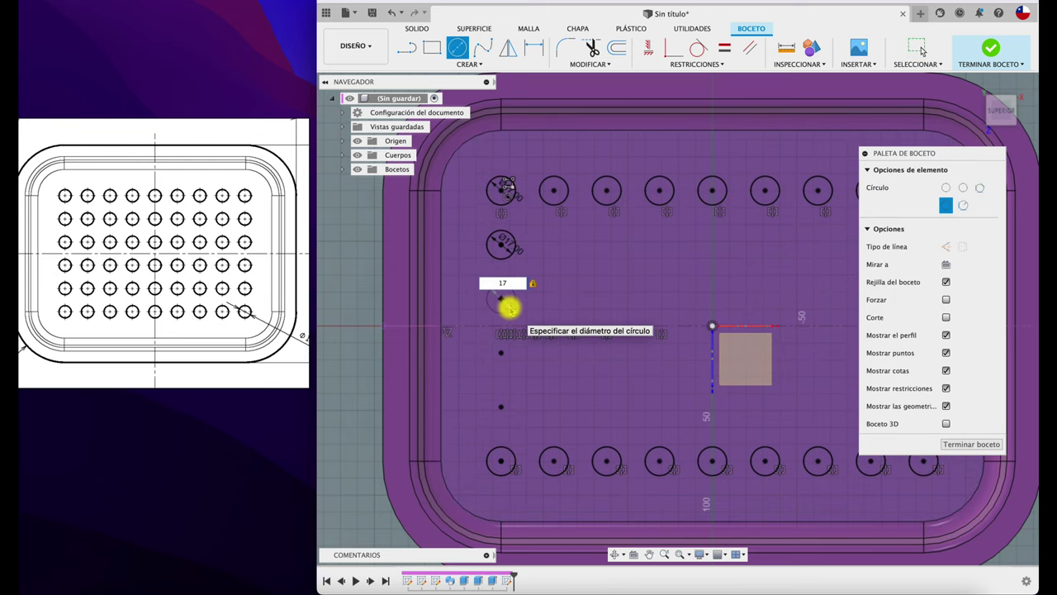
{"action": "key", "text": "Return"}
{"action": "key", "text": "Escape"}
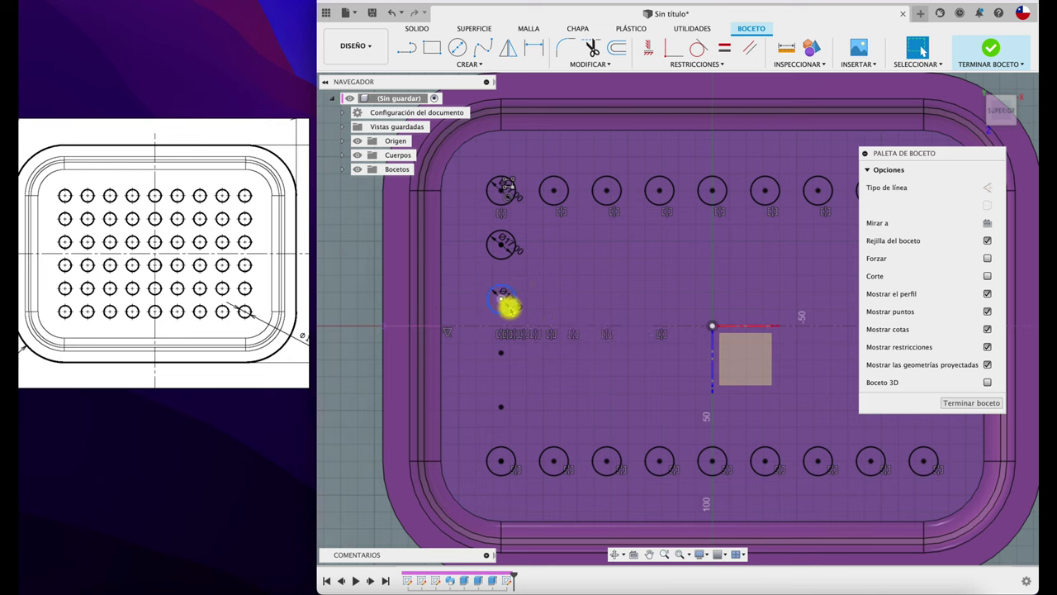
Draw 17 mm circles on the third and lowest left-column points
{"action": "key", "text": "c"}
{"action": "left_click", "coordinate": [500, 352]}
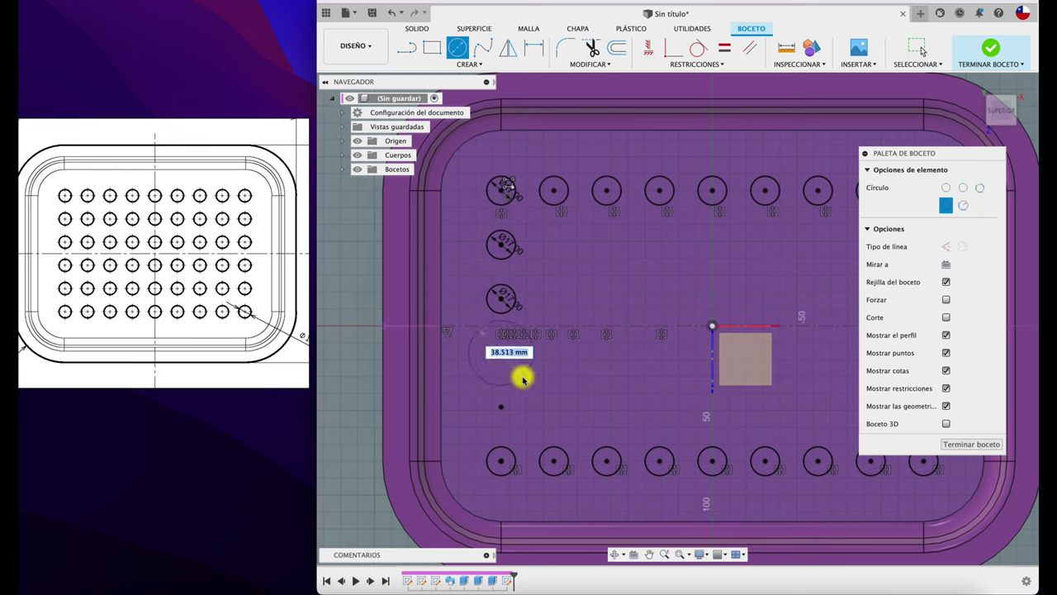
{"action": "type", "text": "17"}
{"action": "key", "text": "Return"}
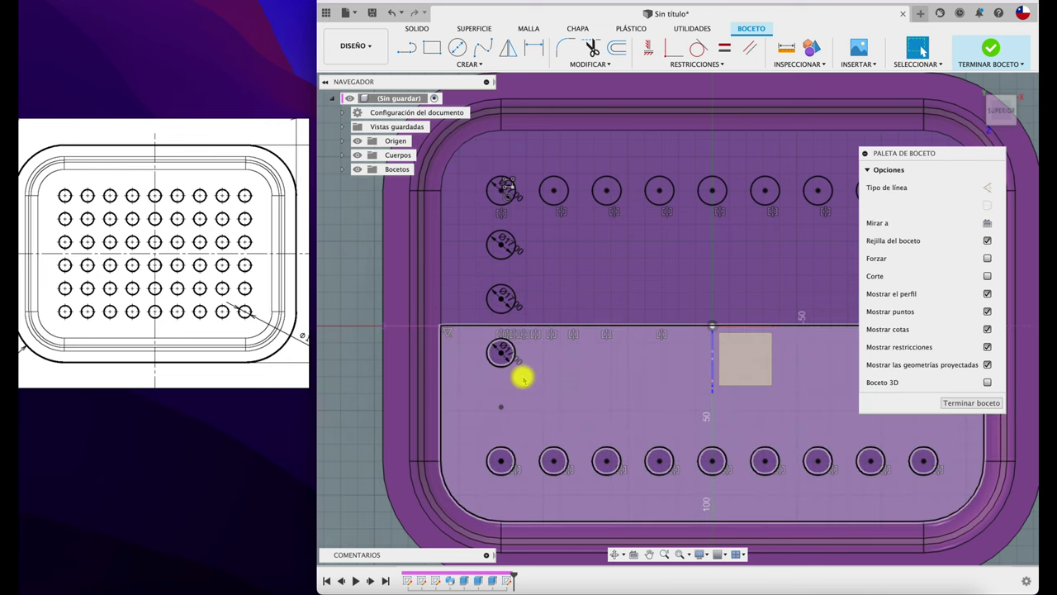
{"action": "left_click", "coordinate": [504, 412]}
{"action": "type", "text": "17"}
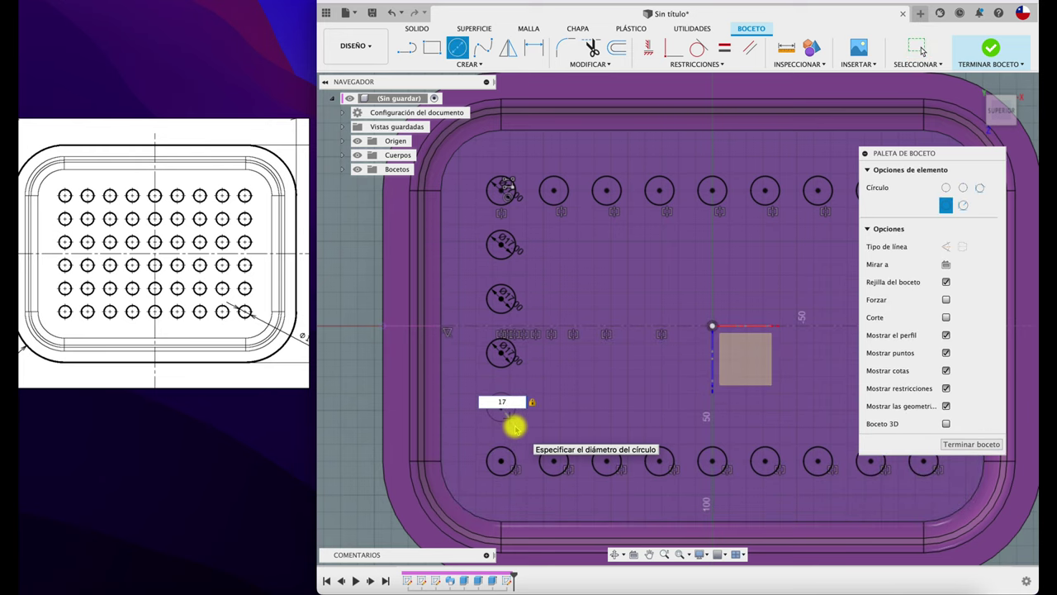
{"action": "key", "text": "Return"}
{"action": "key", "text": "Escape"}
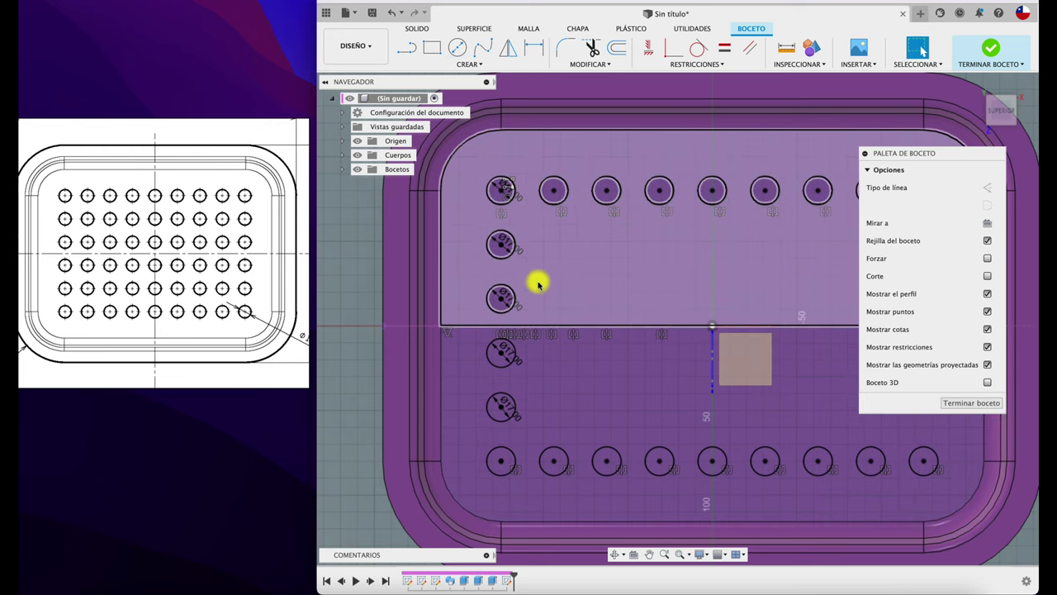
{"action": "middle_click_drag", "start_coordinate": [538, 281], "coordinate": [458, 264]}
{"action": "scroll", "coordinate": [473, 288], "scroll_direction": "down", "scroll_amount": 2}
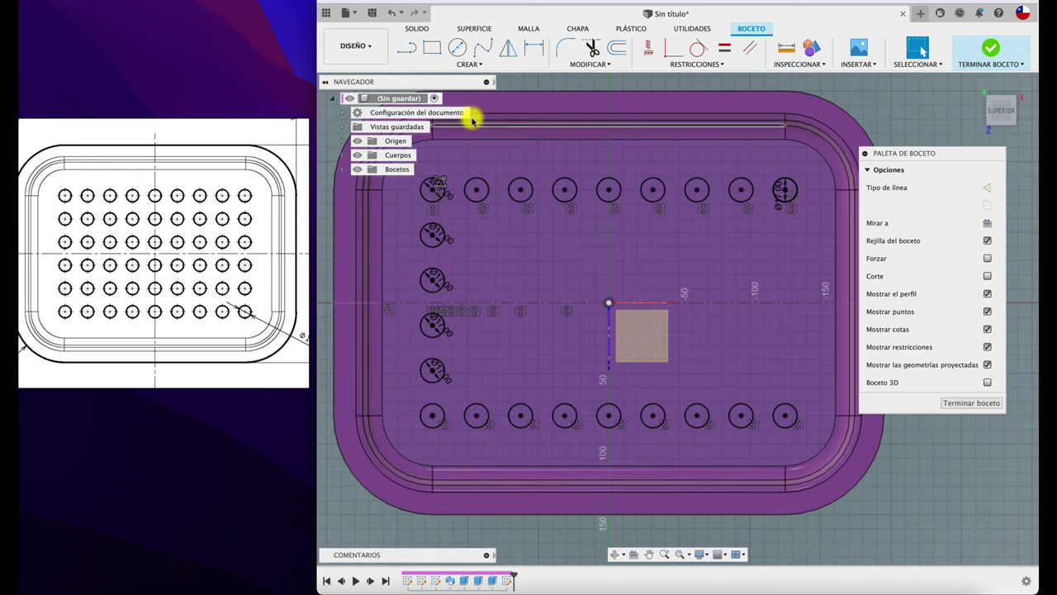
Rectangular-pattern the left column of circles toward the right, spanning 250 mm
{"action": "left_click", "coordinate": [567, 304]}
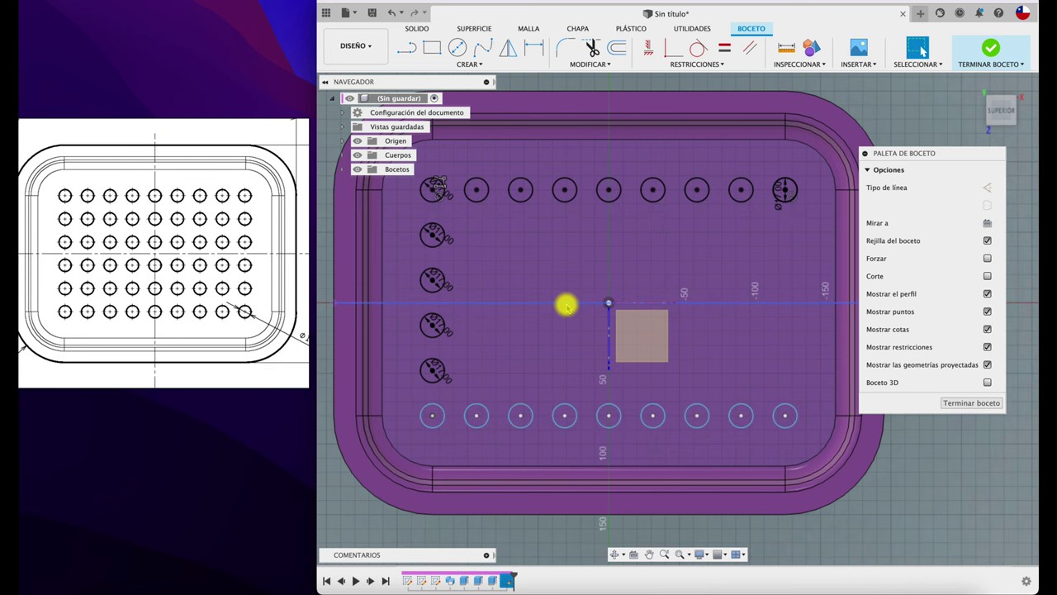
{"action": "middle_click_drag", "start_coordinate": [567, 498], "coordinate": [630, 479]}
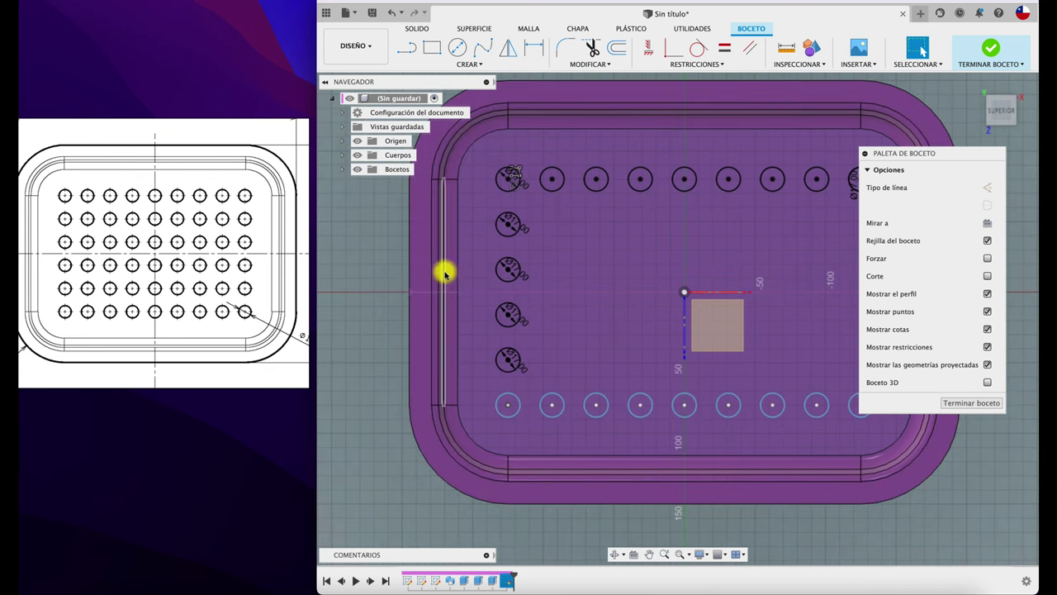
{"action": "left_click", "coordinate": [477, 293]}
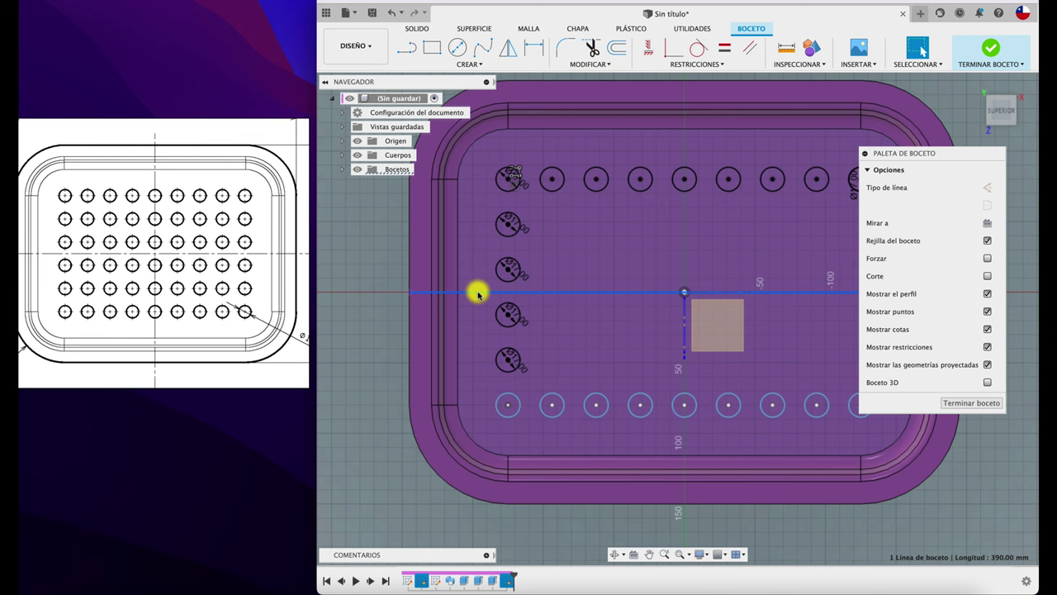
{"action": "left_click", "coordinate": [476, 66]}
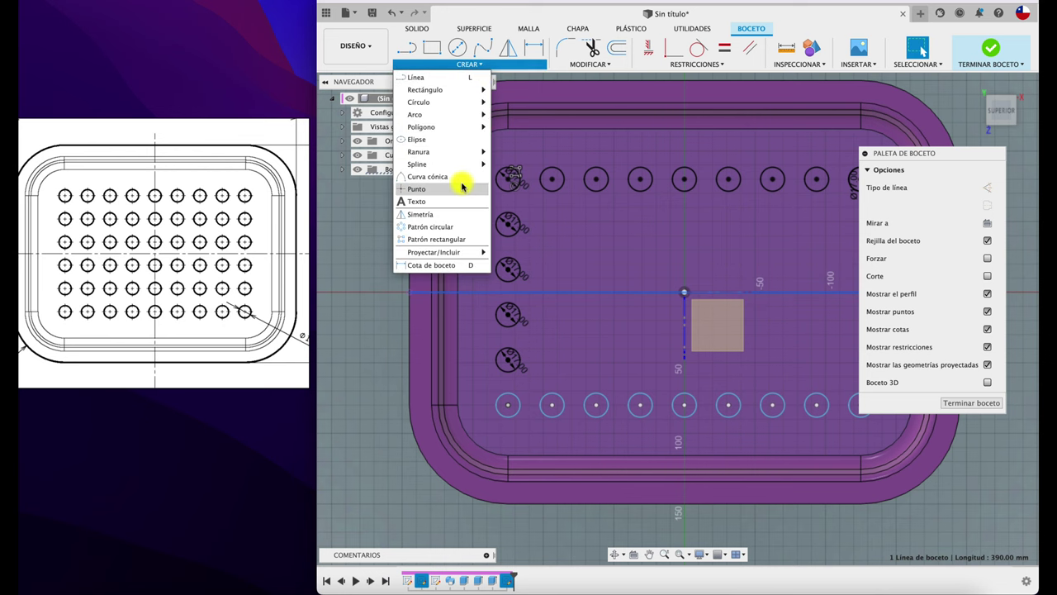
{"action": "left_click", "coordinate": [459, 239]}
{"action": "left_click_drag", "start_coordinate": [487, 207], "coordinate": [544, 371]}
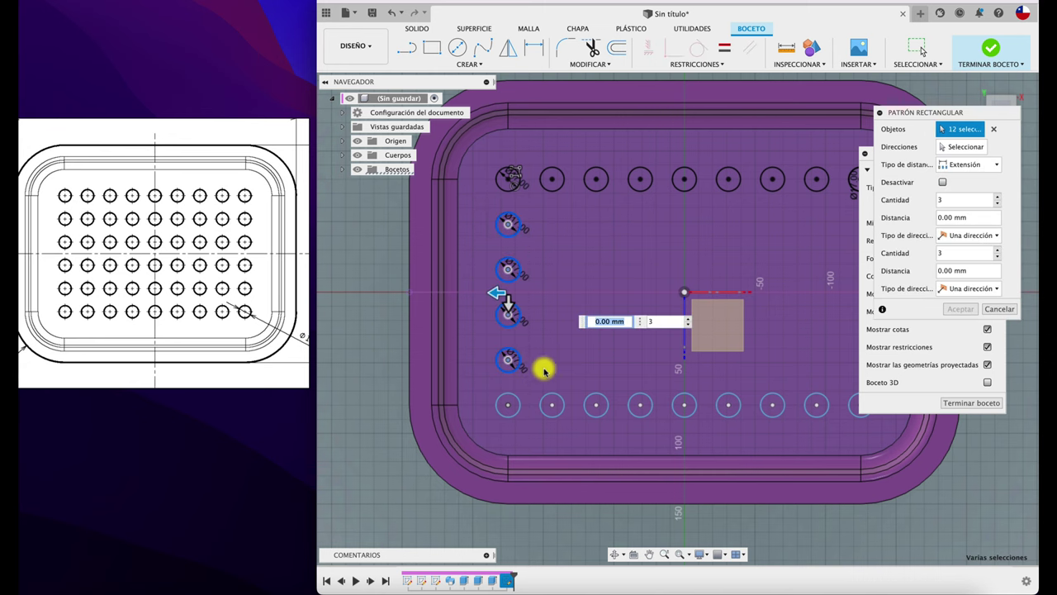
{"action": "left_click_drag", "start_coordinate": [496, 292], "coordinate": [610, 292]}
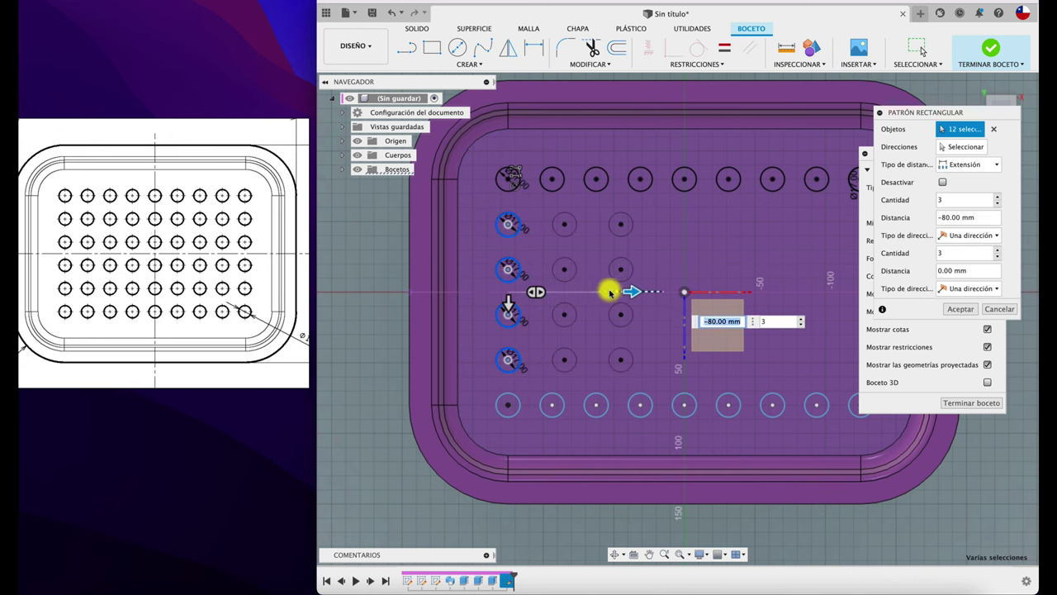
{"action": "middle_click_drag", "start_coordinate": [610, 291], "coordinate": [477, 329]}
{"action": "left_click_drag", "start_coordinate": [498, 316], "coordinate": [732, 312]}
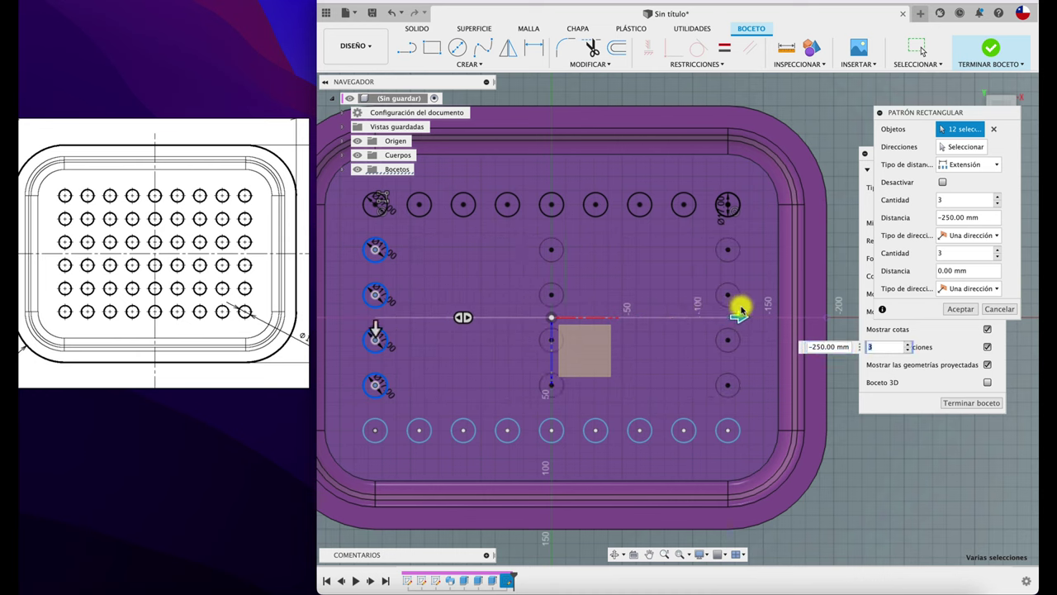
Raise the pattern quantity to 9 columns and accept it
{"action": "left_click", "coordinate": [997, 248]}
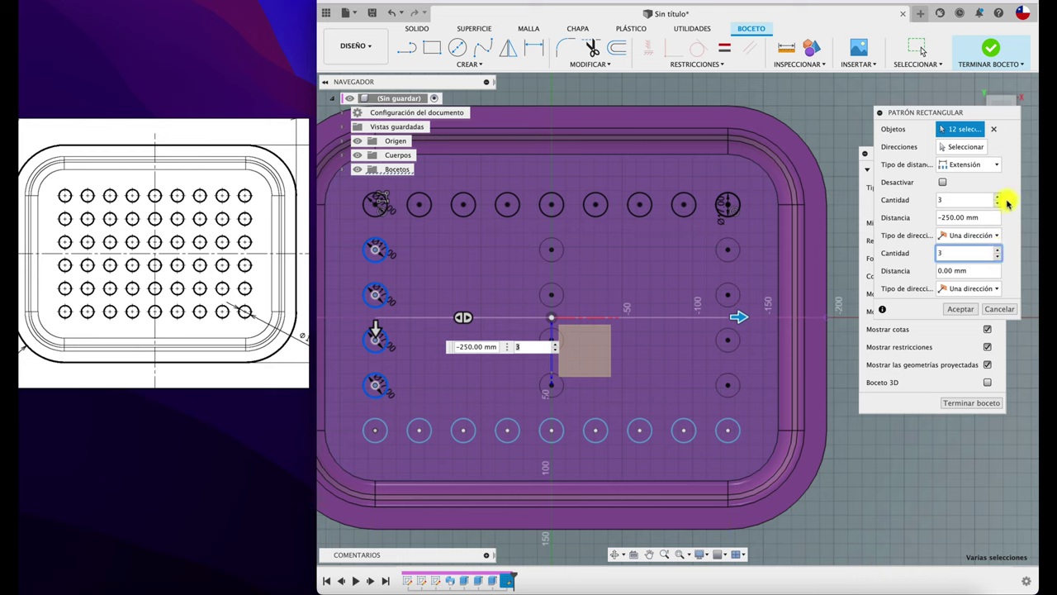
{"action": "left_click", "coordinate": [998, 197]}
{"action": "left_click", "coordinate": [998, 197]}
{"action": "left_click", "coordinate": [998, 197]}
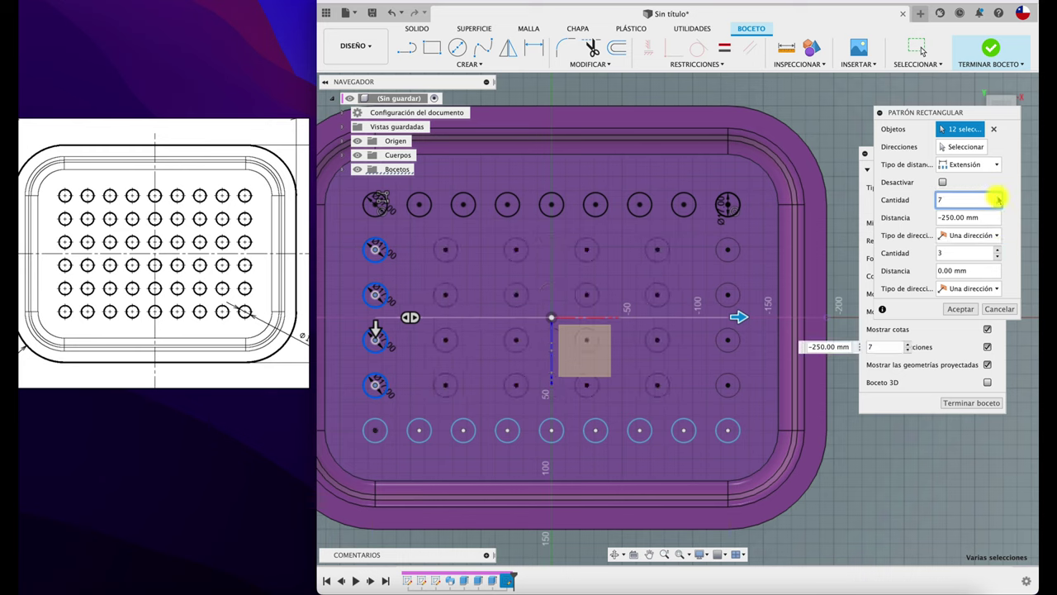
{"action": "left_click", "coordinate": [998, 198]}
{"action": "left_click", "coordinate": [997, 197]}
{"action": "left_click", "coordinate": [998, 197]}
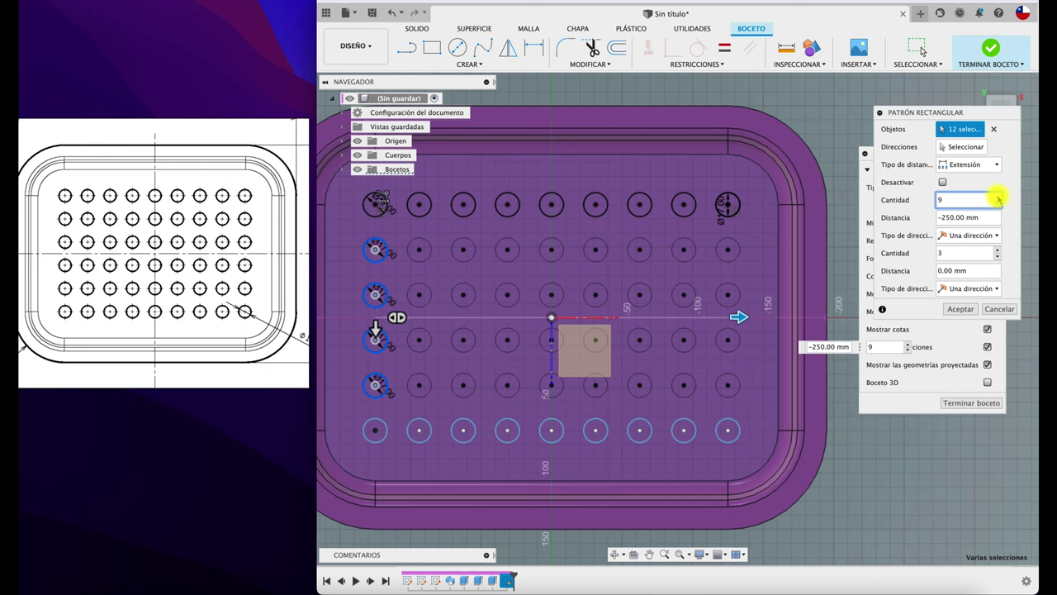
{"action": "left_click", "coordinate": [973, 314]}
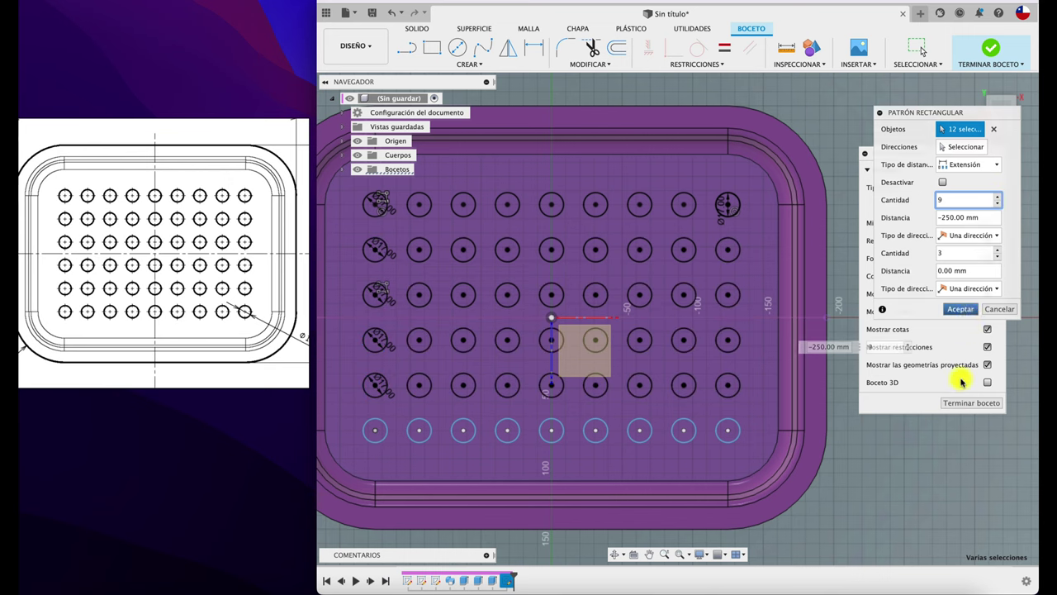
Finish the sketch and start an Extrude in a perspective view
{"action": "middle_click_drag", "start_coordinate": [965, 401], "coordinate": [859, 272], "text": "shift"}
{"action": "left_click", "coordinate": [991, 49]}
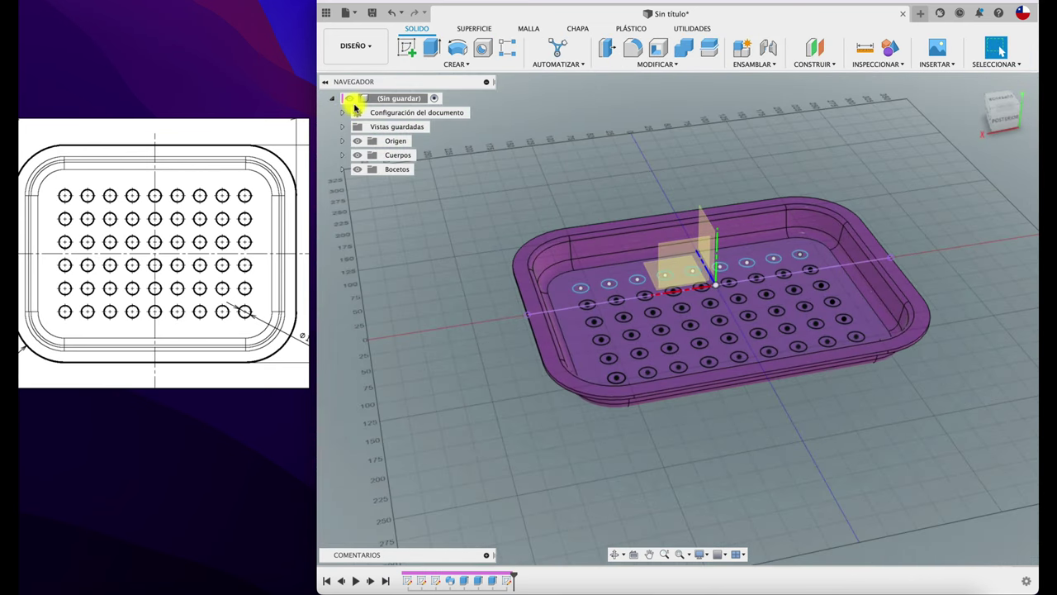
{"action": "left_click", "coordinate": [431, 47]}
{"action": "scroll", "coordinate": [653, 356], "scroll_direction": "up", "scroll_amount": 2}
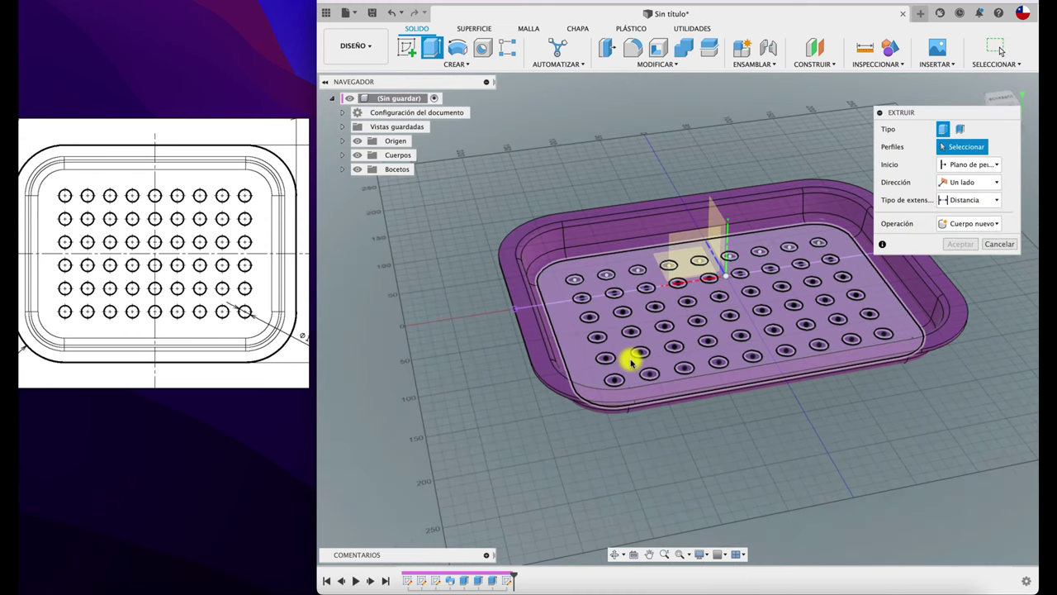
{"action": "scroll", "coordinate": [633, 363], "scroll_direction": "up", "scroll_amount": 2}
{"action": "scroll", "coordinate": [633, 379], "scroll_direction": "up", "scroll_amount": 2}
{"action": "scroll", "coordinate": [619, 380], "scroll_direction": "up", "scroll_amount": 2}
Select the circle profiles of the first floor columns for extrusion
{"action": "left_click", "coordinate": [610, 381]}
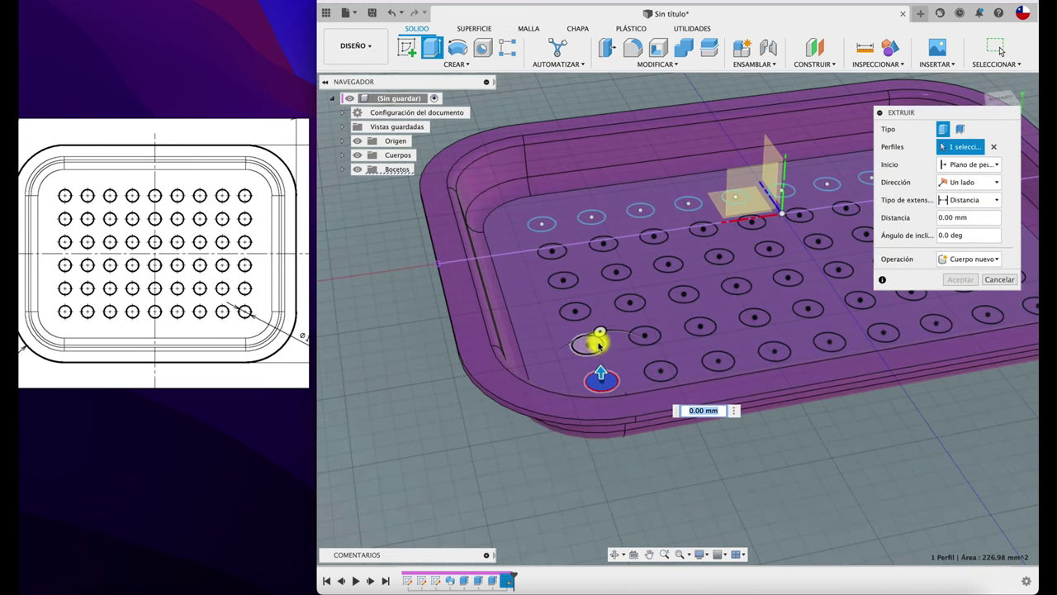
{"action": "left_click", "coordinate": [593, 344]}
{"action": "left_click", "coordinate": [577, 312]}
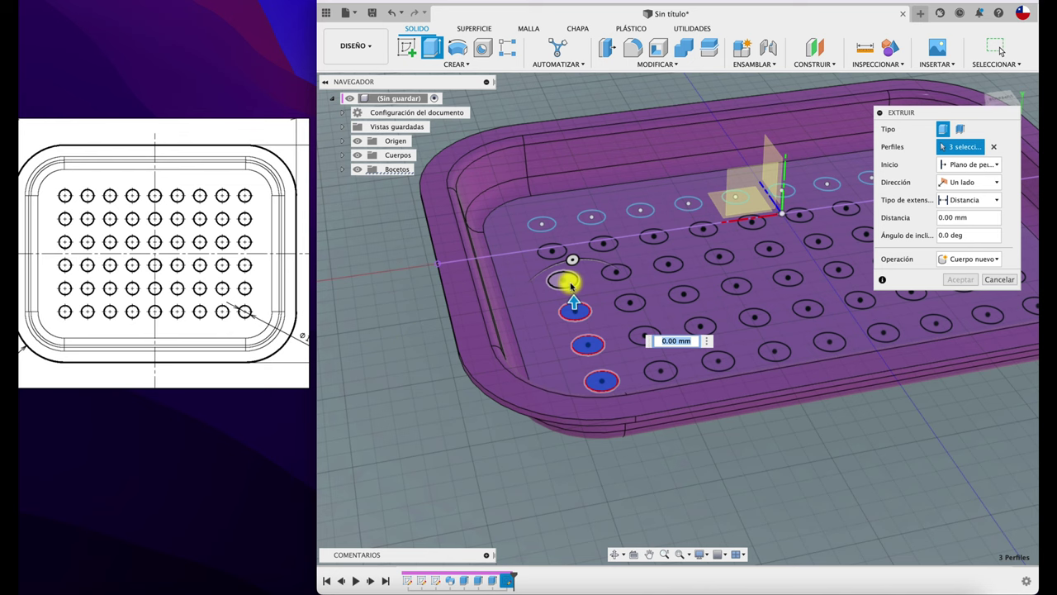
{"action": "left_click", "coordinate": [565, 280]}
{"action": "left_click", "coordinate": [545, 223]}
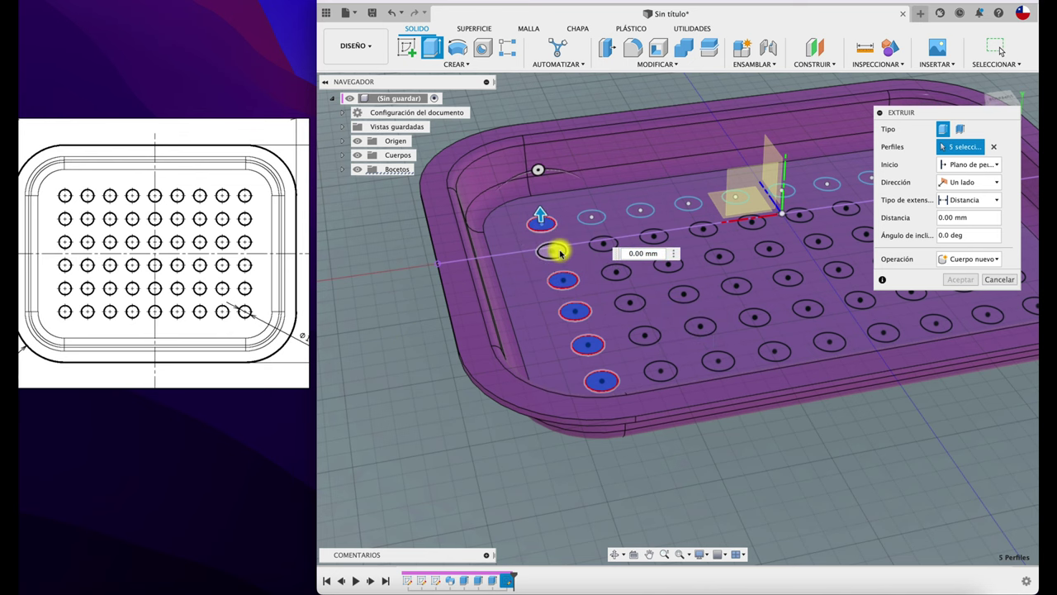
{"action": "left_click", "coordinate": [557, 250]}
{"action": "left_click", "coordinate": [593, 217]}
{"action": "left_click", "coordinate": [604, 240]}
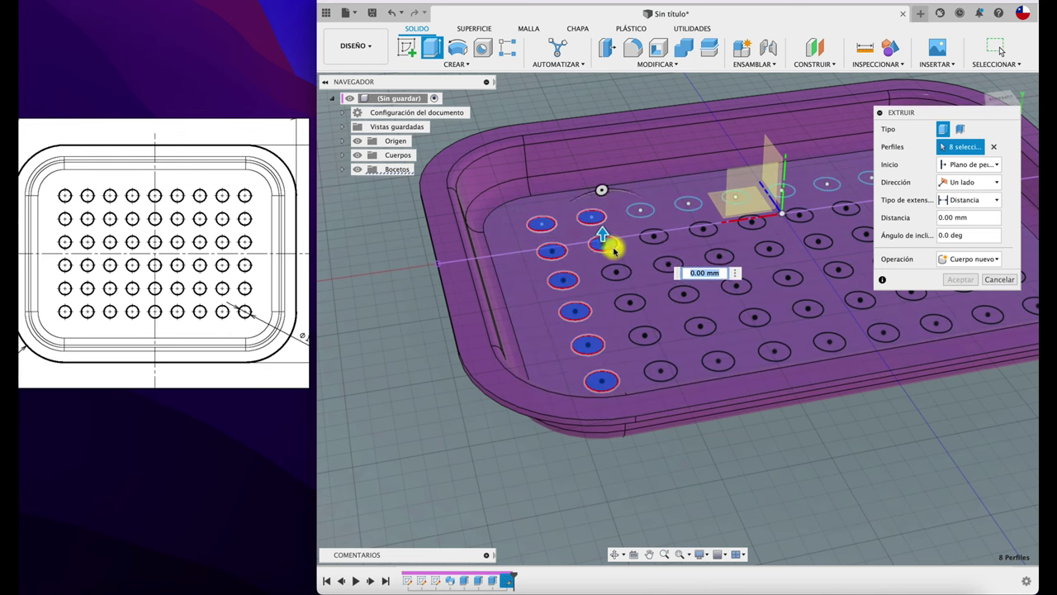
{"action": "left_click", "coordinate": [615, 271]}
{"action": "left_click", "coordinate": [631, 302]}
{"action": "left_click", "coordinate": [644, 332]}
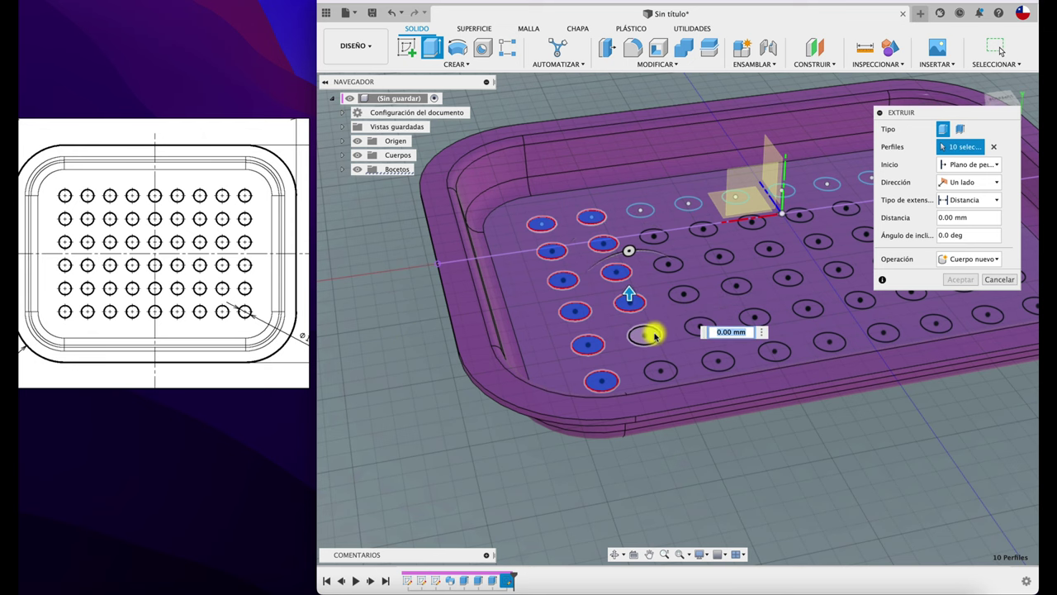
{"action": "left_click", "coordinate": [667, 370]}
{"action": "left_click", "coordinate": [710, 360]}
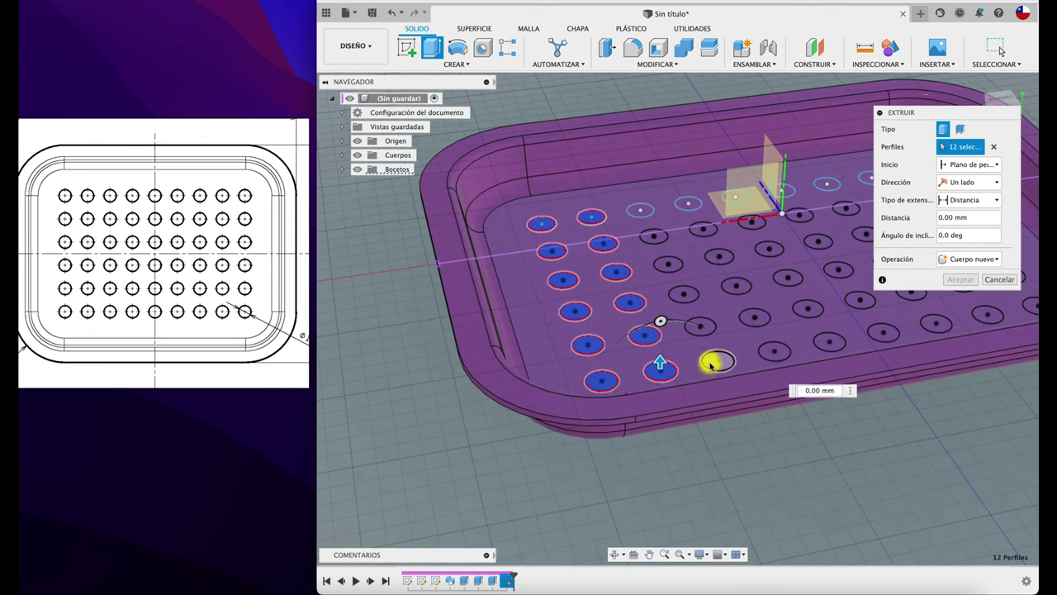
Add the circles of the next two columns to the extrusion profiles
{"action": "left_click", "coordinate": [698, 327]}
{"action": "left_click", "coordinate": [682, 295]}
{"action": "left_click", "coordinate": [667, 264]}
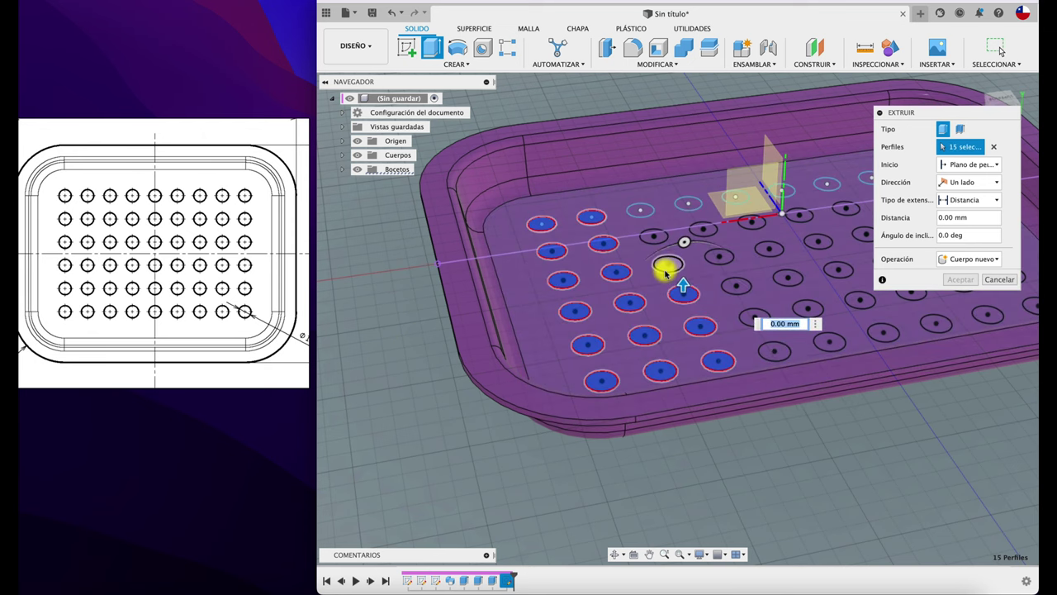
{"action": "left_click", "coordinate": [651, 237]}
{"action": "left_click", "coordinate": [638, 211]}
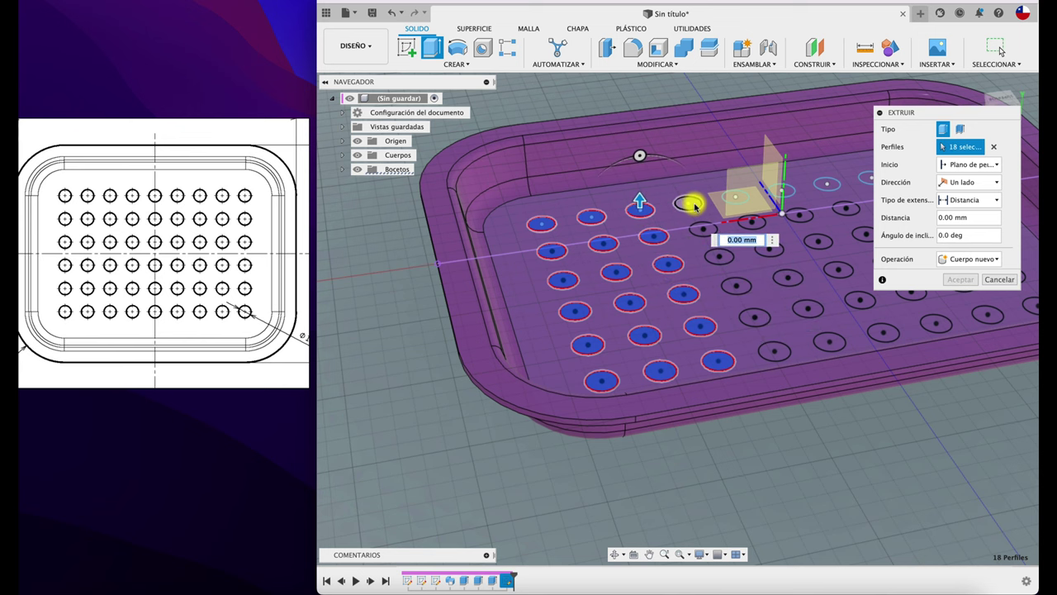
{"action": "left_click", "coordinate": [686, 206]}
{"action": "left_click", "coordinate": [702, 231]}
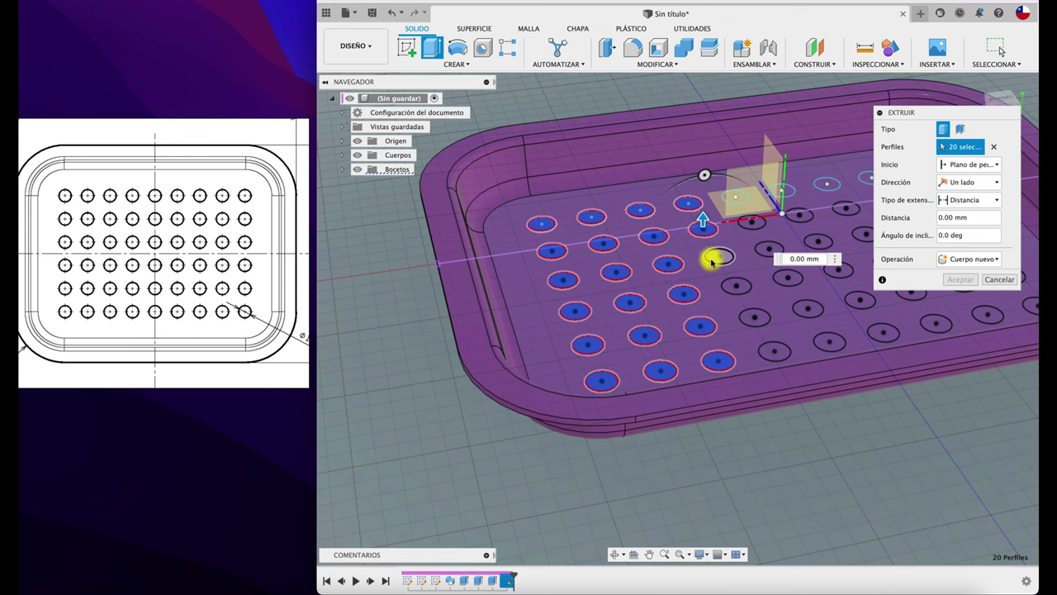
{"action": "left_click", "coordinate": [717, 256]}
{"action": "left_click", "coordinate": [731, 287]}
{"action": "left_click", "coordinate": [749, 321]}
{"action": "left_click", "coordinate": [768, 352]}
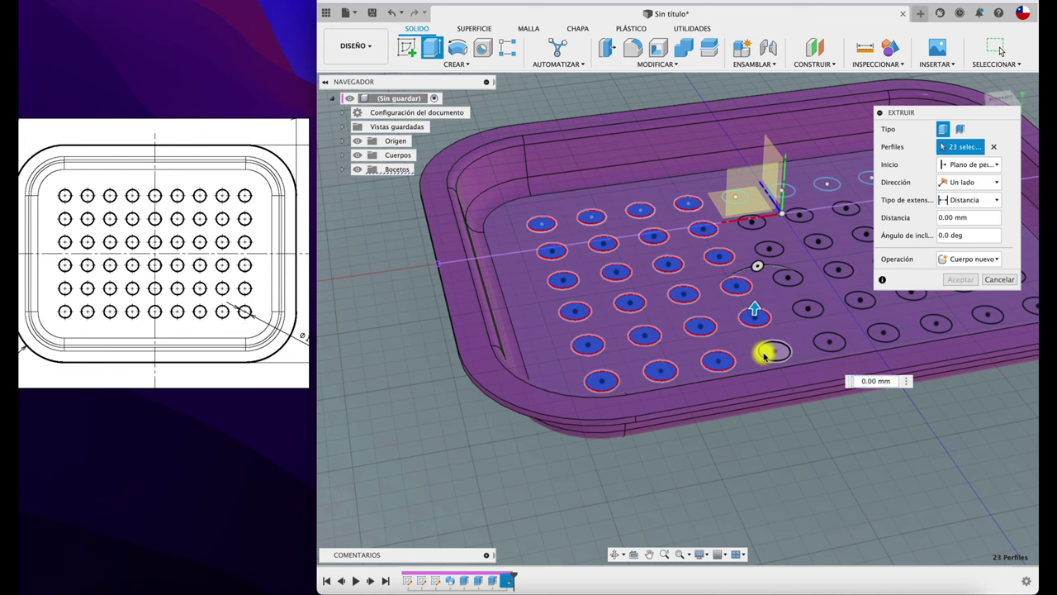
Enter an extrusion distance of 33.5 mm and add three more circles
{"action": "mouse_move", "coordinate": [766, 354]}
{"action": "middle_mouse_down"}
{"action": "mouse_move", "coordinate": [741, 325]}
{"action": "mouse_move", "coordinate": [620, 314]}
{"action": "middle_mouse_up"}
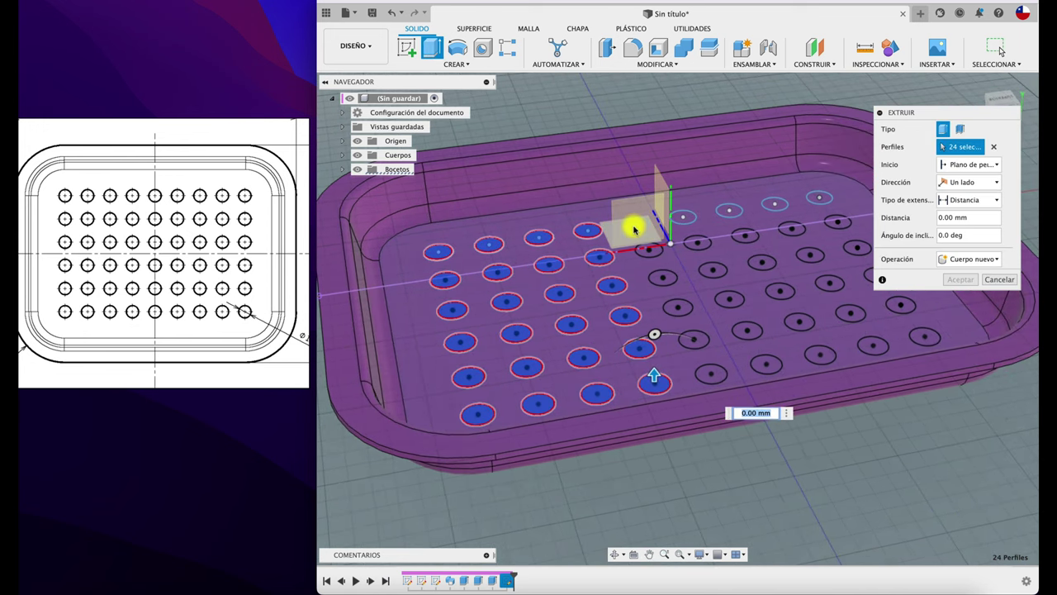
{"action": "type", "text": "33.5"}
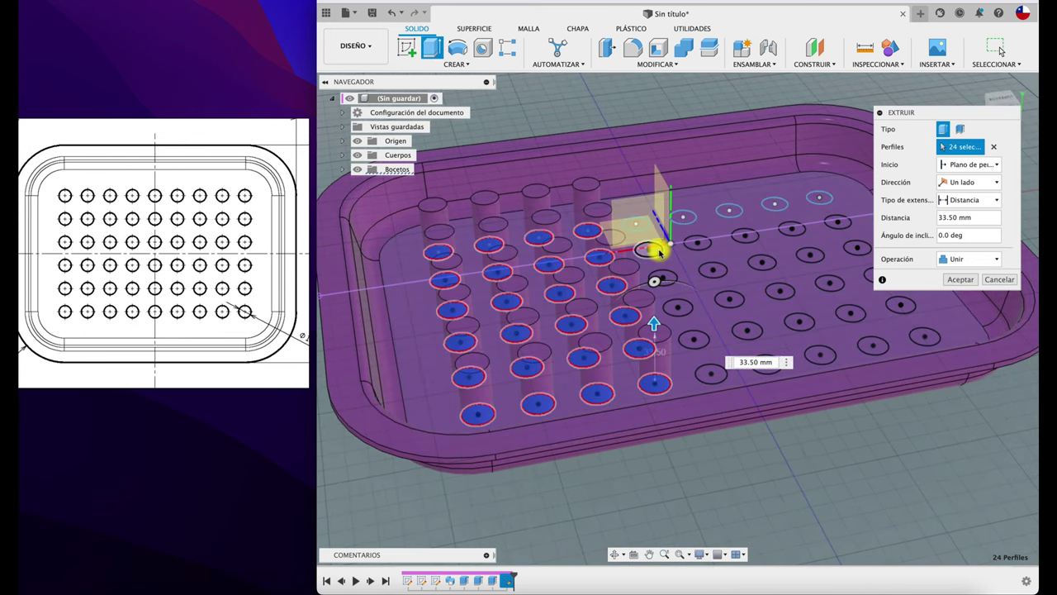
{"action": "left_click", "coordinate": [658, 252]}
{"action": "left_click", "coordinate": [666, 276]}
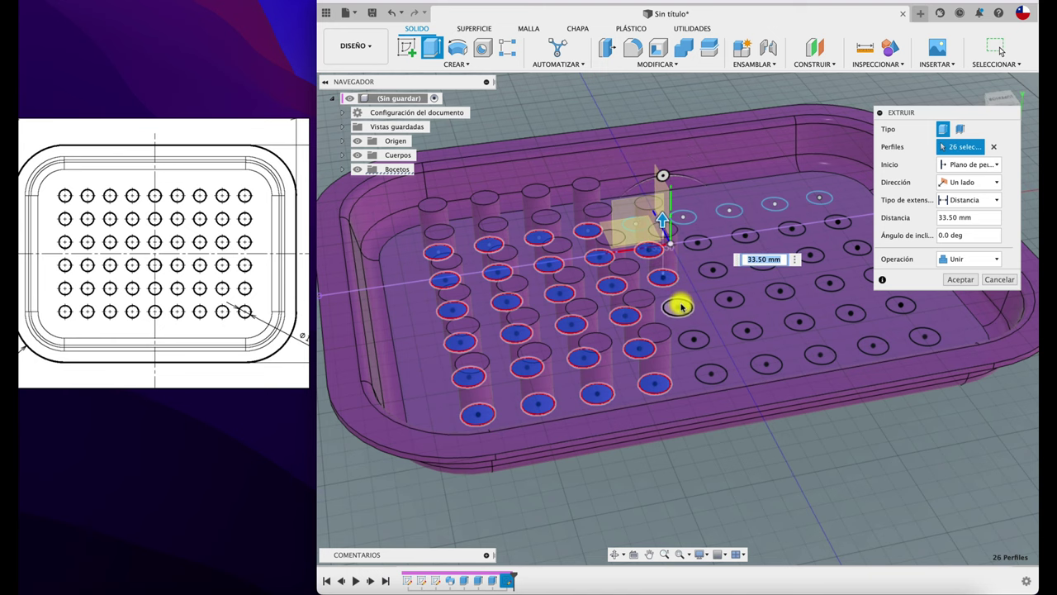
{"action": "left_click", "coordinate": [679, 308]}
Turn the extrusion into a 100 mm downward cut and add more circles
{"action": "left_click_drag", "start_coordinate": [679, 245], "coordinate": [677, 484]}
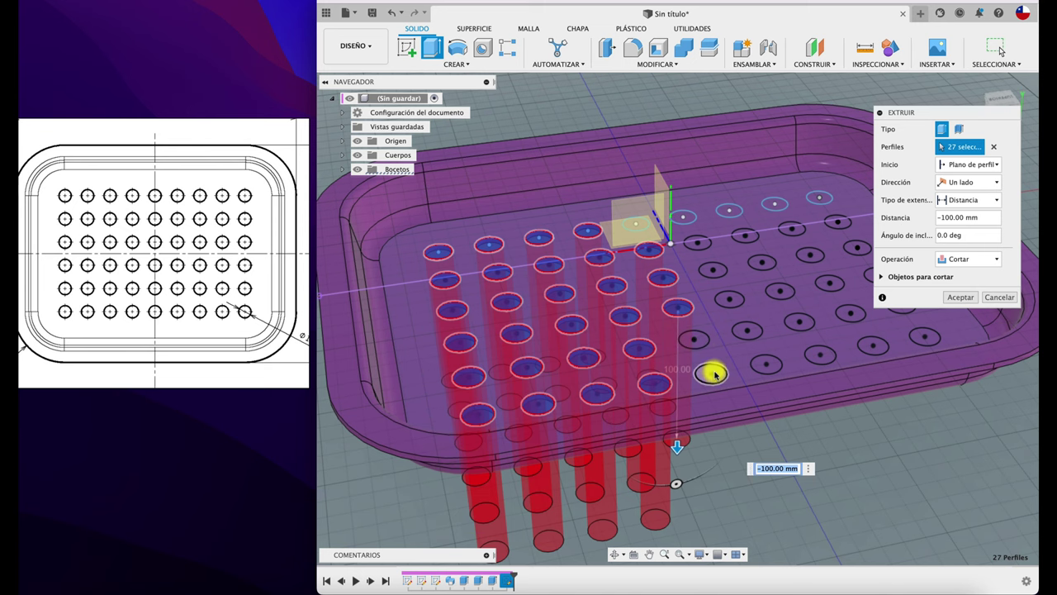
{"action": "left_click", "coordinate": [747, 330]}
{"action": "left_click", "coordinate": [766, 364]}
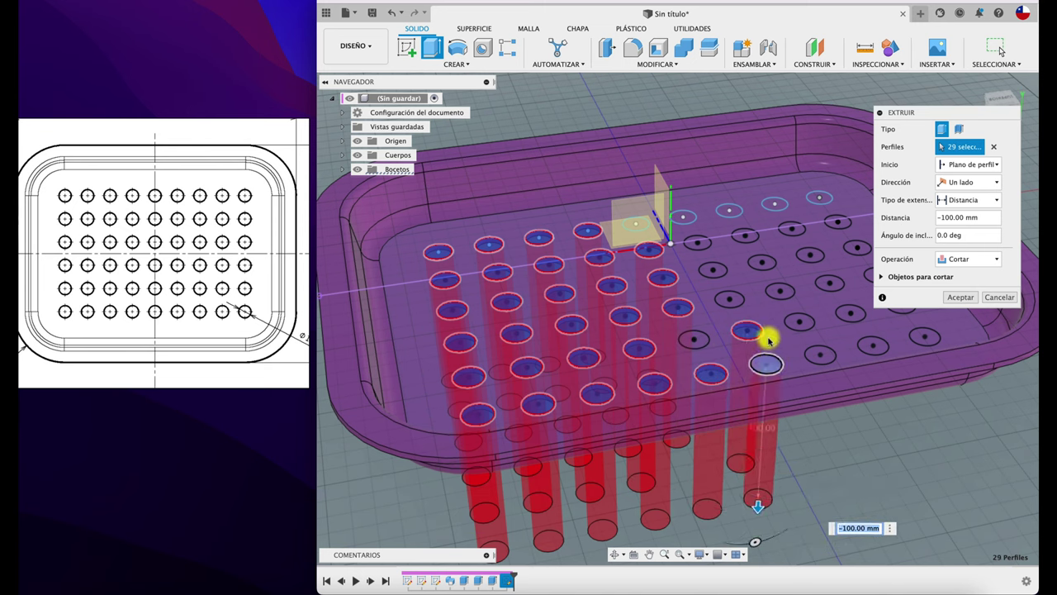
{"action": "left_click", "coordinate": [684, 217]}
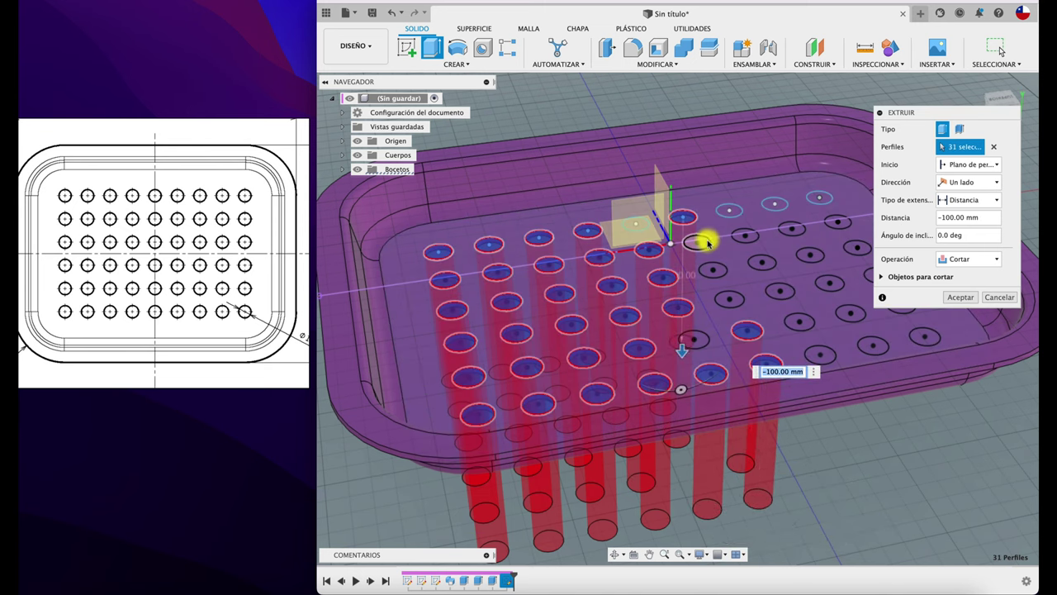
{"action": "left_click", "coordinate": [698, 241]}
{"action": "left_click", "coordinate": [717, 271]}
{"action": "left_click", "coordinate": [732, 299]}
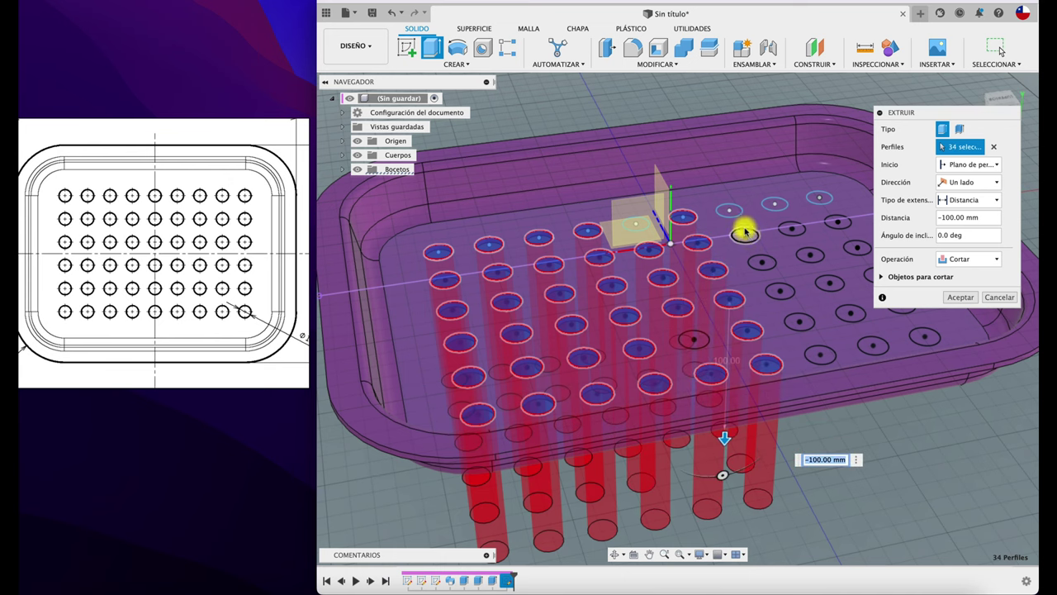
{"action": "left_click", "coordinate": [732, 213]}
{"action": "left_click", "coordinate": [746, 236]}
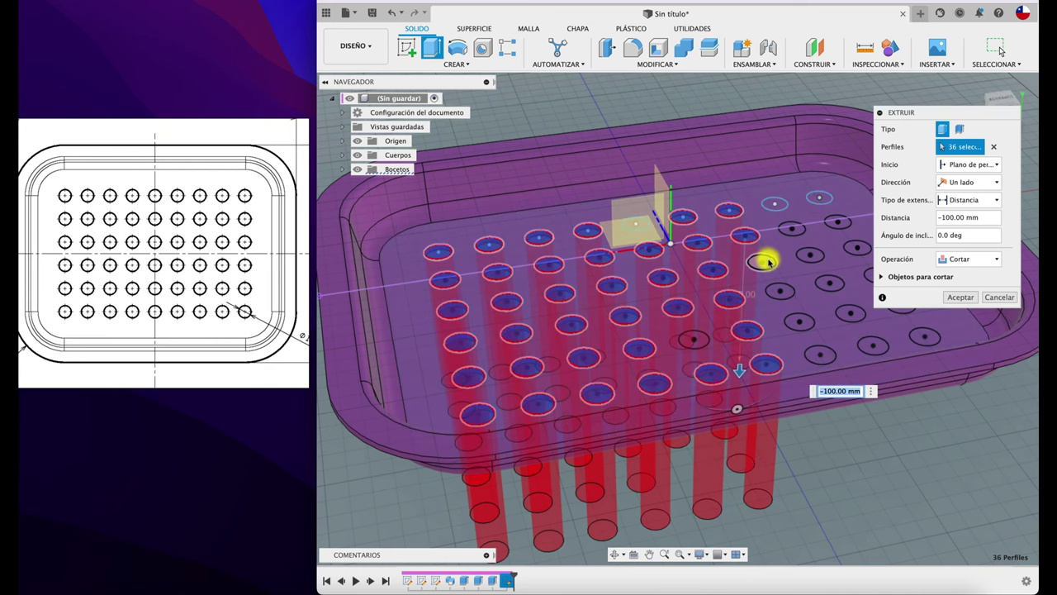
{"action": "left_click", "coordinate": [763, 261]}
{"action": "left_click", "coordinate": [781, 291]}
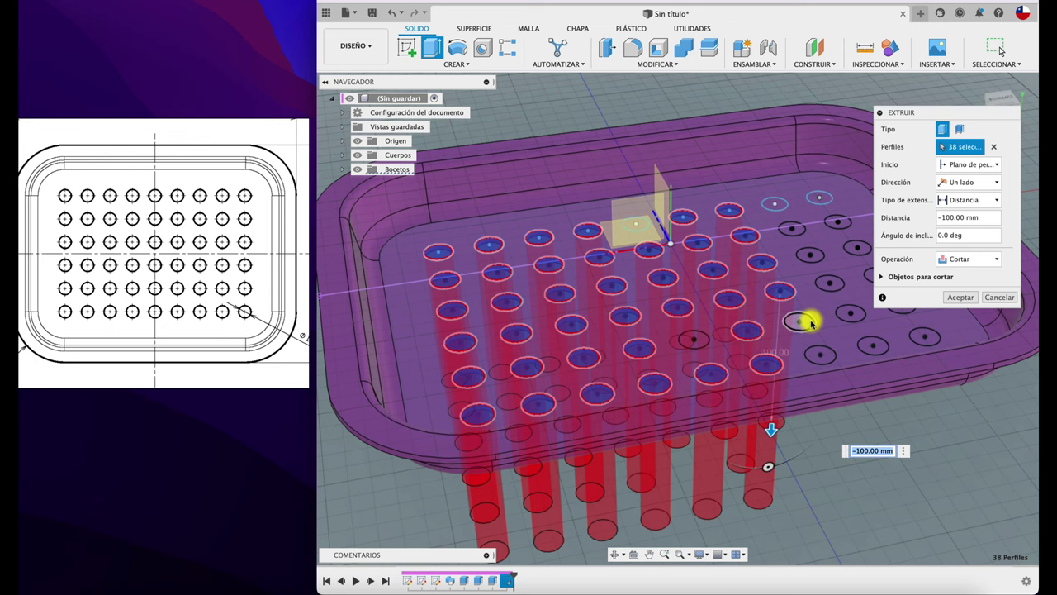
{"action": "left_click", "coordinate": [801, 322]}
{"action": "left_click", "coordinate": [821, 353]}
Add the right-side and front-row circles to the cut
{"action": "mouse_move", "coordinate": [835, 321]}
{"action": "middle_mouse_down"}
{"action": "mouse_move", "coordinate": [787, 307]}
{"action": "mouse_move", "coordinate": [732, 310]}
{"action": "middle_mouse_up"}
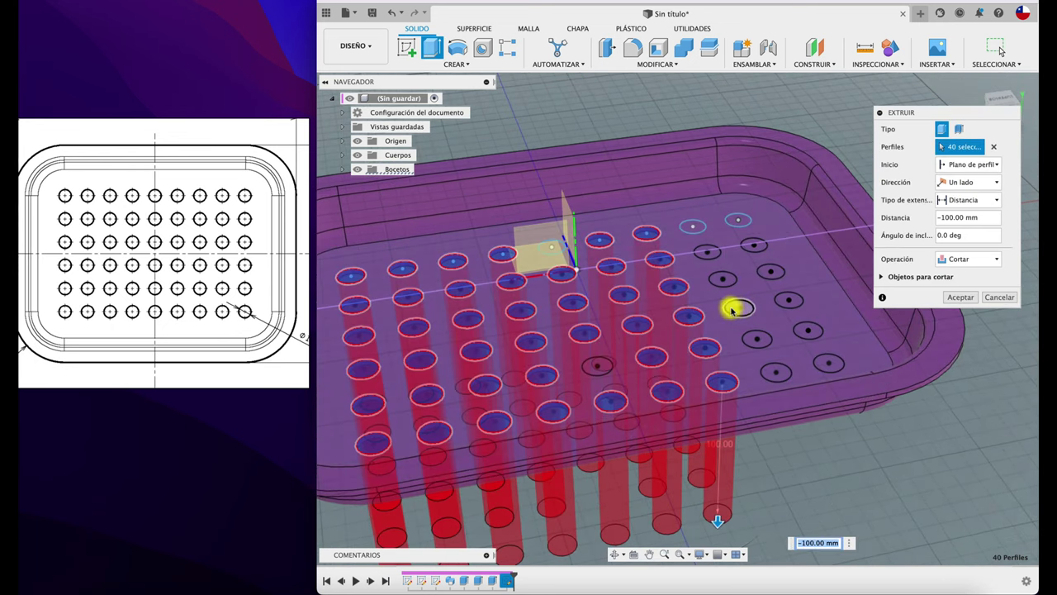
{"action": "left_click", "coordinate": [740, 308]}
{"action": "left_click", "coordinate": [724, 278]}
{"action": "left_click", "coordinate": [708, 251]}
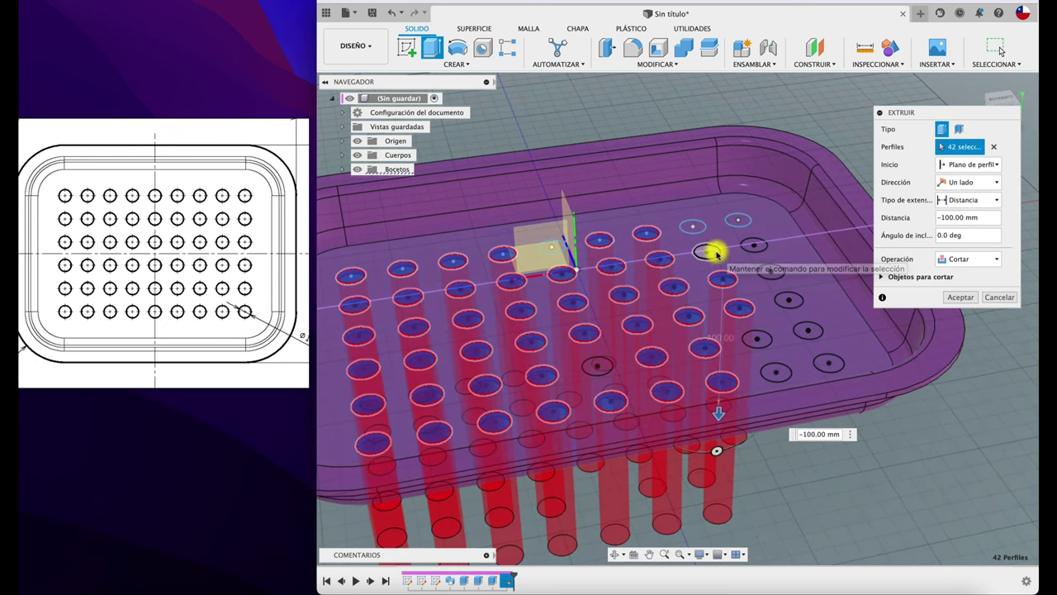
{"action": "left_click", "coordinate": [700, 228]}
{"action": "left_click", "coordinate": [737, 221]}
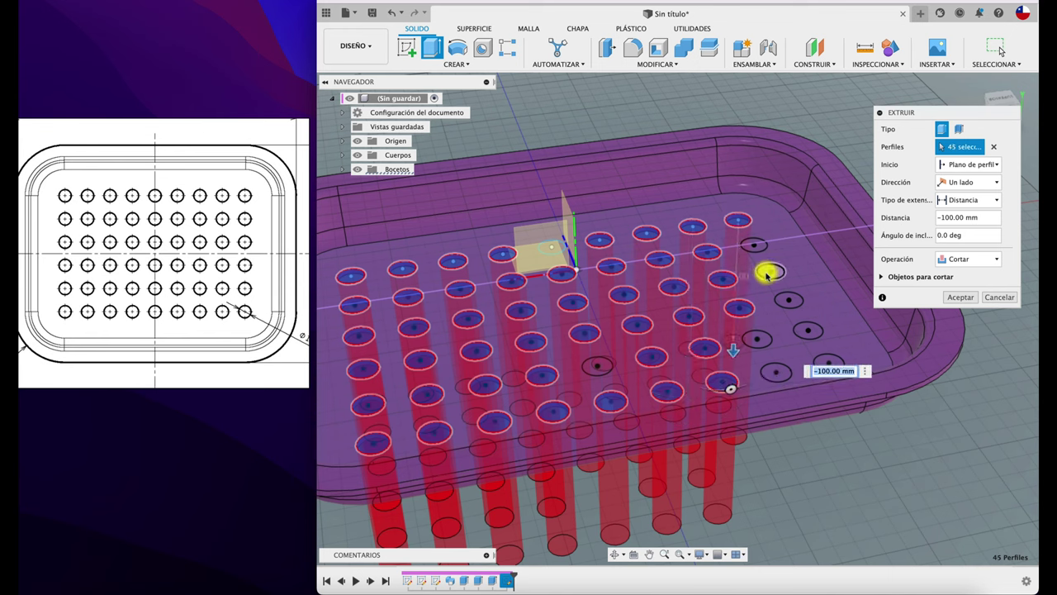
{"action": "left_click", "coordinate": [777, 271]}
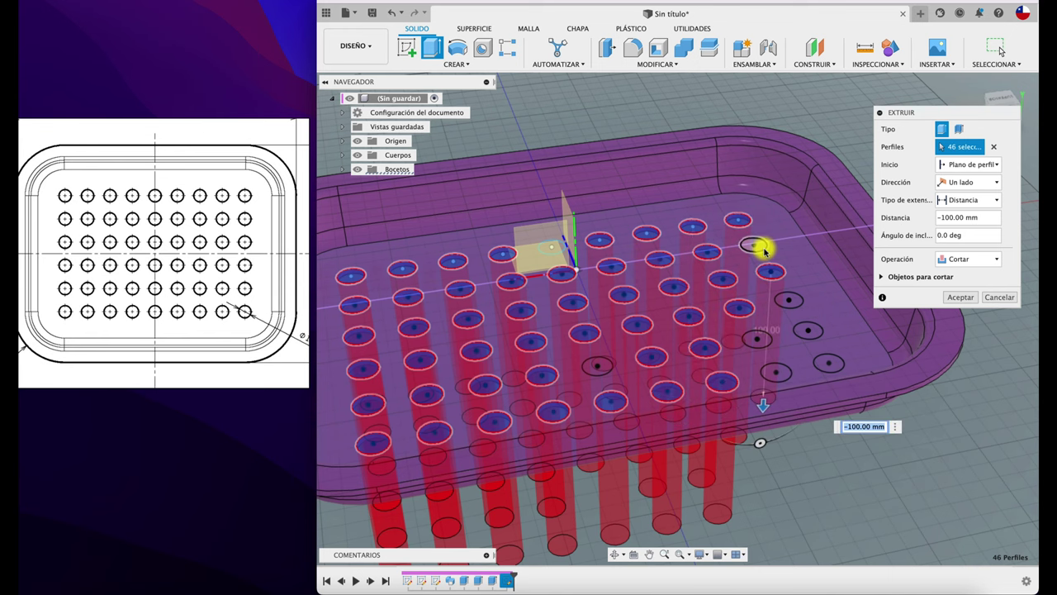
{"action": "left_click", "coordinate": [793, 300]}
{"action": "left_click", "coordinate": [810, 331]}
{"action": "left_click", "coordinate": [830, 362]}
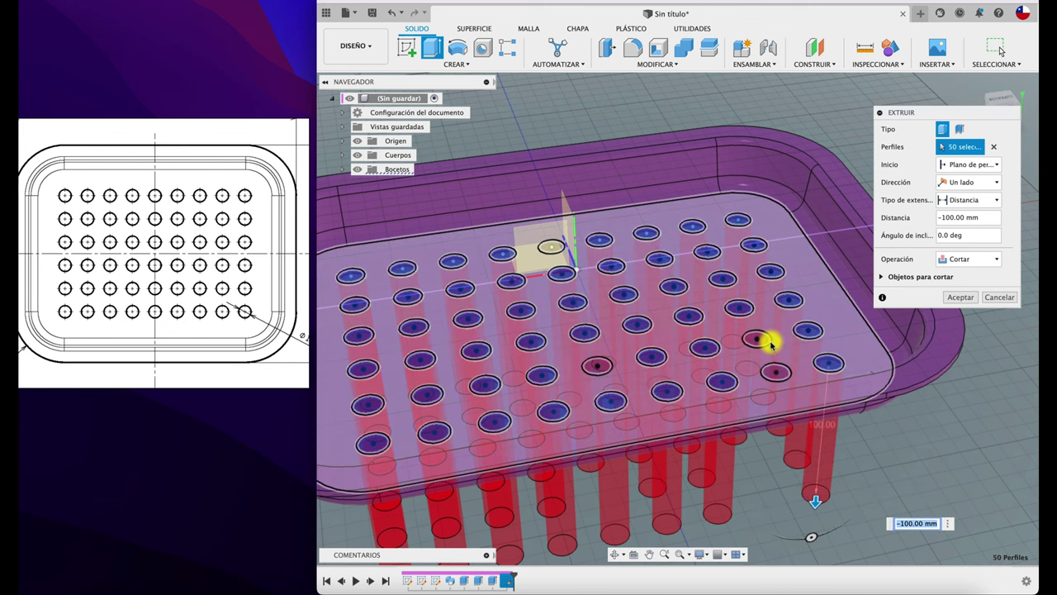
{"action": "left_click", "coordinate": [758, 338]}
{"action": "left_click", "coordinate": [776, 371]}
Pick the last missed circles, reaching 54 profiles, and apply the cut
{"action": "scroll", "coordinate": [486, 233], "scroll_direction": "up", "scroll_amount": 10}
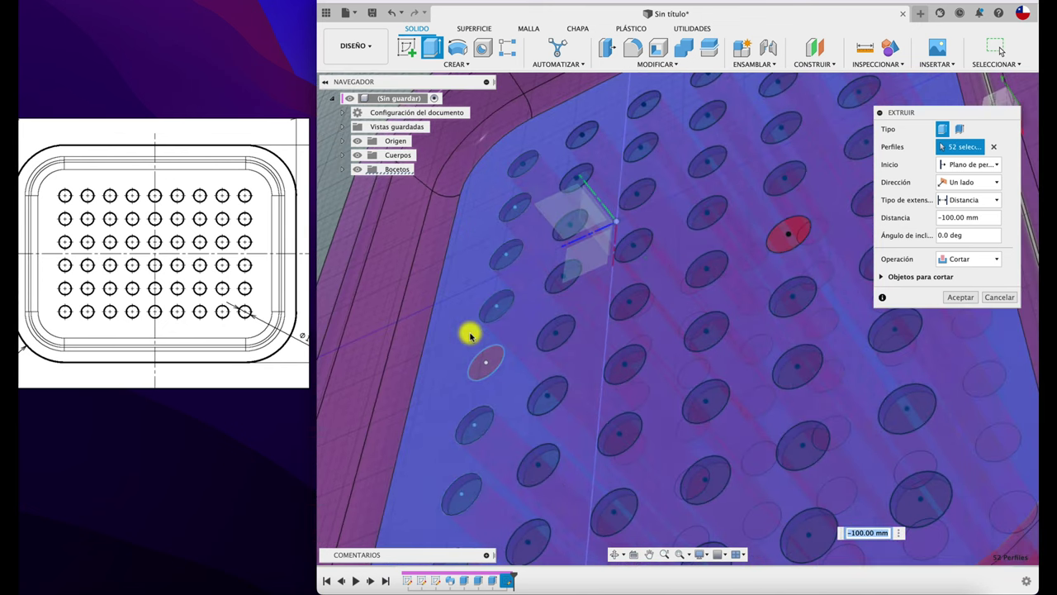
{"action": "scroll", "coordinate": [488, 338], "scroll_direction": "up", "scroll_amount": 5}
{"action": "left_click", "coordinate": [494, 357]}
{"action": "scroll", "coordinate": [491, 338], "scroll_direction": "down", "scroll_amount": 3}
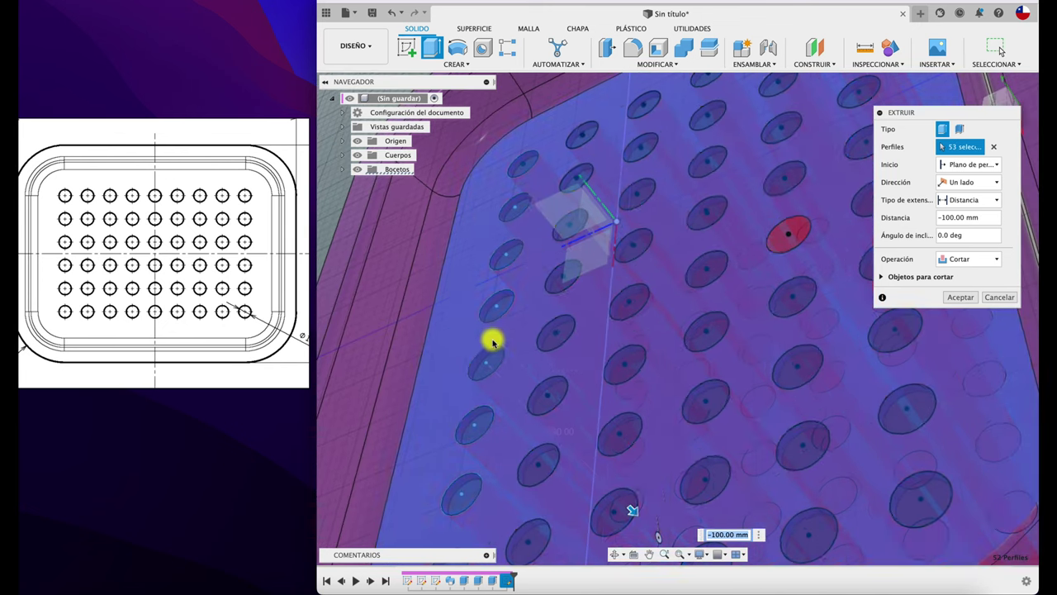
{"action": "scroll", "coordinate": [552, 321], "scroll_direction": "down", "scroll_amount": 5}
{"action": "scroll", "coordinate": [785, 305], "scroll_direction": "down", "scroll_amount": 3}
{"action": "scroll", "coordinate": [868, 451], "scroll_direction": "up", "scroll_amount": 2}
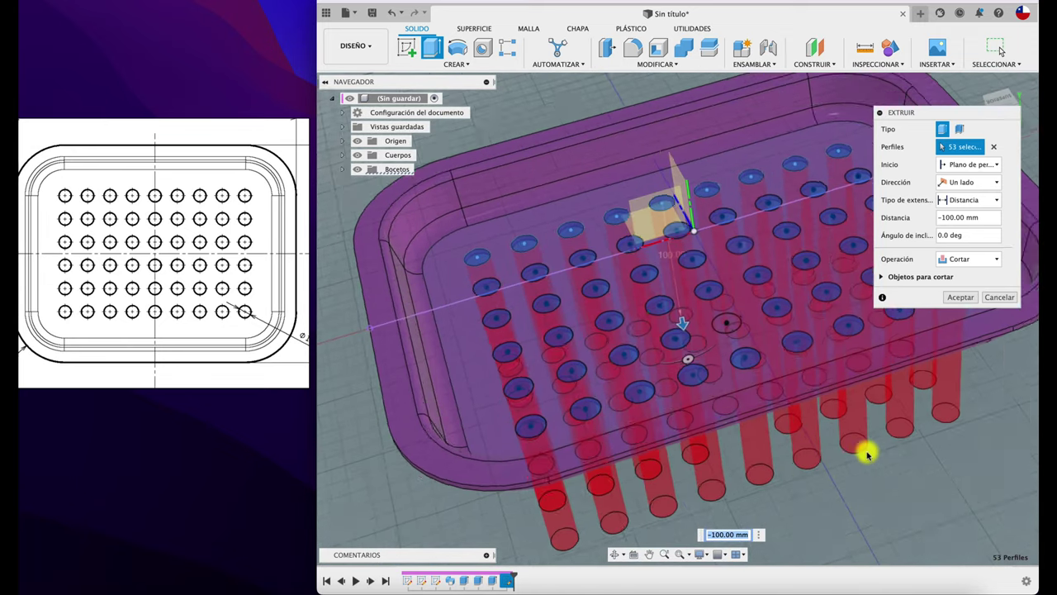
{"action": "scroll", "coordinate": [768, 359], "scroll_direction": "up", "scroll_amount": 3}
{"action": "scroll", "coordinate": [743, 335], "scroll_direction": "up", "scroll_amount": 2}
{"action": "left_click", "coordinate": [741, 333]}
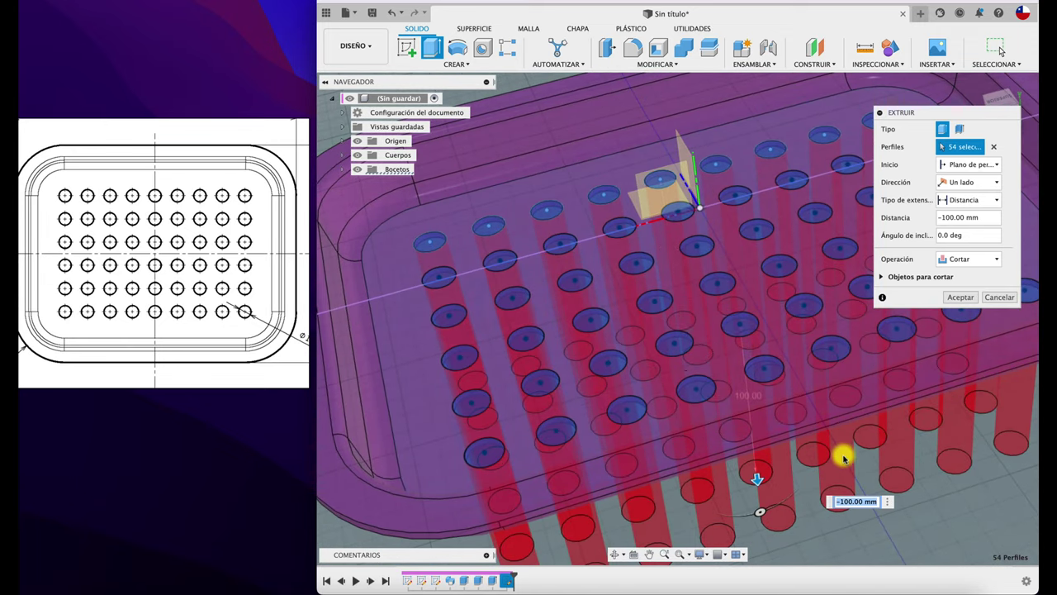
{"action": "scroll", "coordinate": [843, 458], "scroll_direction": "down", "scroll_amount": 5}
{"action": "scroll", "coordinate": [909, 388], "scroll_direction": "down", "scroll_amount": 3}
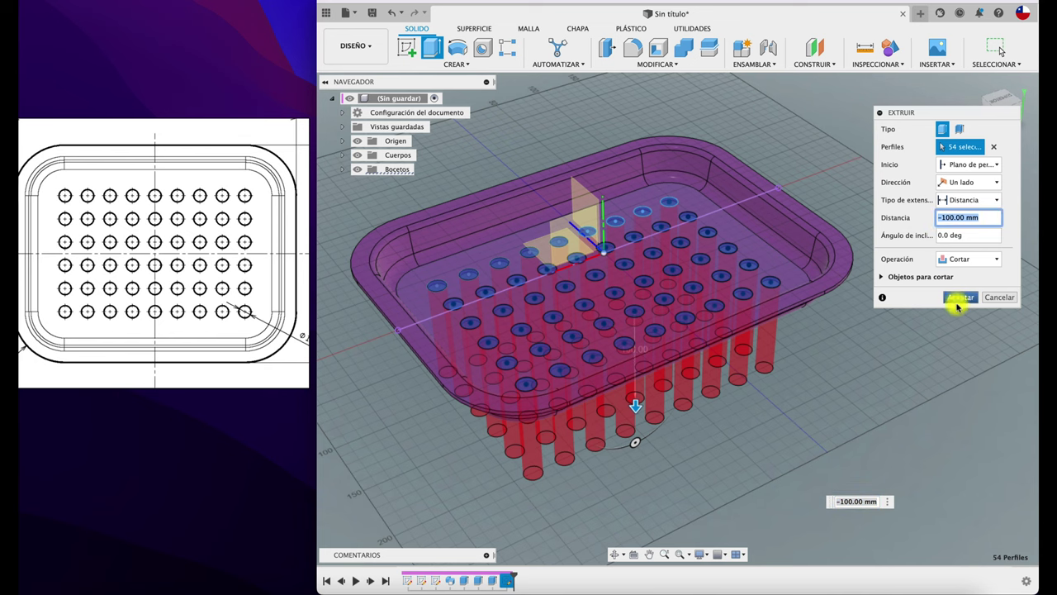
{"action": "left_click", "coordinate": [952, 299]}
Hide the Origen planes and axes using their eye icon in the browser
{"action": "scroll", "coordinate": [891, 366], "scroll_direction": "up", "scroll_amount": 3}
{"action": "scroll", "coordinate": [889, 366], "scroll_direction": "down", "scroll_amount": 2}
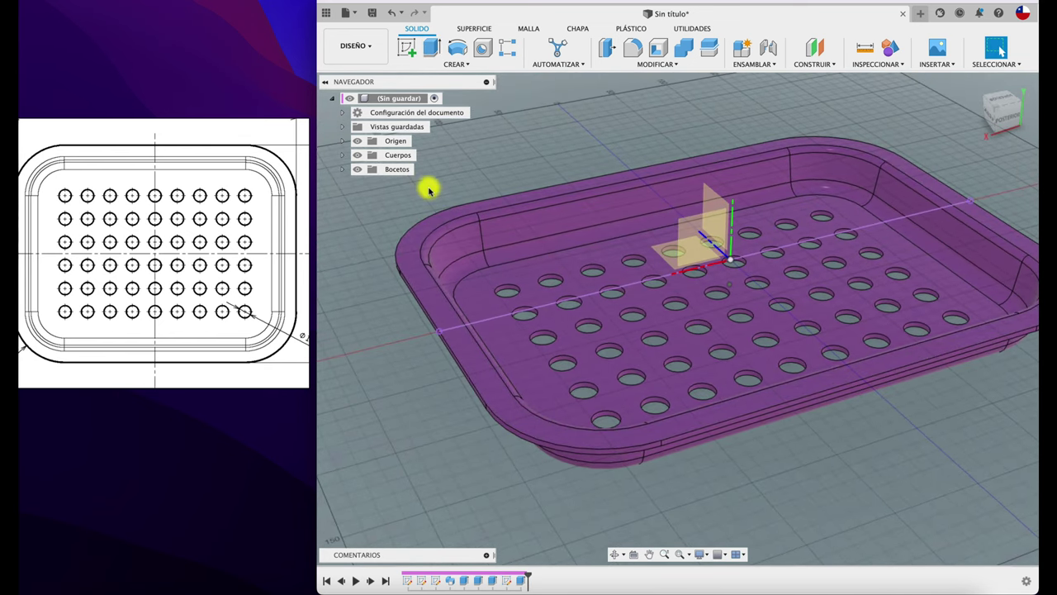
{"action": "left_click", "coordinate": [358, 141]}
{"action": "scroll", "coordinate": [484, 141], "scroll_direction": "down", "scroll_amount": 3}
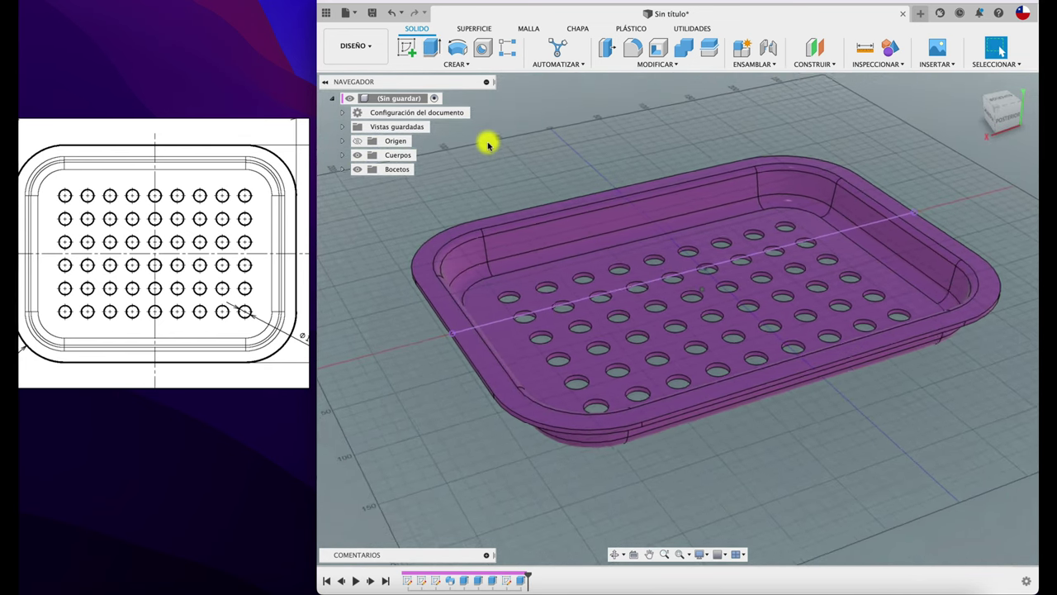